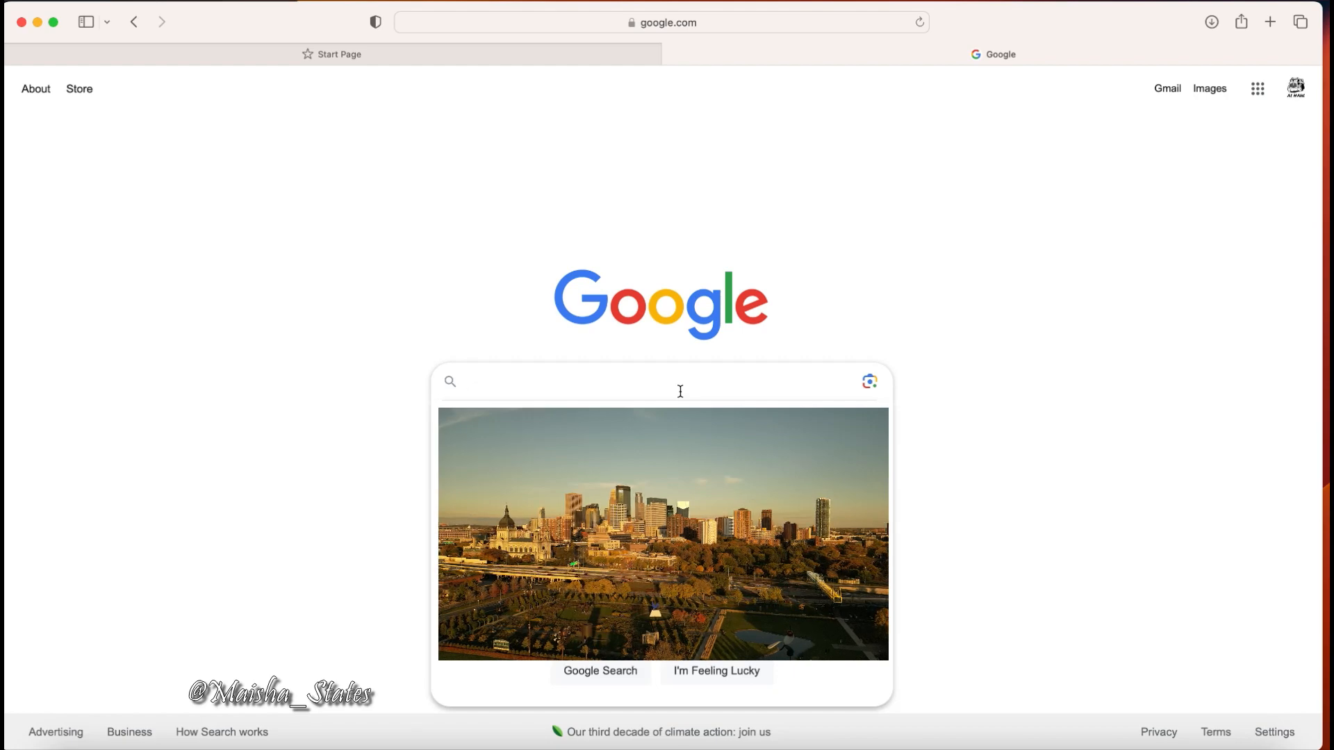
Search Google for dv2025 and open the Electronic Diversity Visa Program result, retrying after it fails.
type("dv")
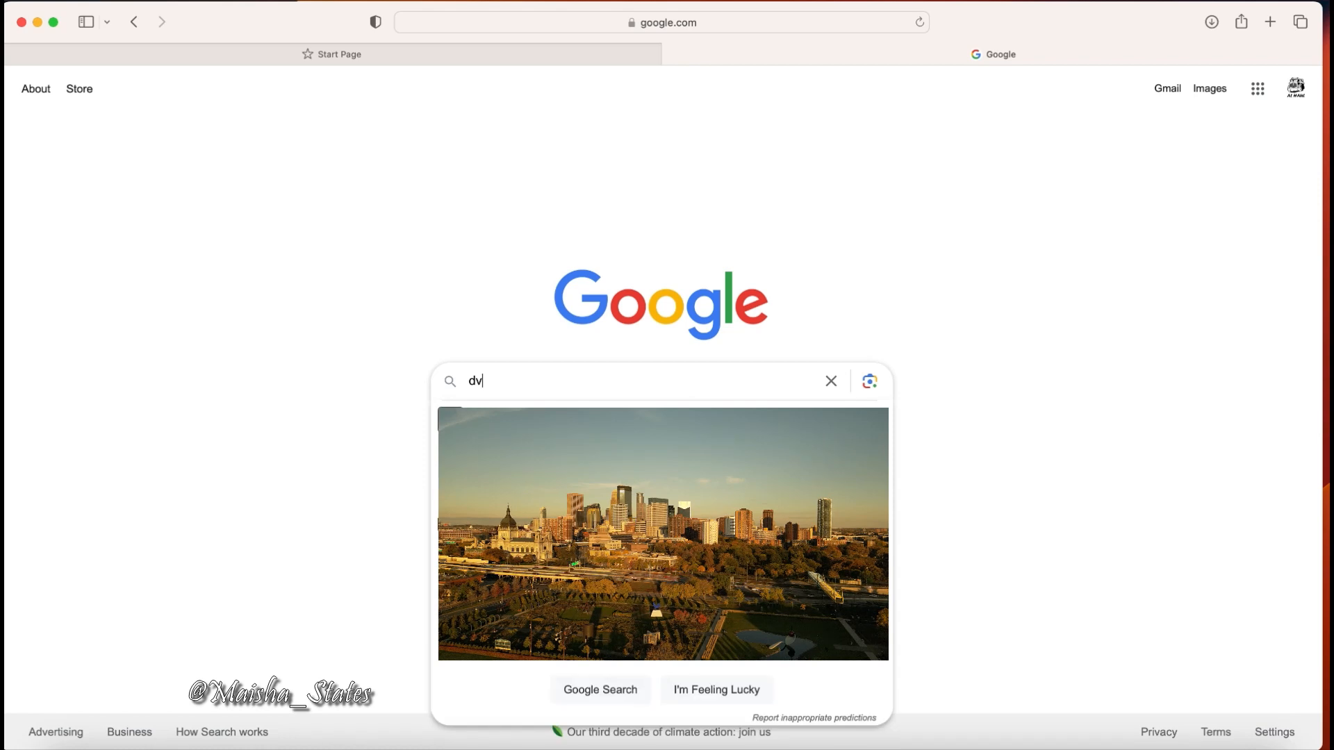
type("2025")
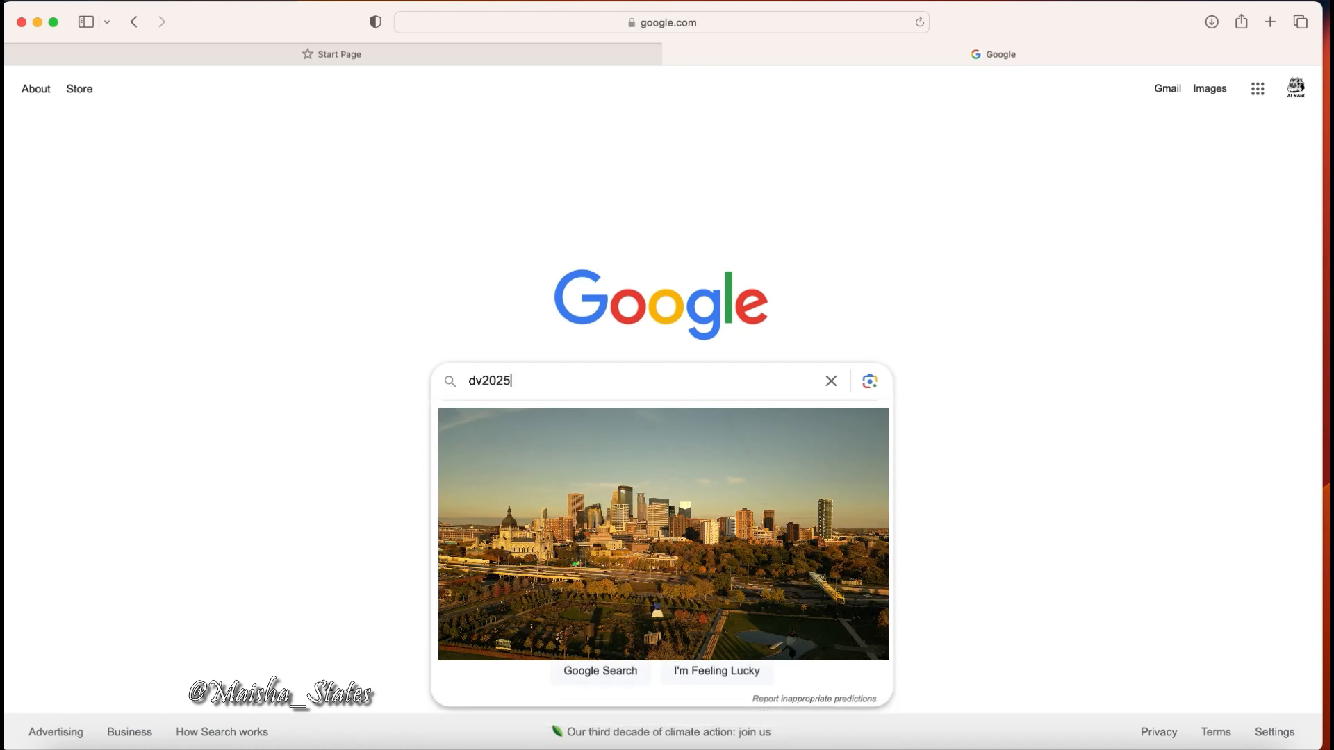
key("Return")
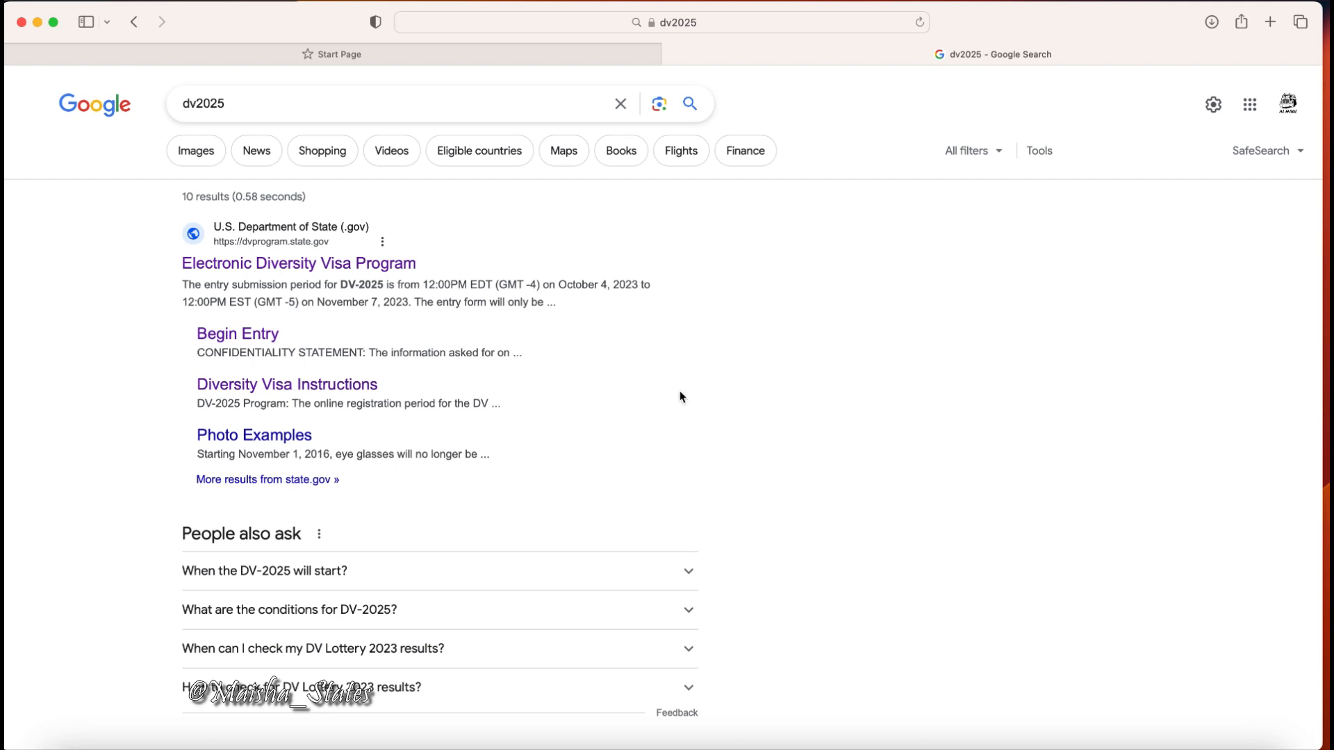
left_click(300, 266)
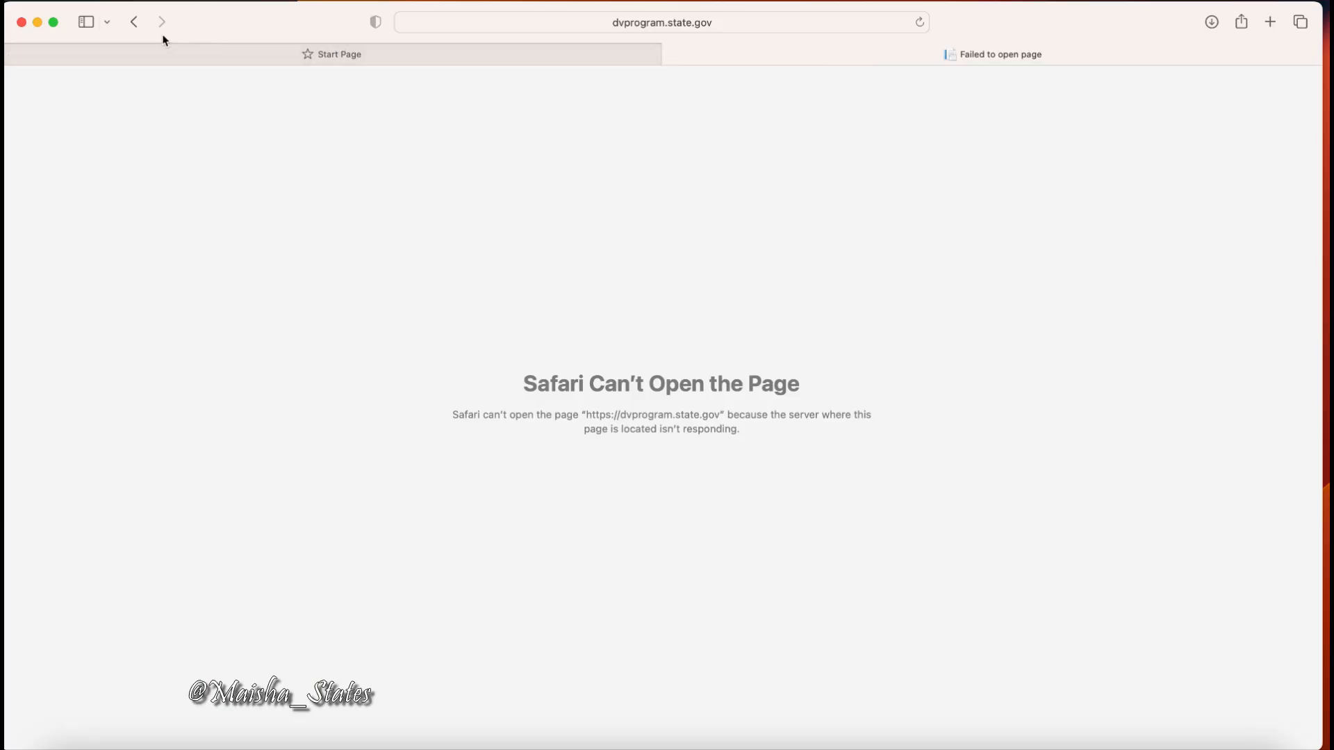
left_click(139, 28)
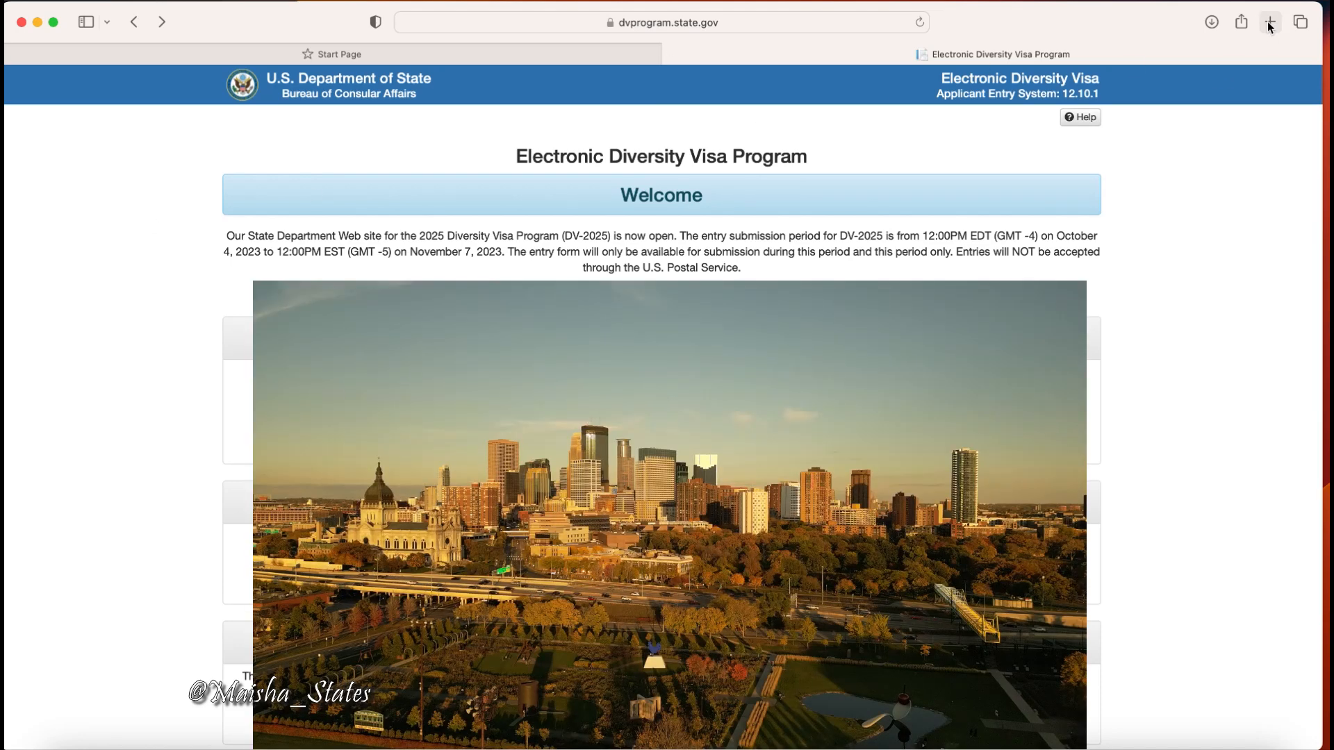
left_click(1271, 23)
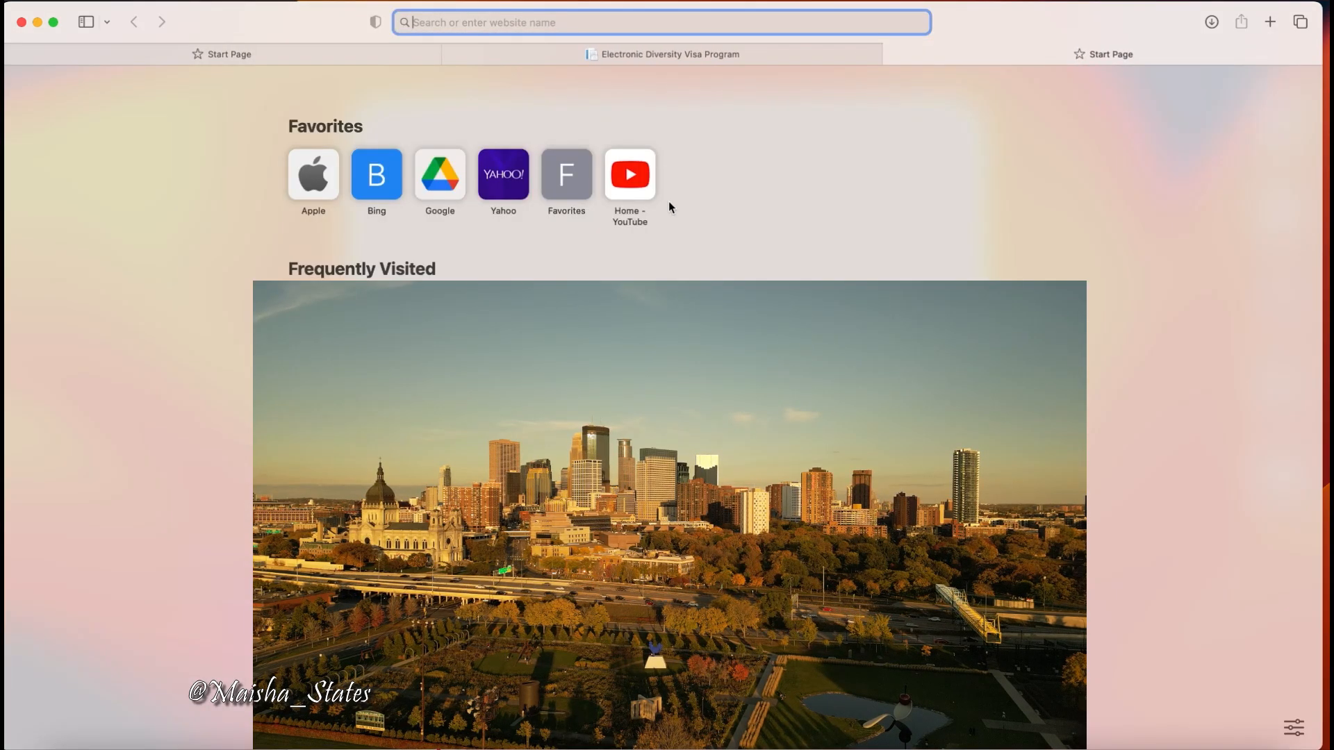
Go to your YouTube channel's Videos list and play the DV2025 tips video.
left_click(643, 190)
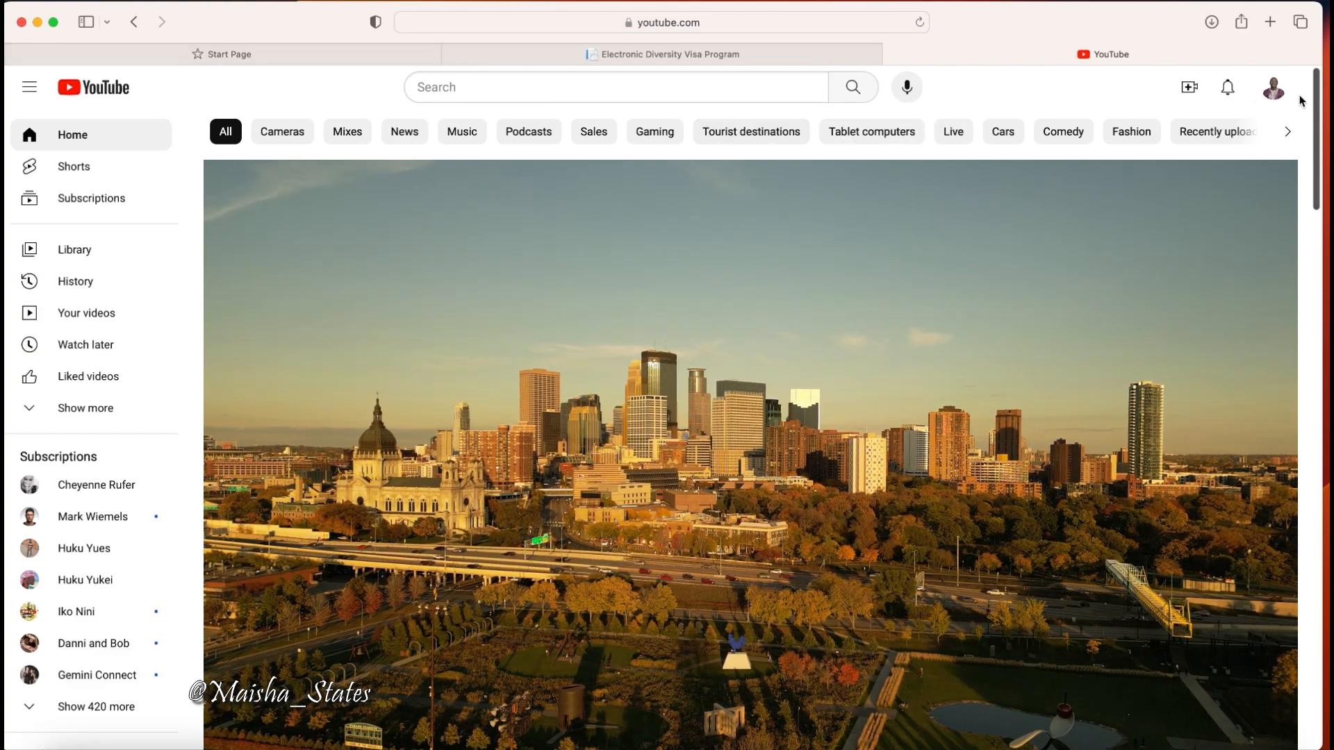
left_click(1275, 92)
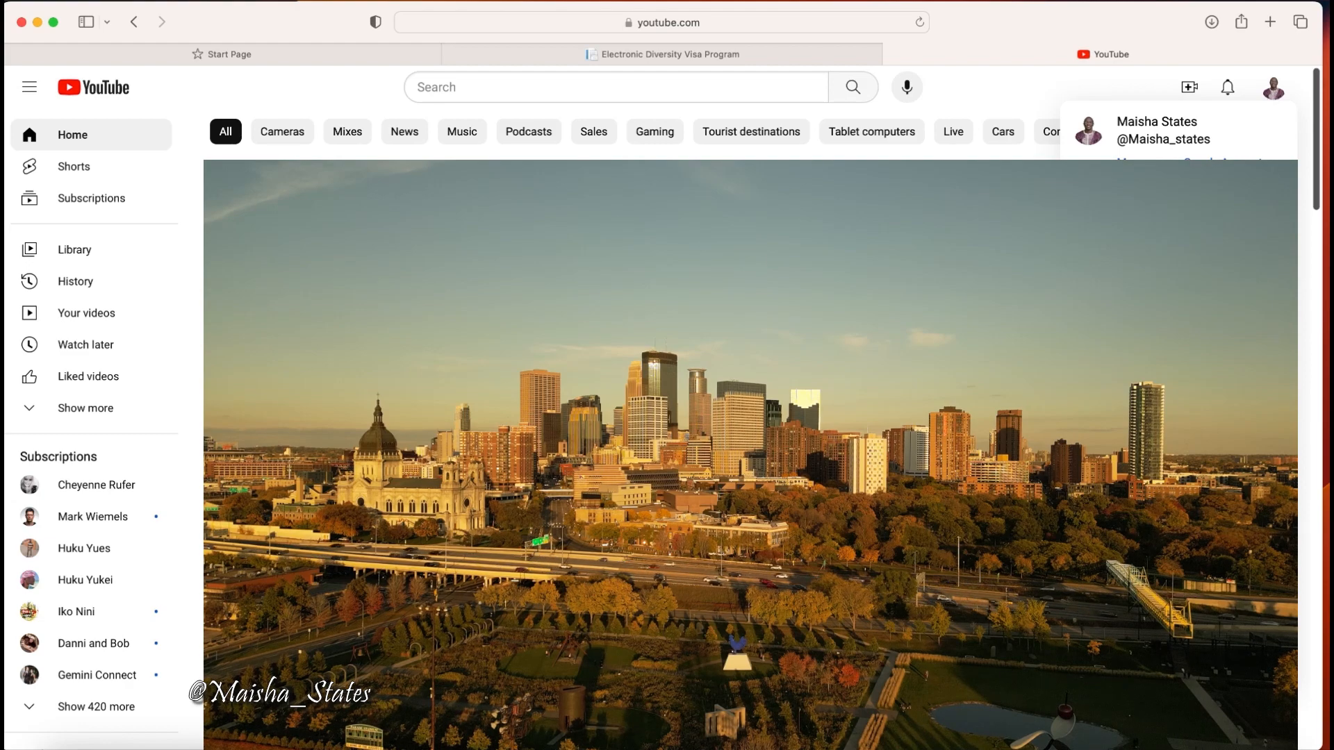
left_click(1139, 207)
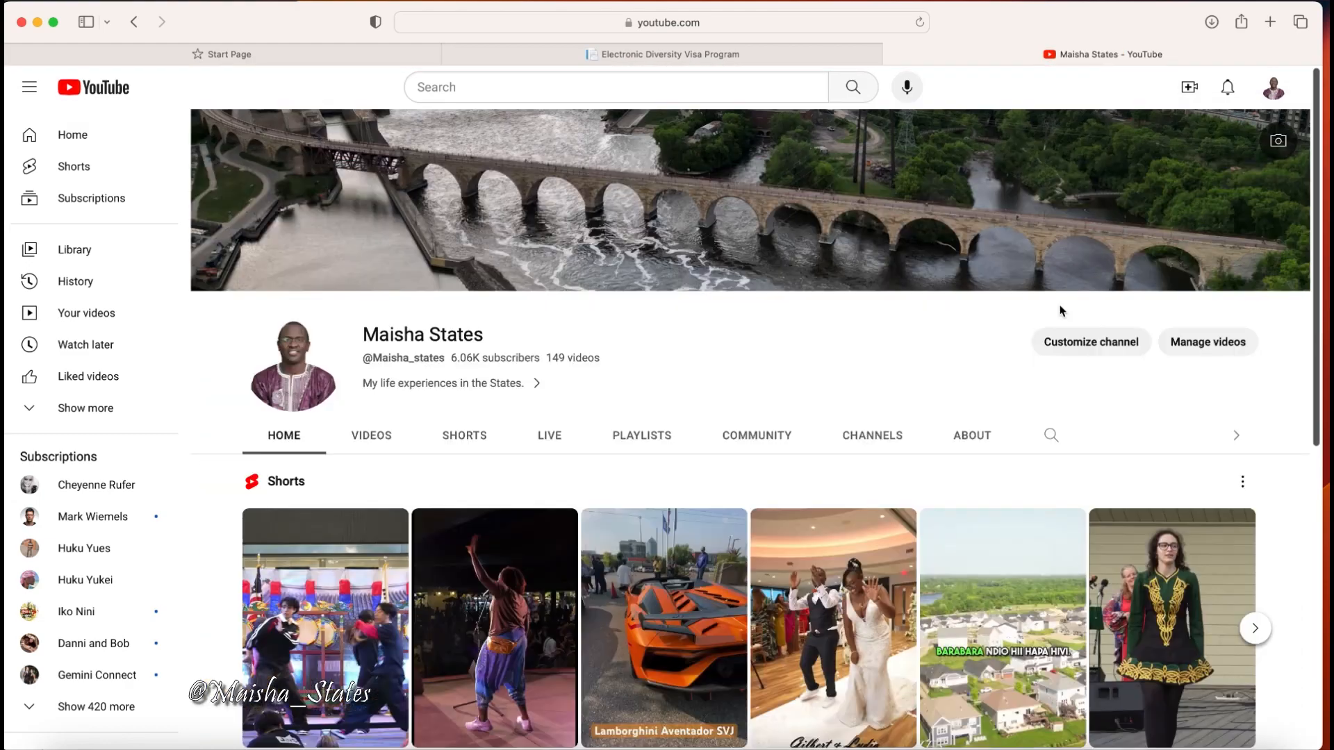
scroll(1022, 360, "down", 3)
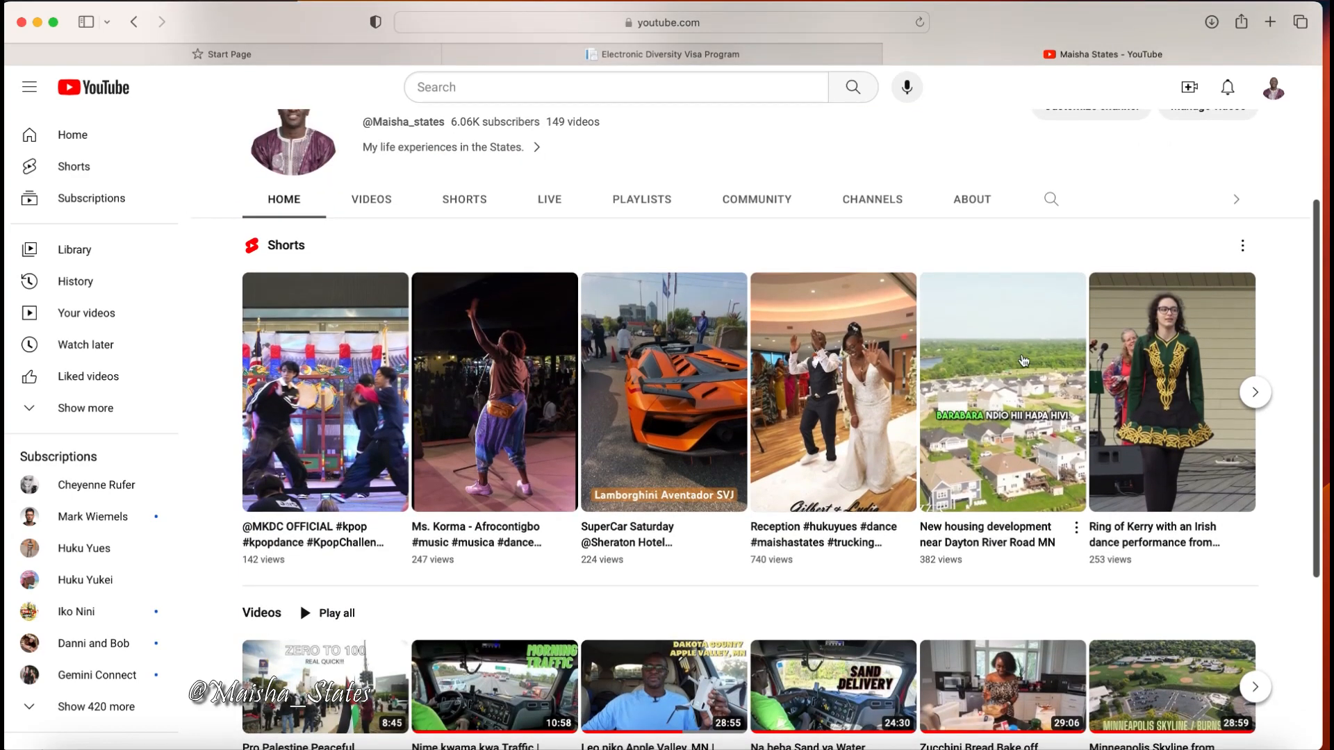
left_click(371, 207)
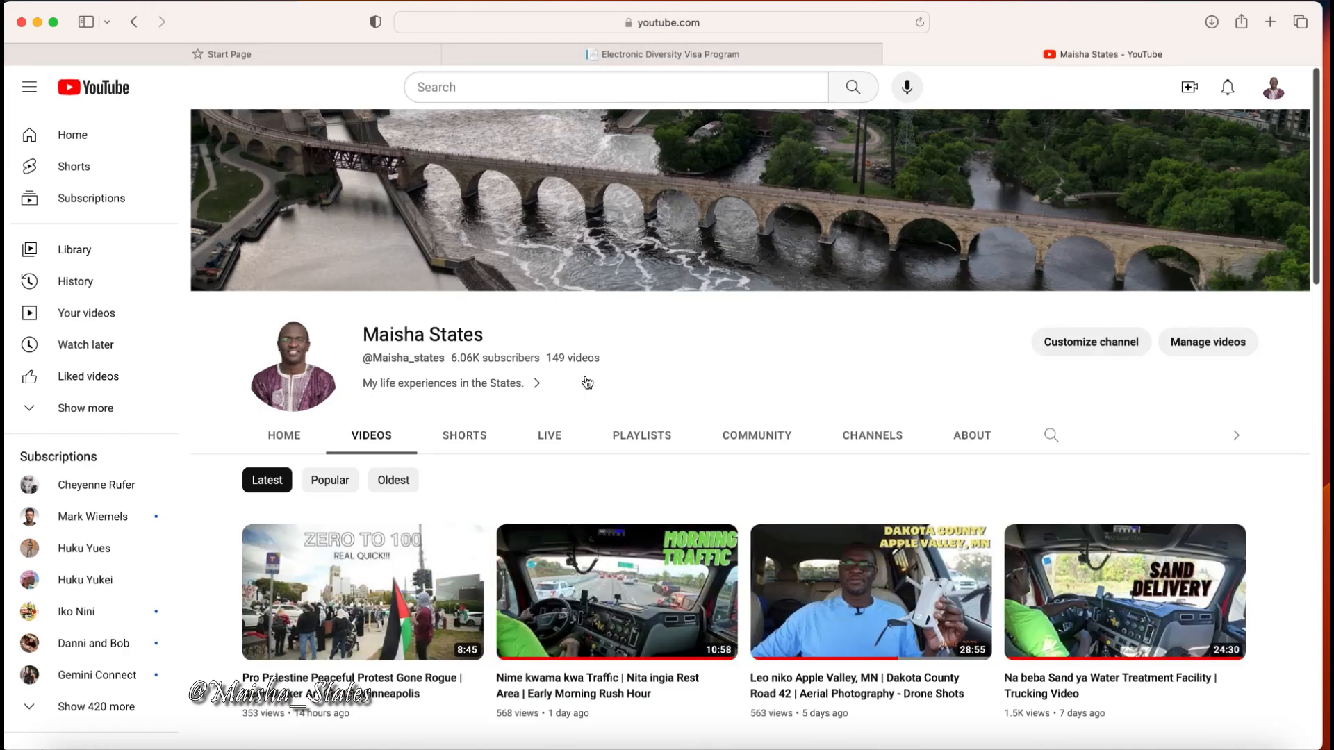
scroll(558, 375, "down", 3)
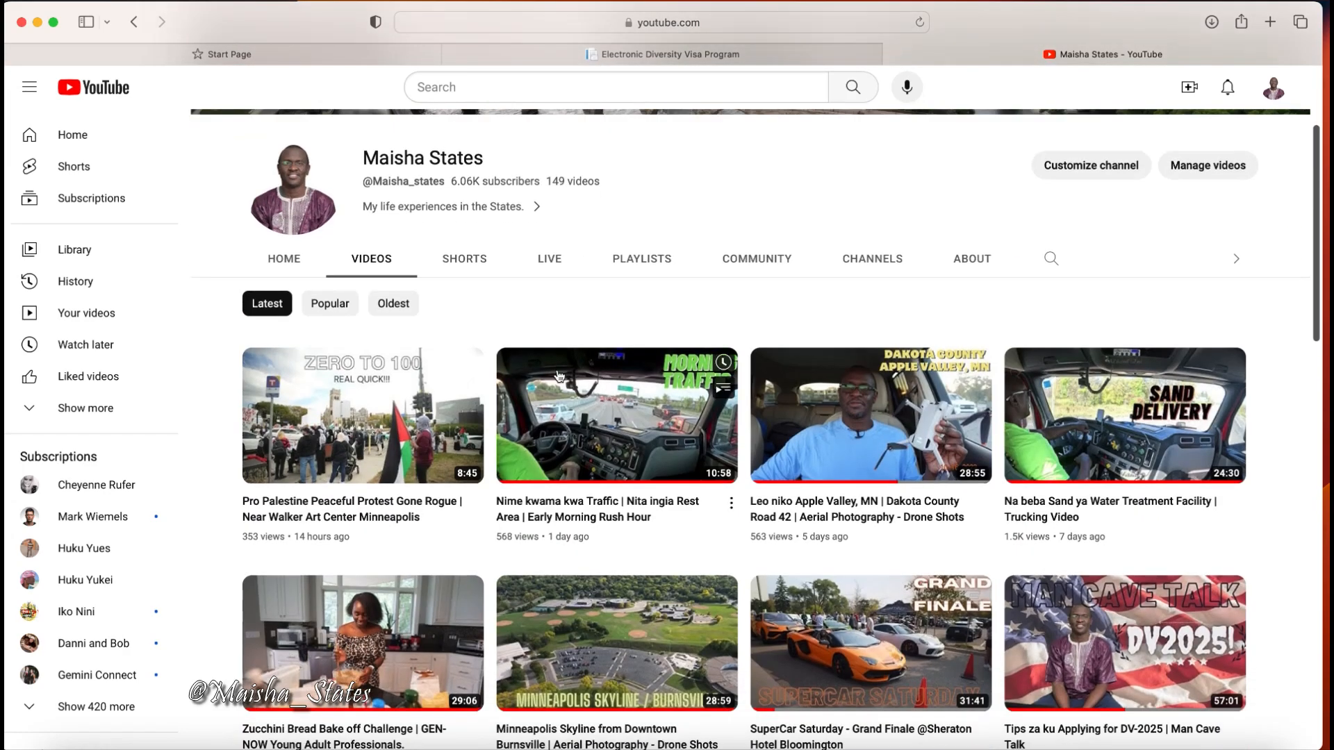
scroll(558, 375, "down", 3)
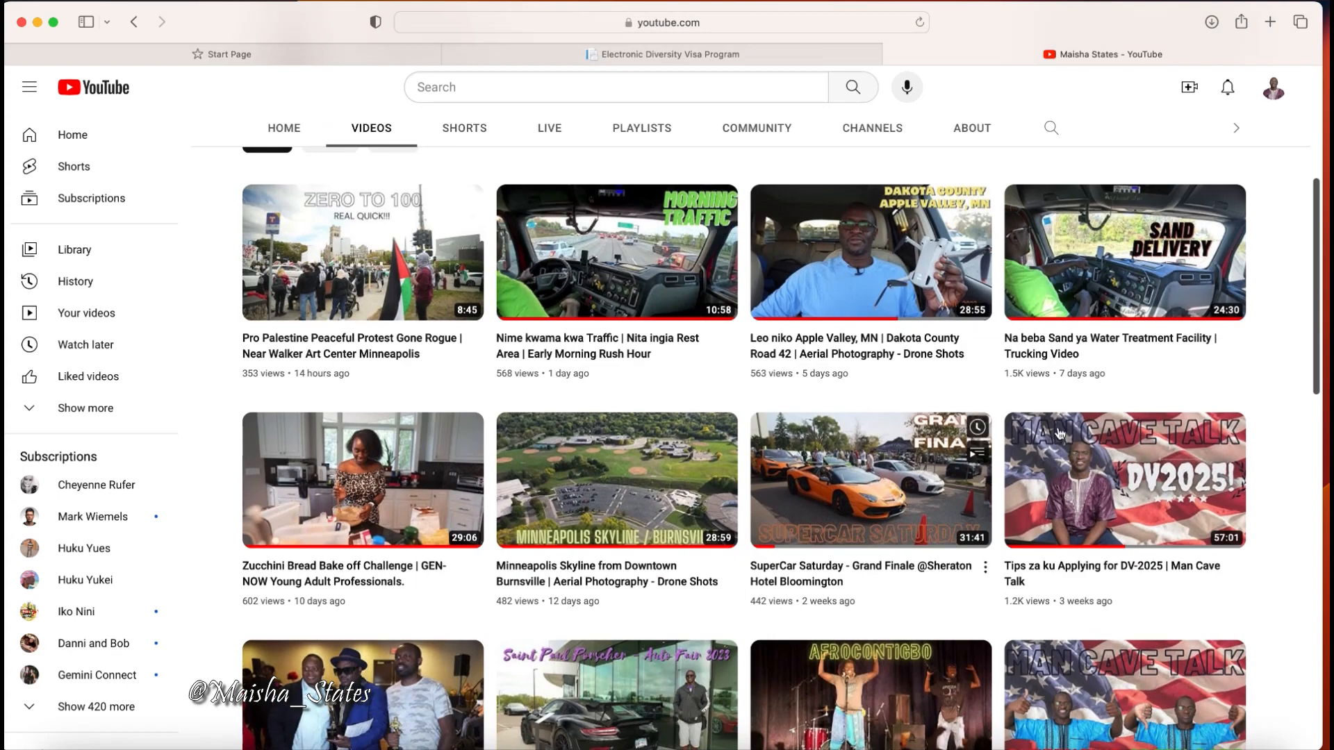
left_click(1135, 492)
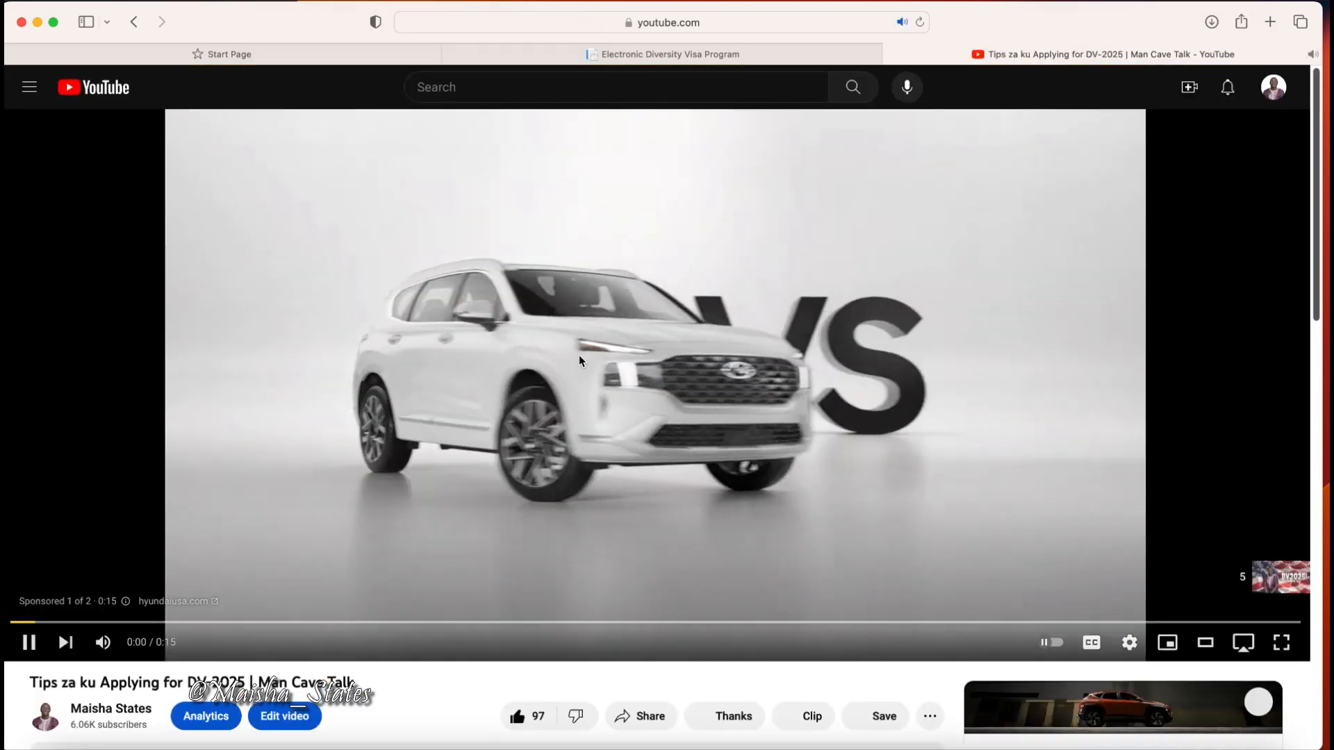
Pause the advert and follow the dvprogram.state.gov link in the video description.
left_click(580, 356)
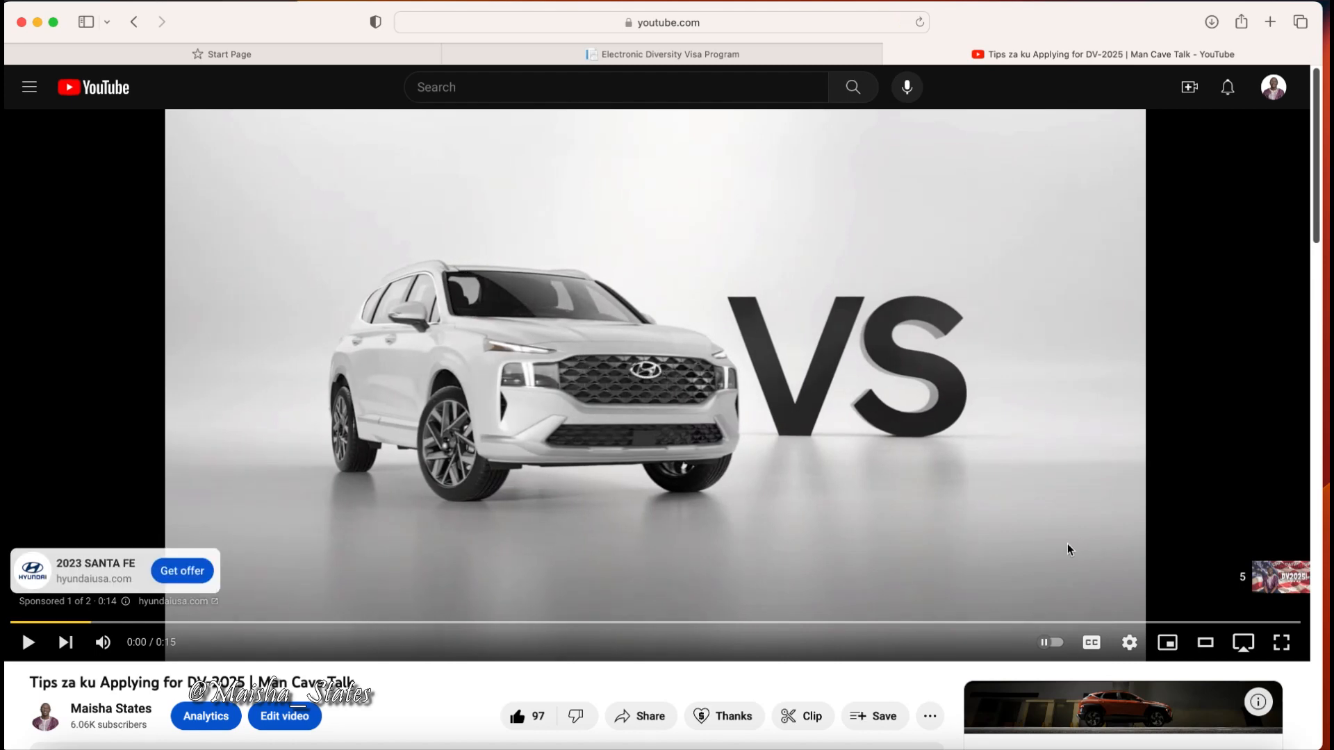
scroll(907, 477, "down", 5)
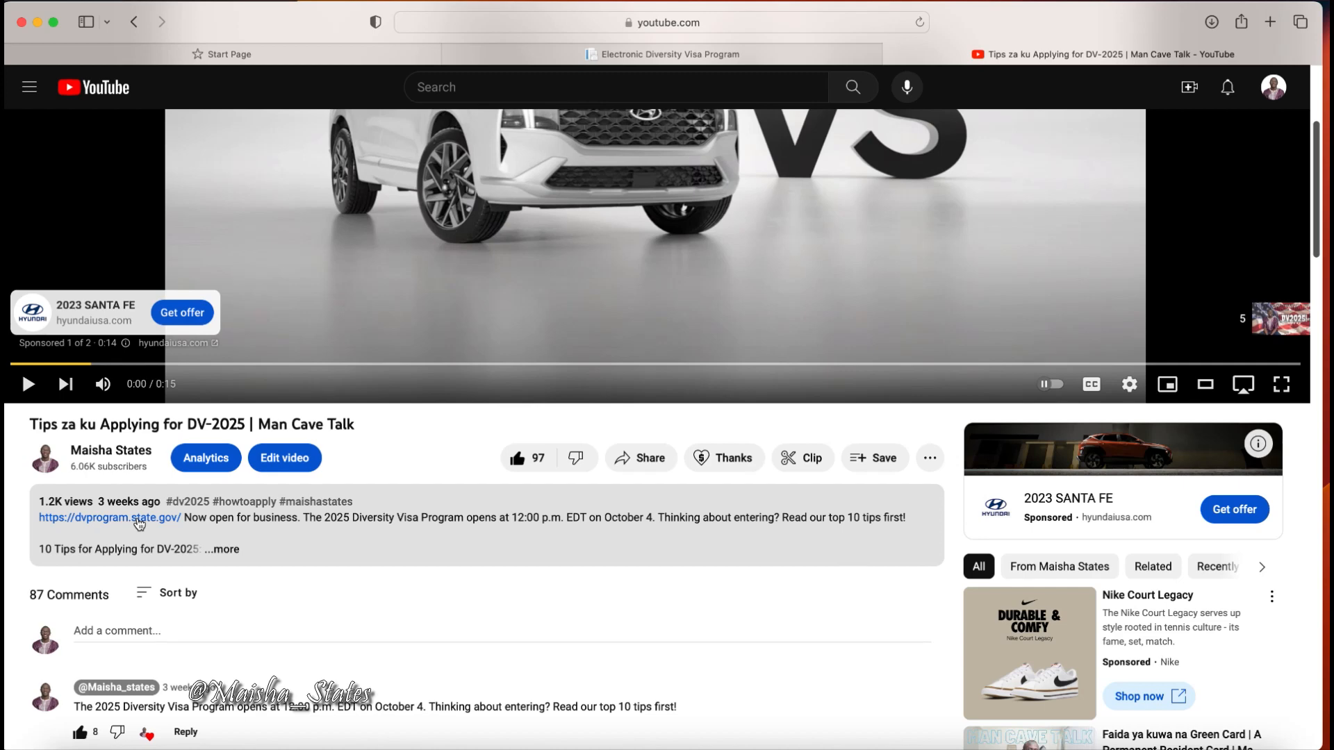
left_click(139, 524)
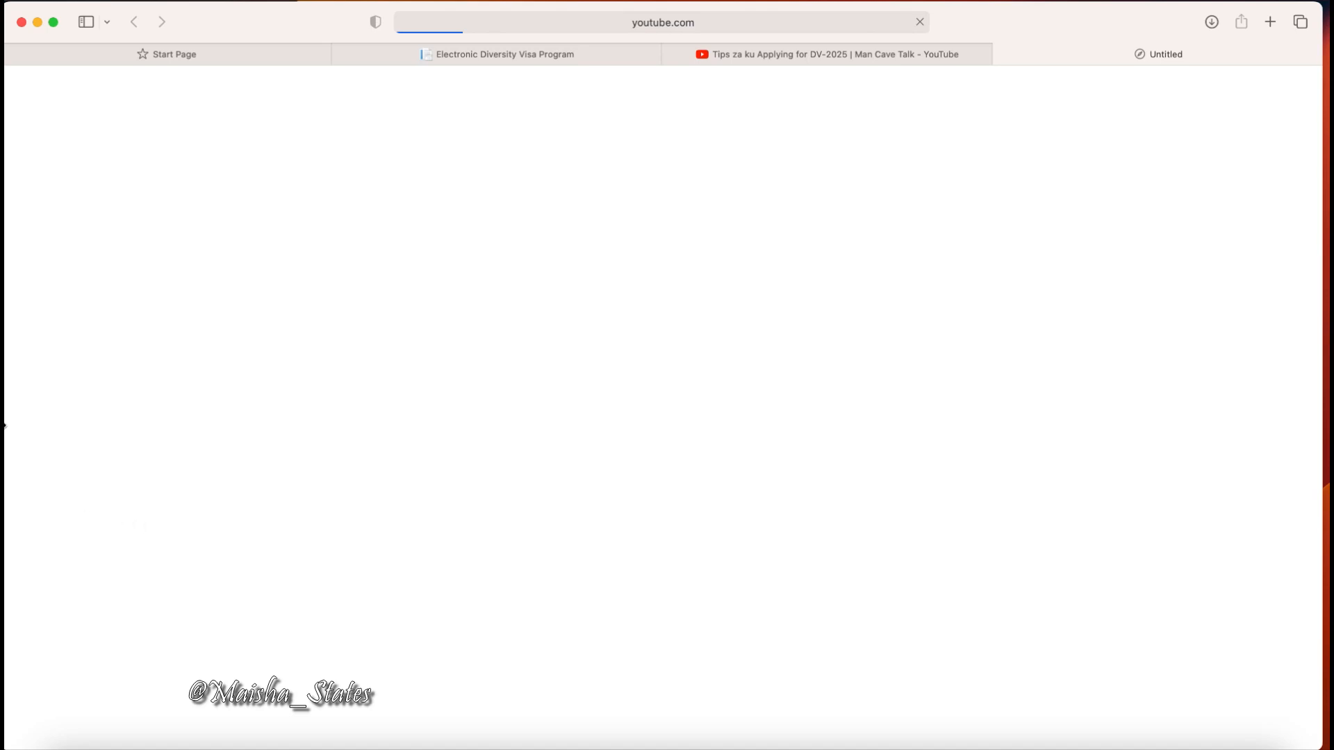
Return to the Electronic Diversity Visa Program page and begin a new DV-2025 entry.
left_click(557, 54)
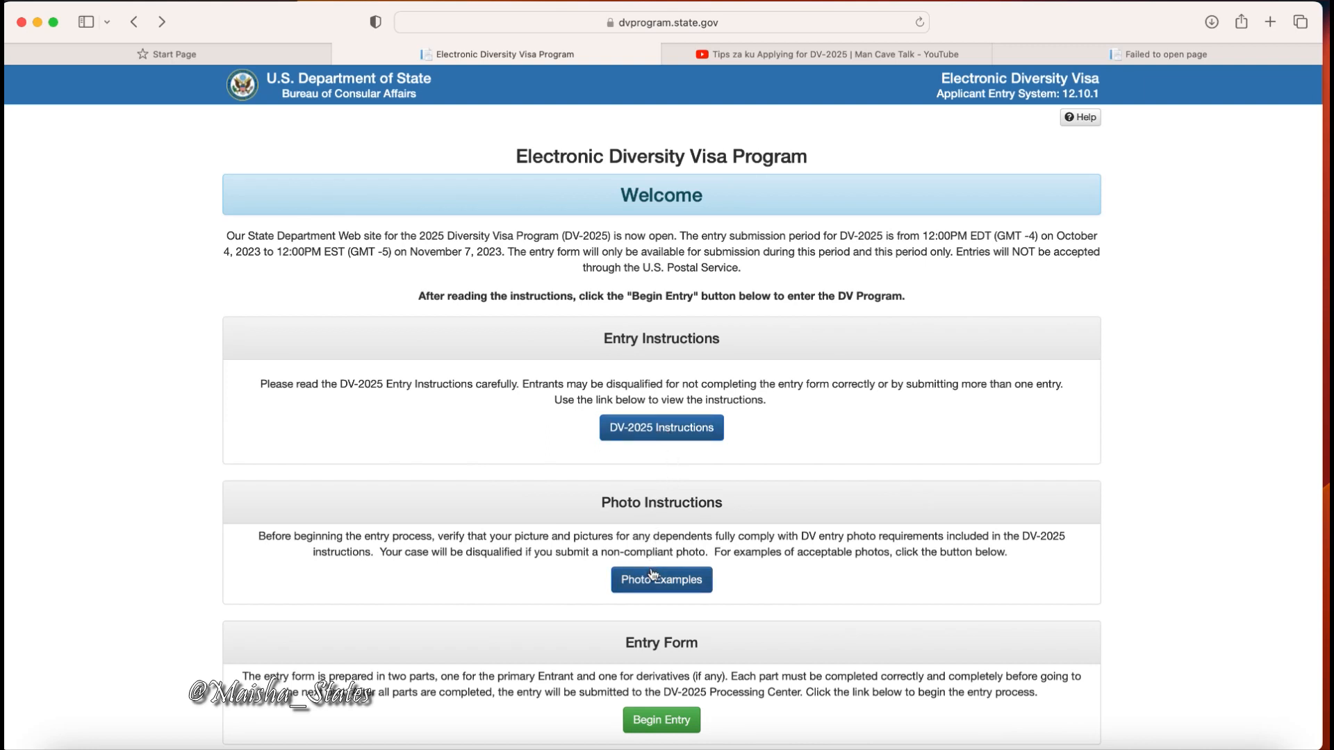
left_click(658, 721)
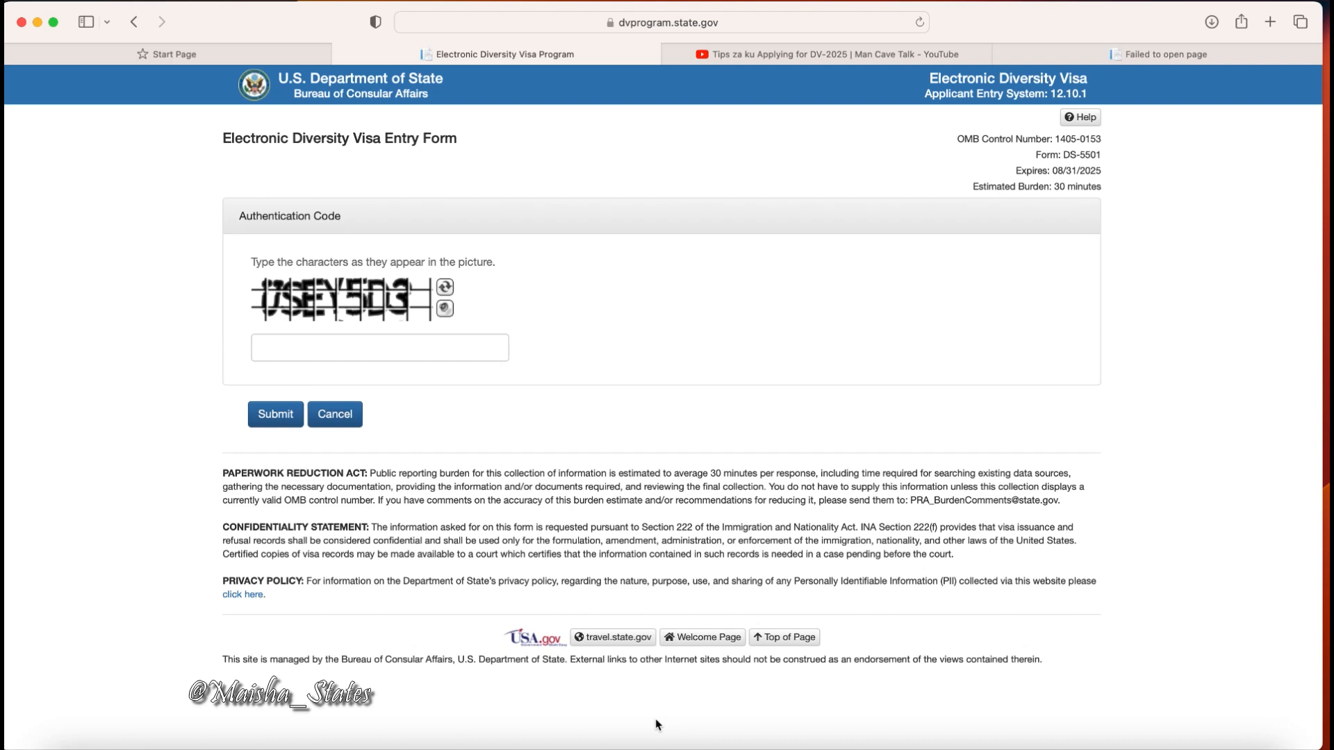
Enter the characters from the authentication picture and submit the code.
left_click(384, 351)
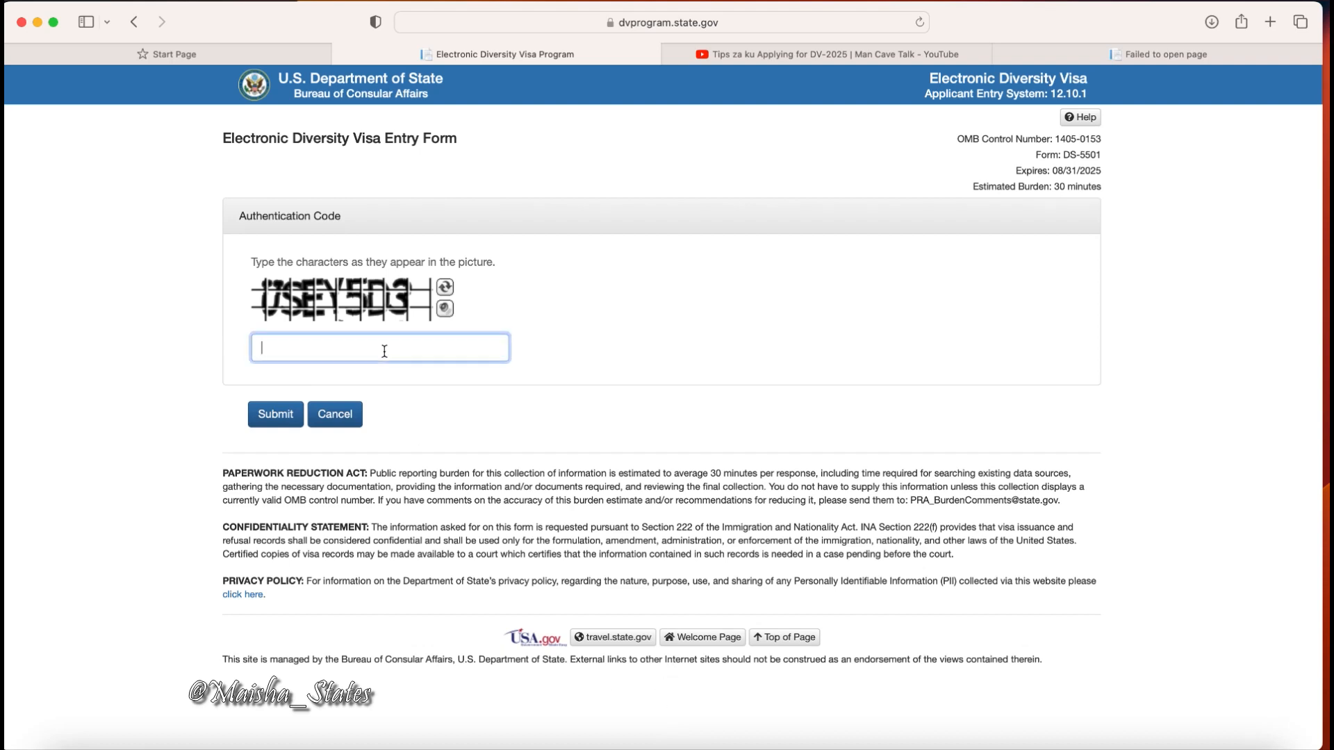
type("USE")
type("Y5D3")
left_click(271, 419)
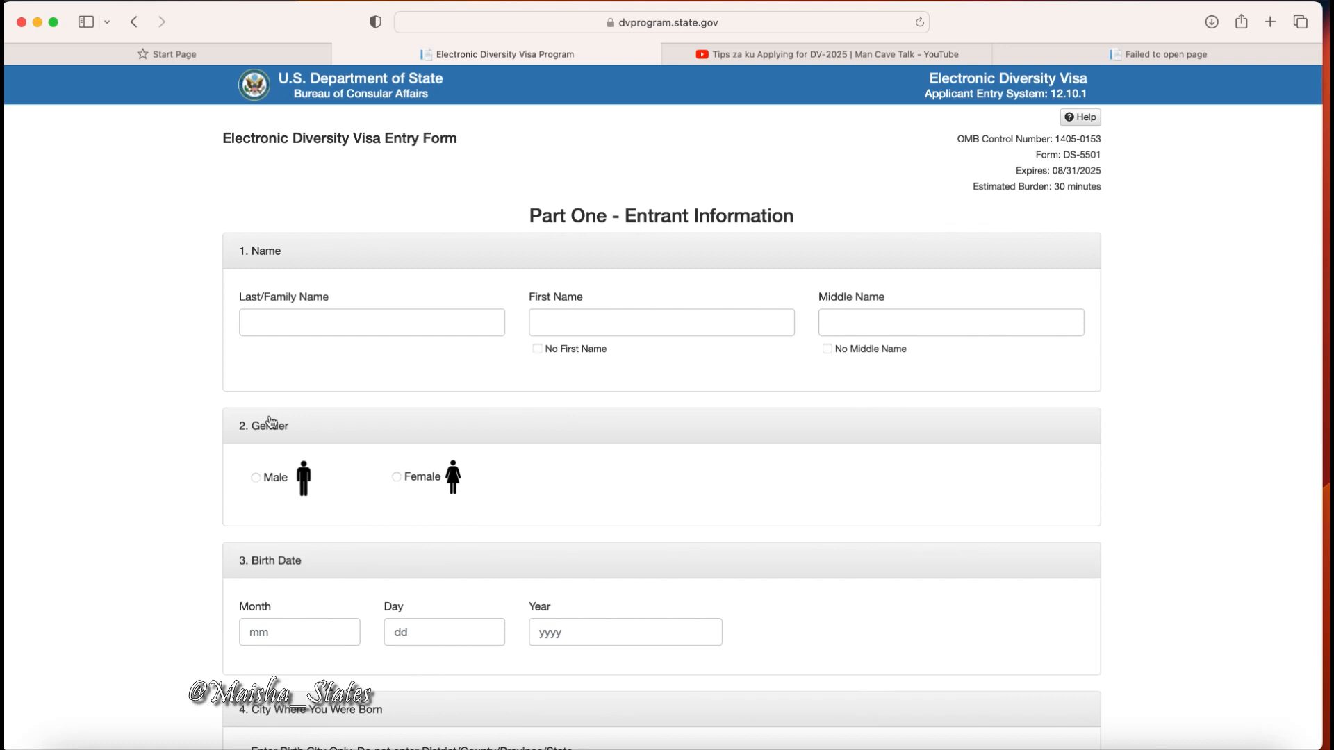
Enter the entrant's last, first and middle names in Part One – Entrant Information.
left_click(327, 324)
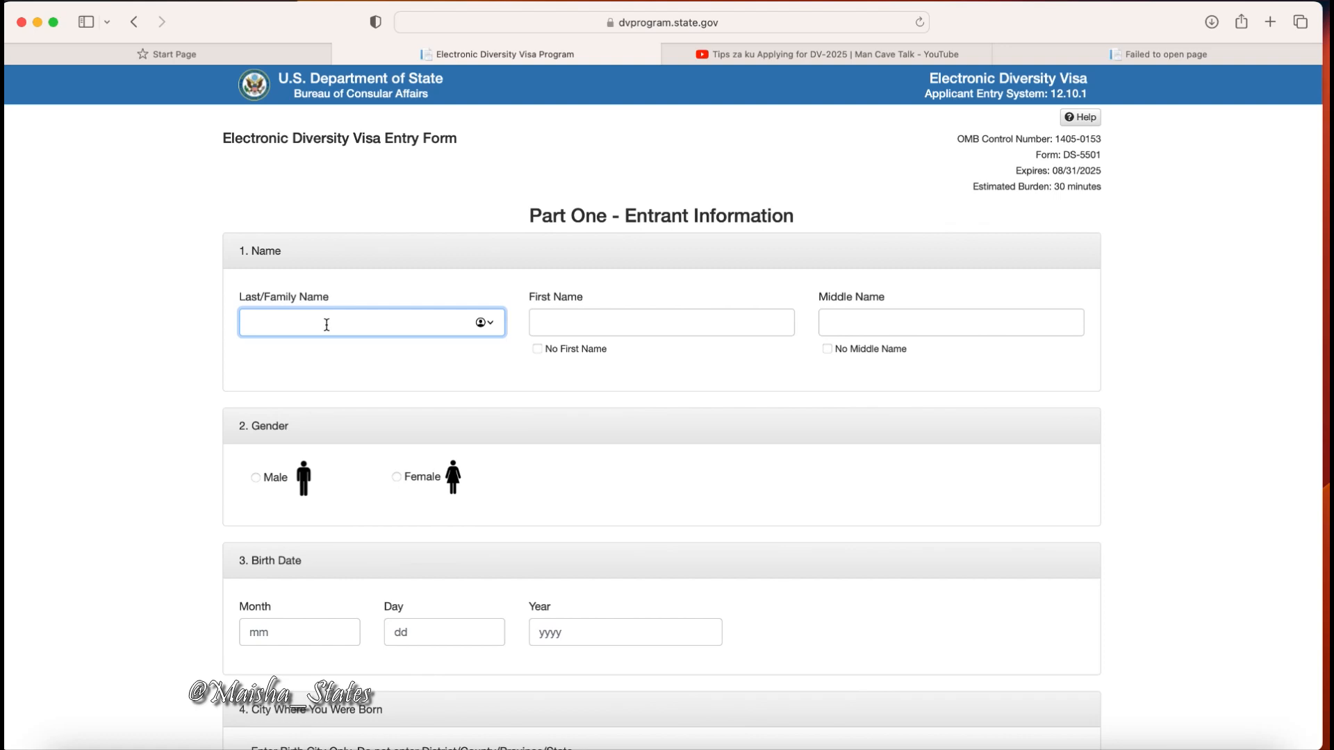
type("MAISHA")
left_click(710, 326)
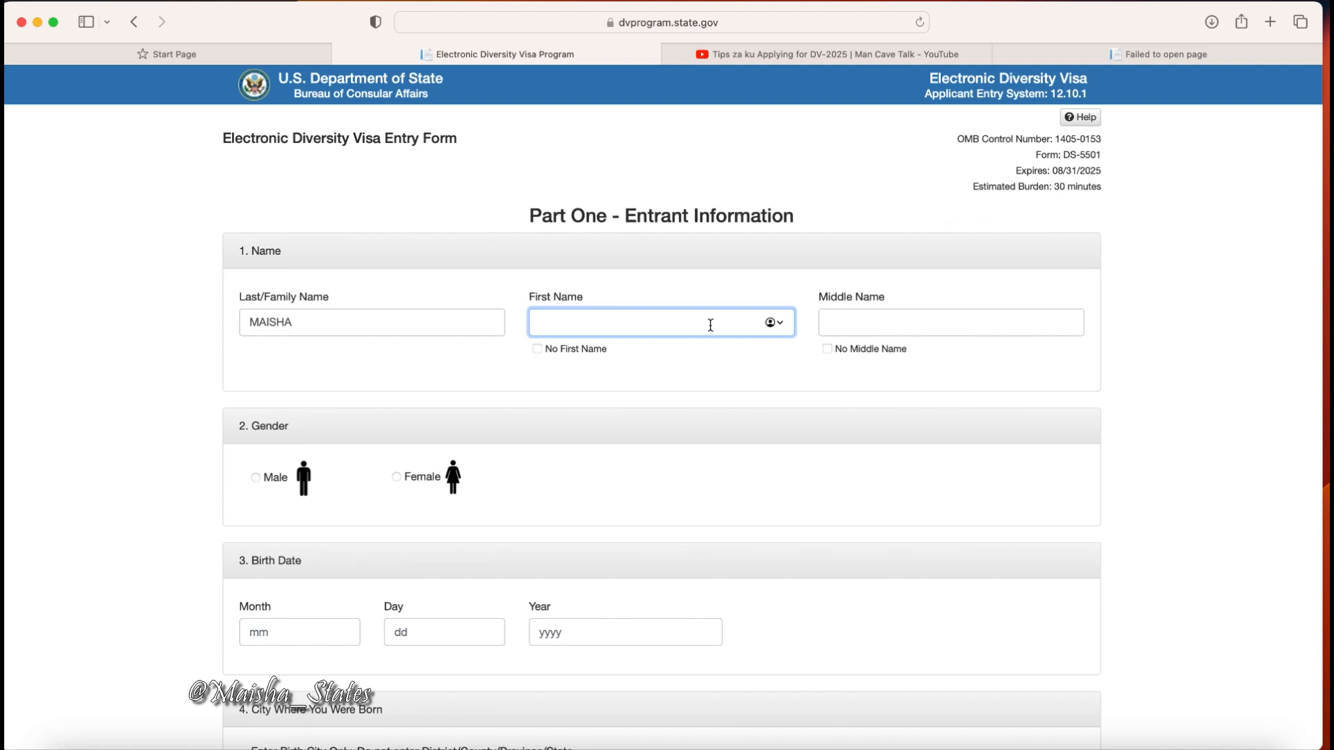
type("KENYA")
left_click(888, 326)
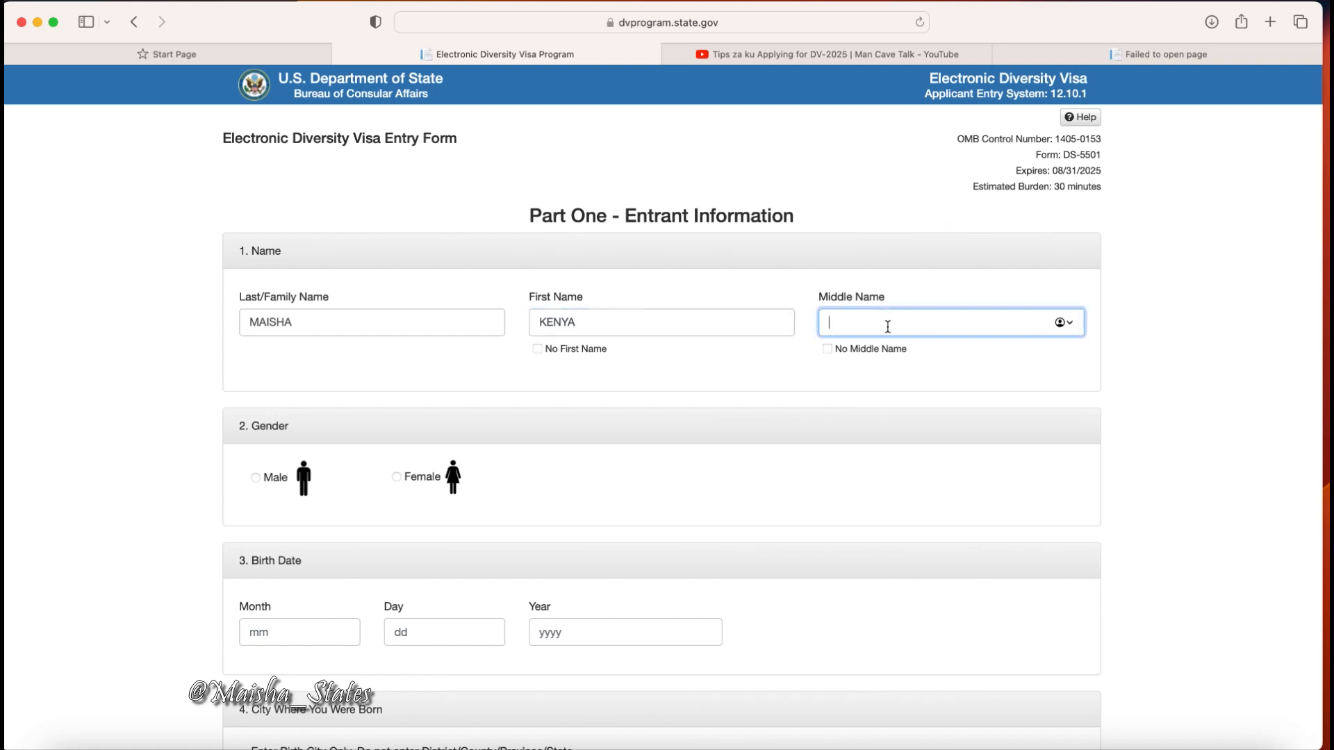
type("STATES")
left_click(598, 322)
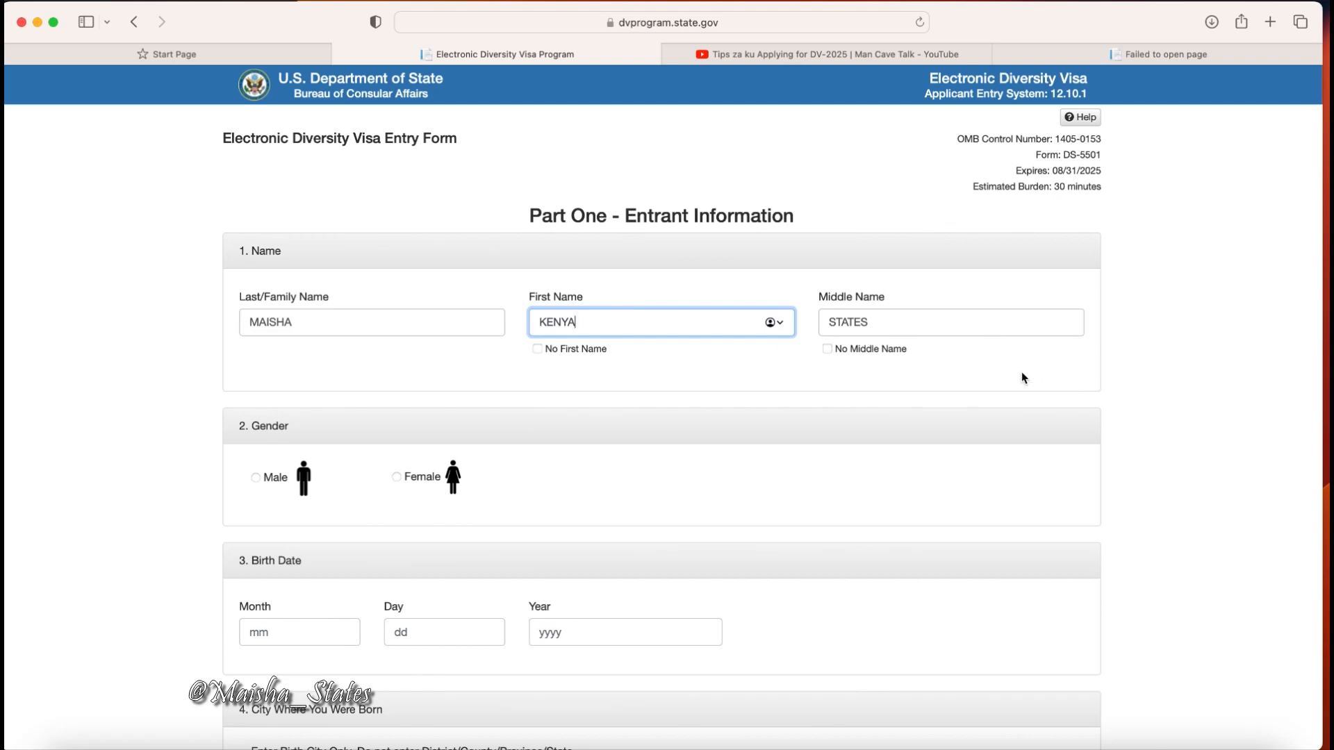
scroll(798, 444, "down", 3)
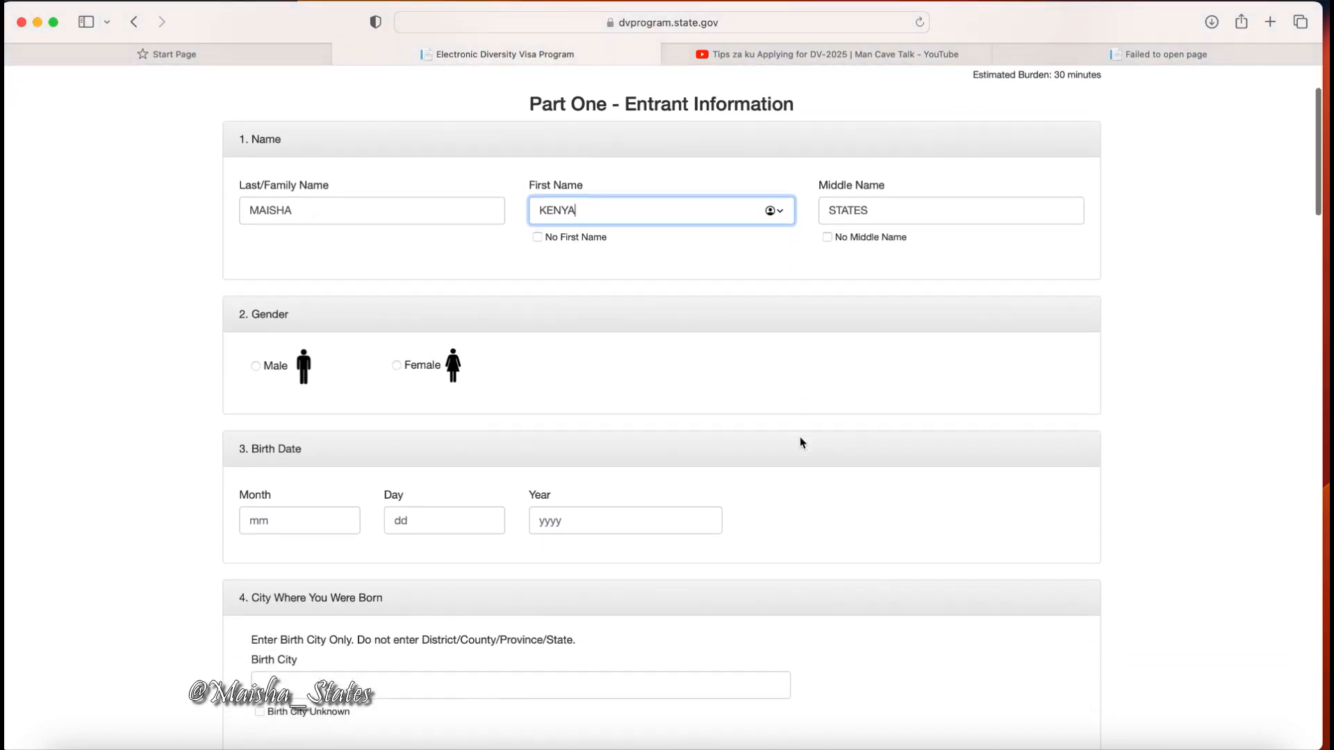
scroll(800, 442, "down", 5)
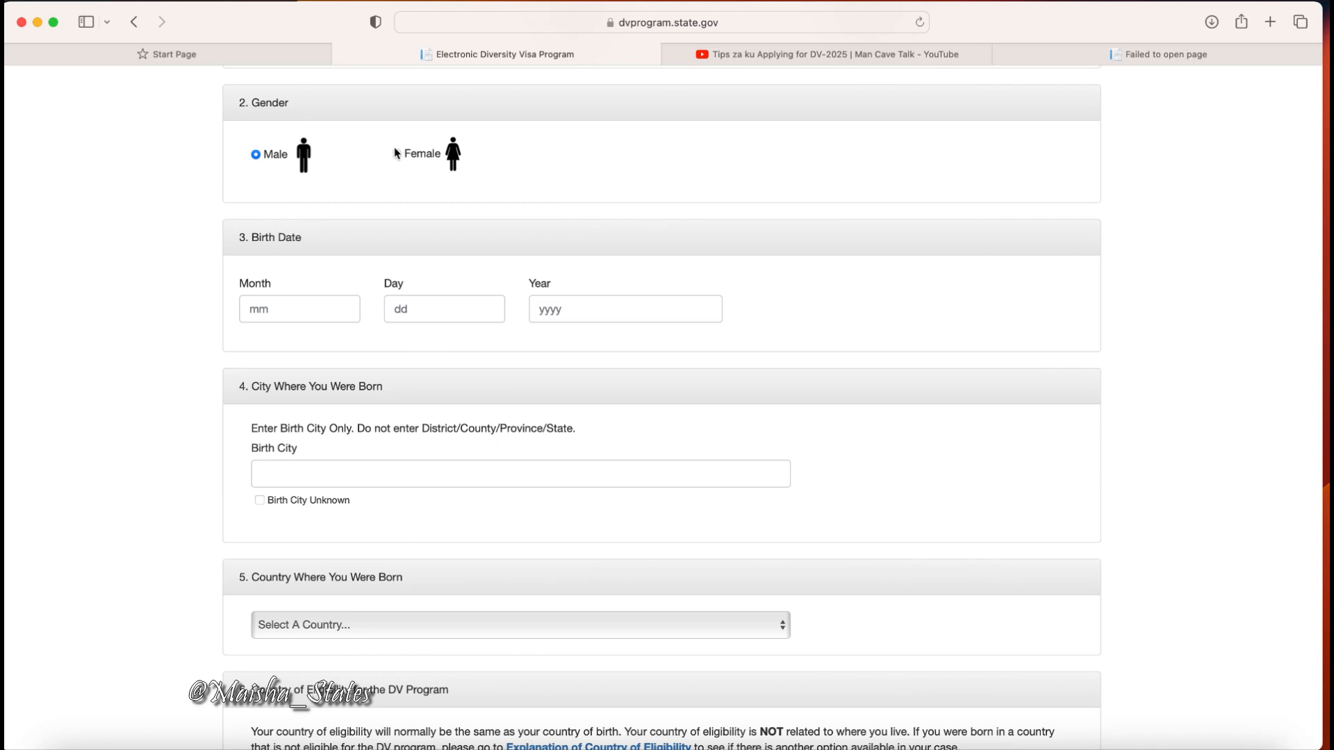
scroll(679, 250, "down", 2)
left_click(330, 233)
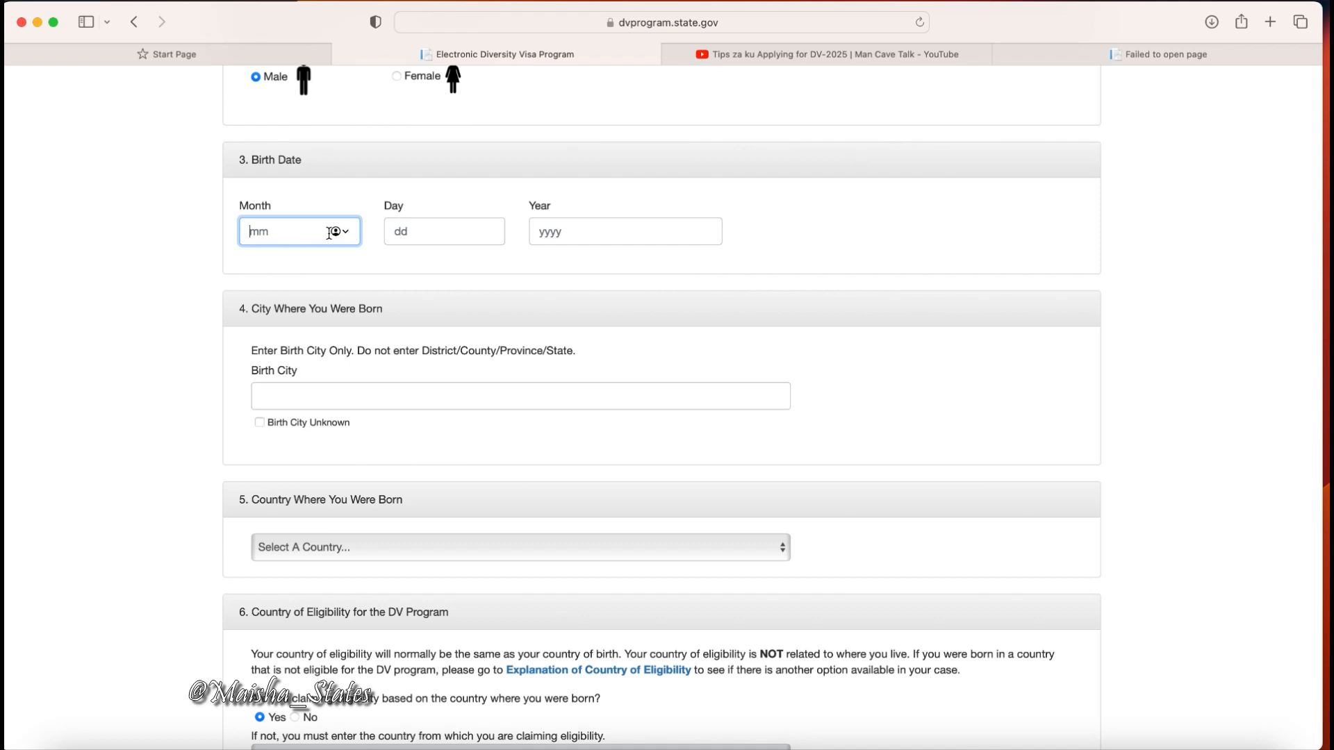
type("10")
key("Tab")
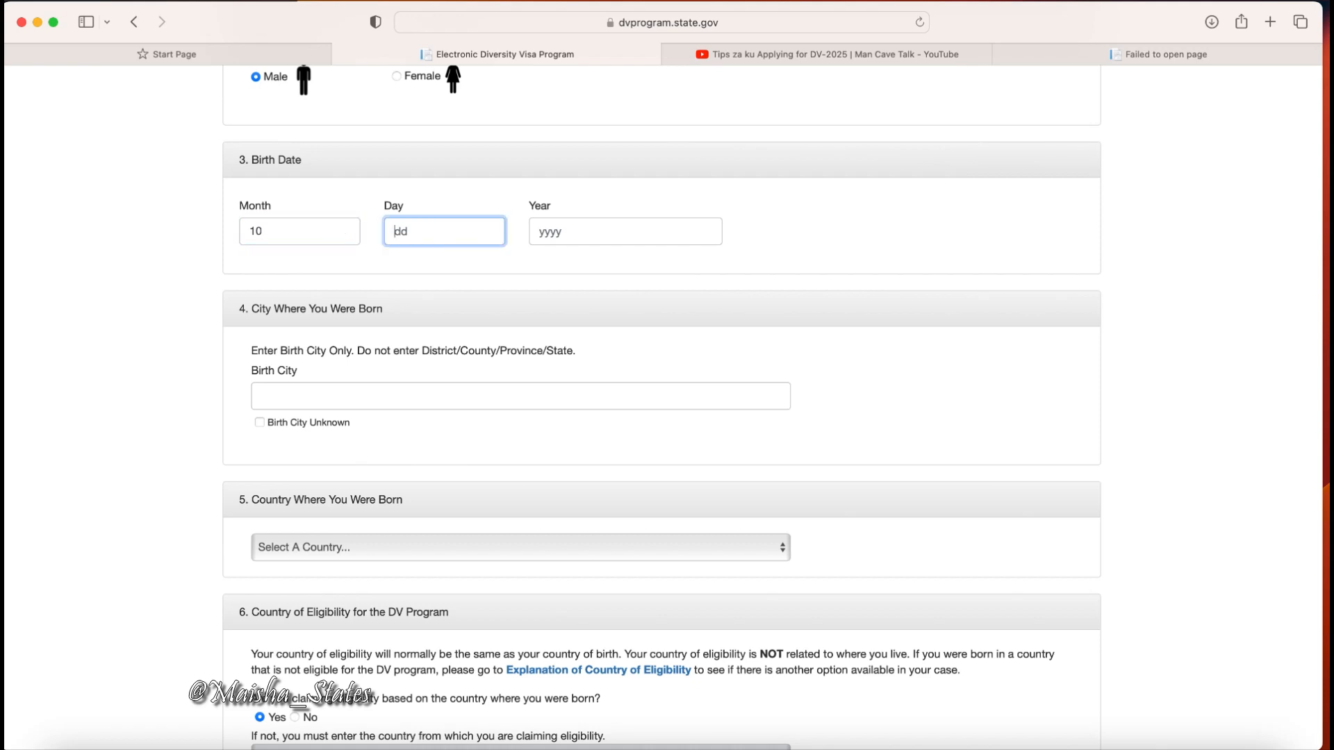
type("04")
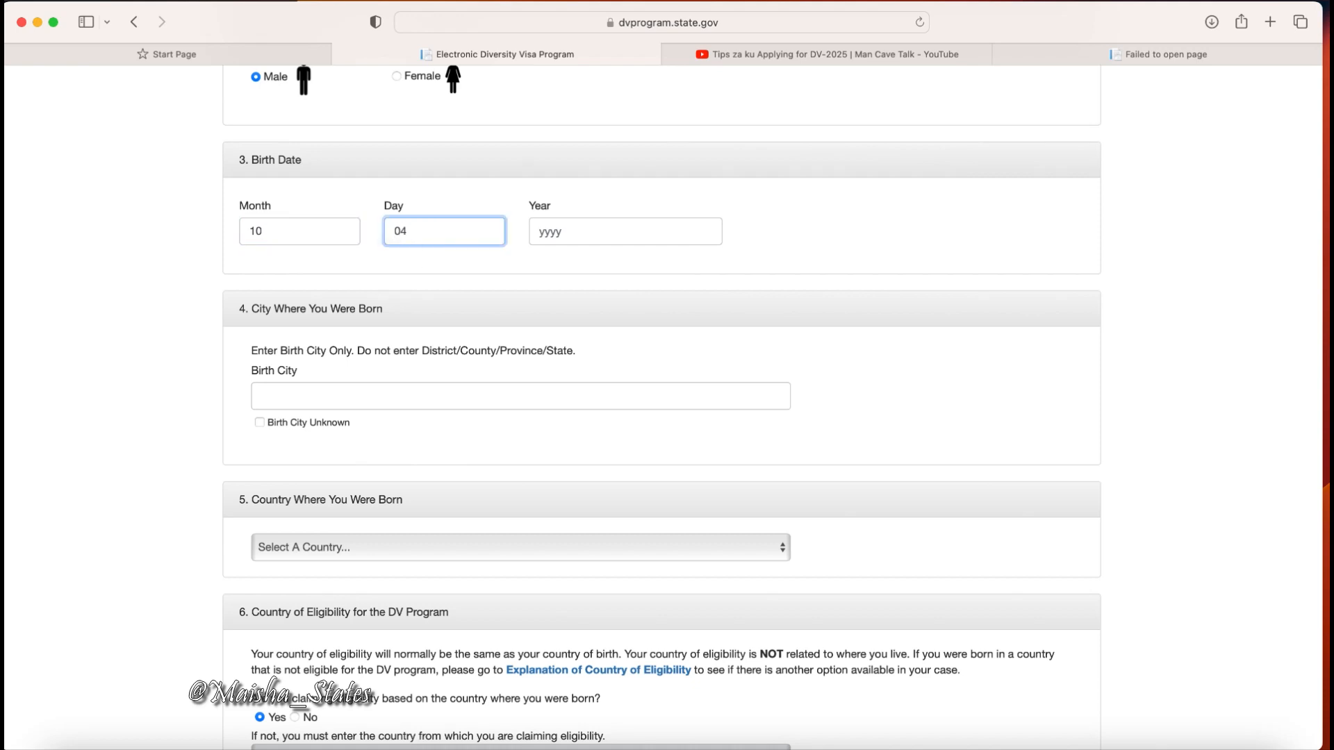
key("Tab")
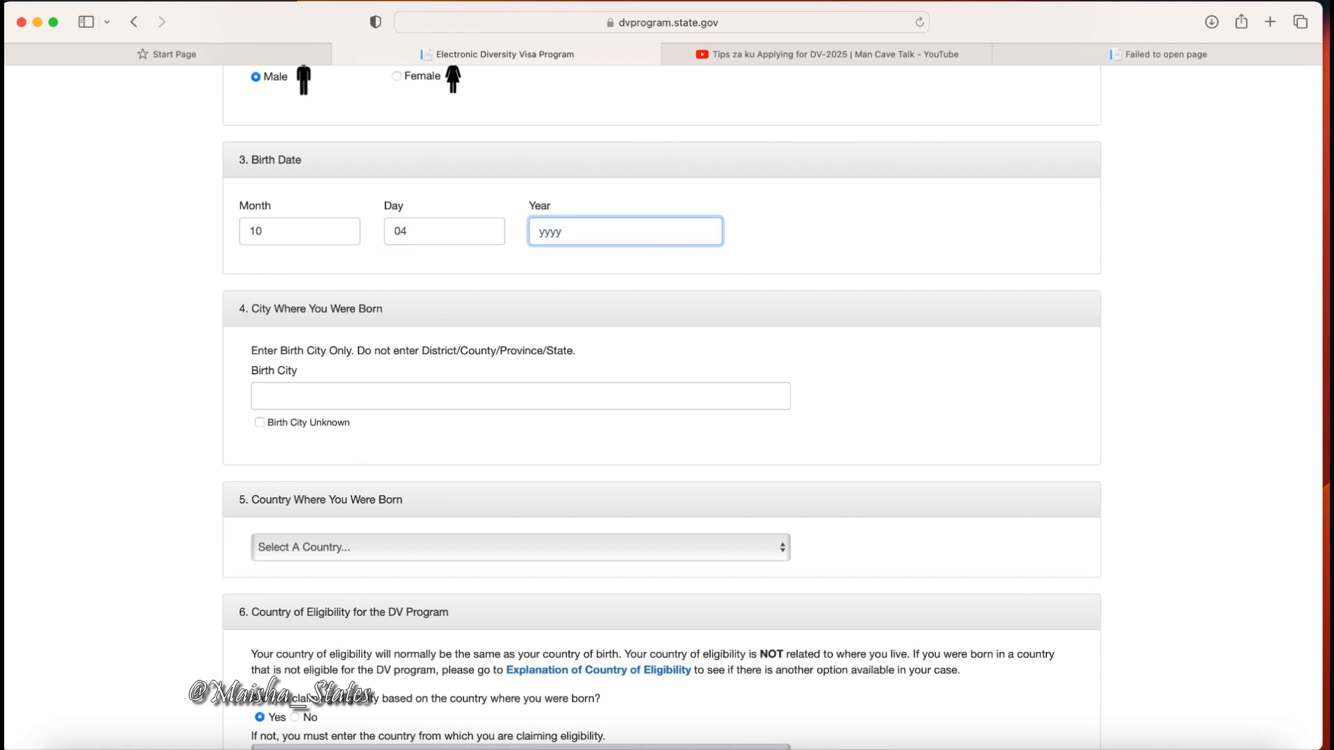
type("2000")
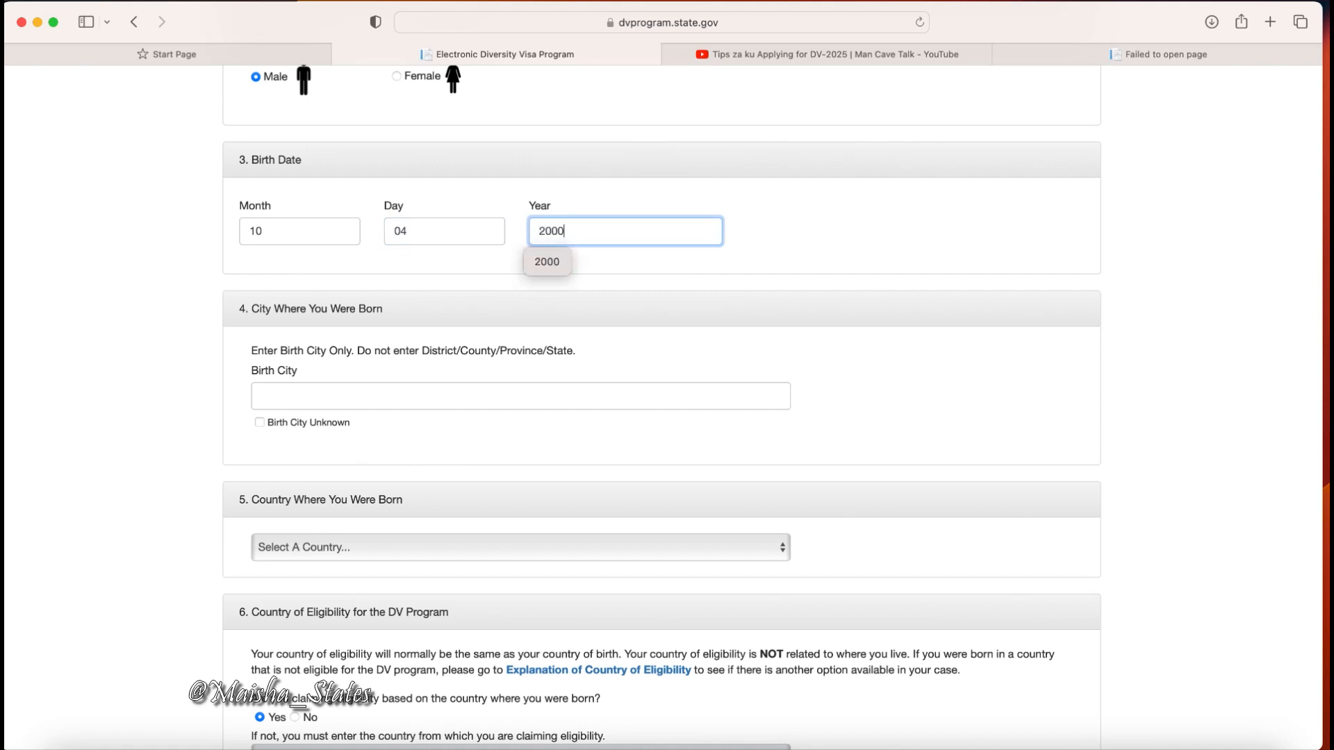
left_click(803, 243)
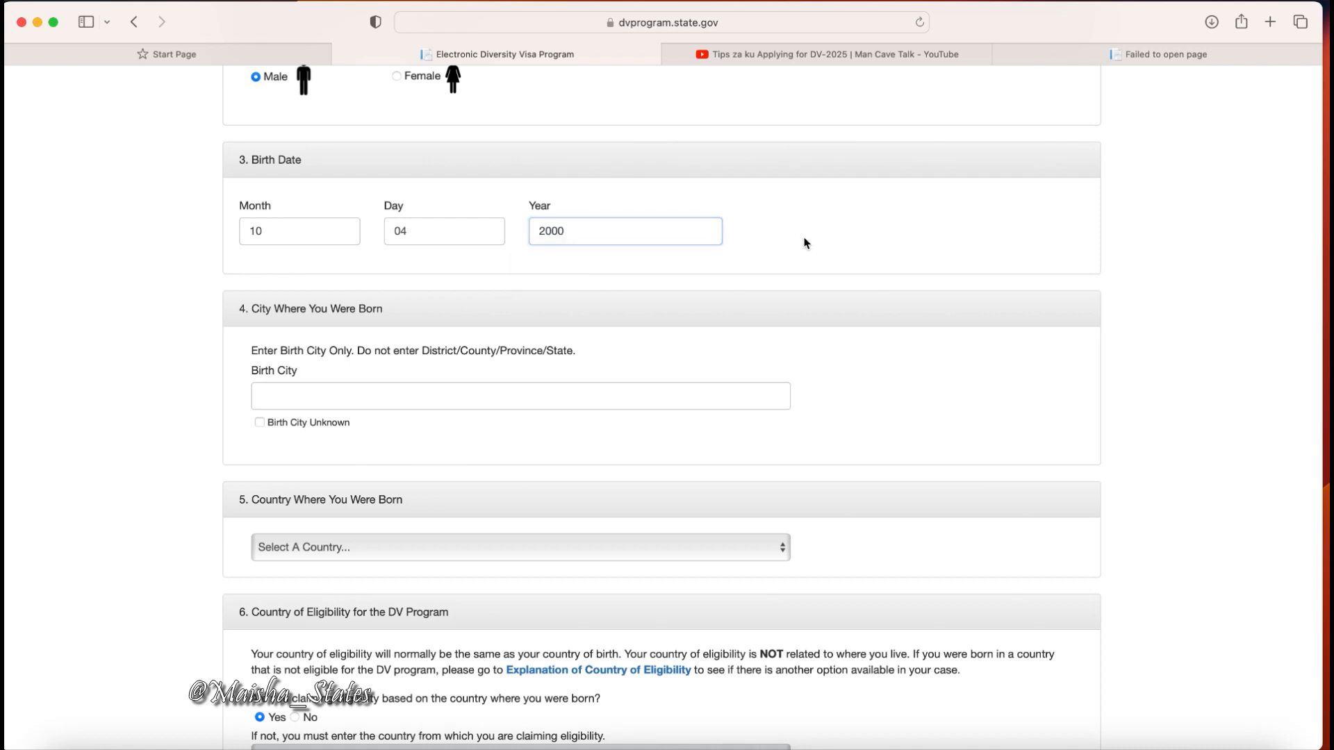
scroll(804, 244, "down", 3)
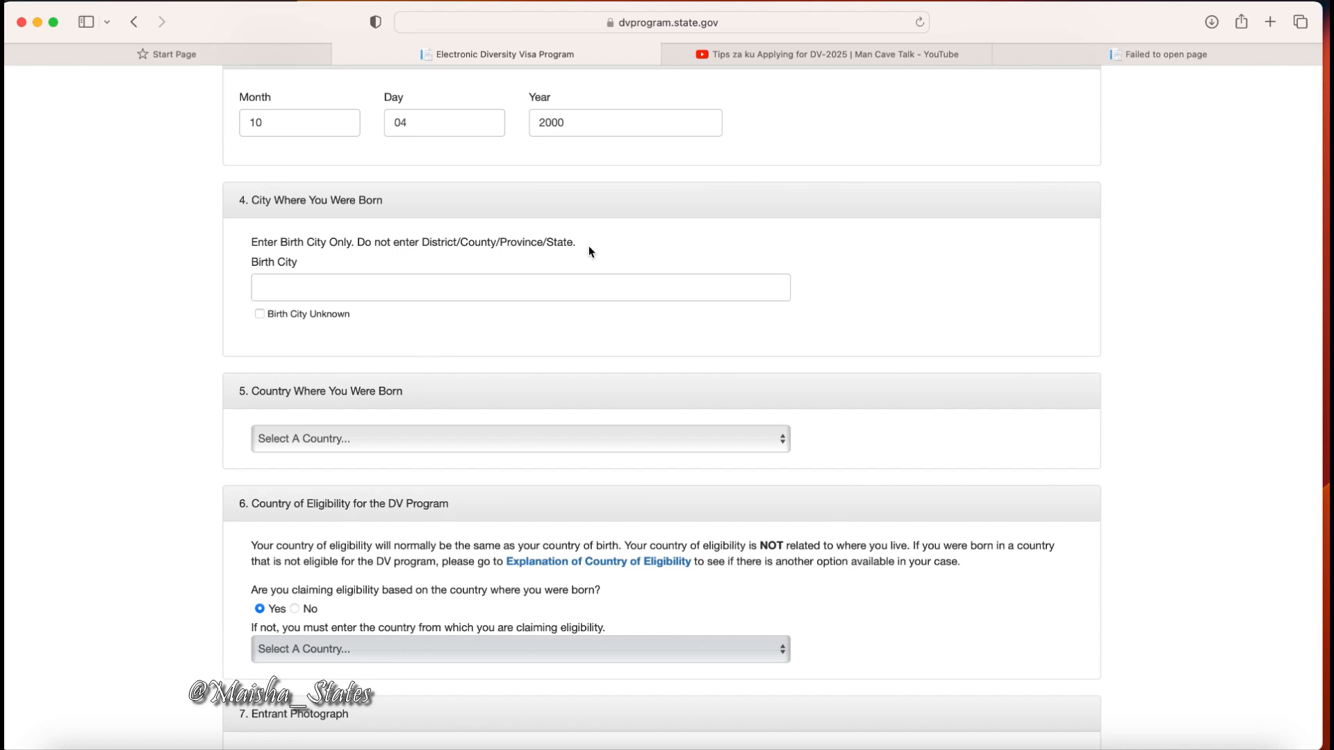
Enter NAIROBI as birth city and choose Kenya as country of birth.
left_click(312, 288)
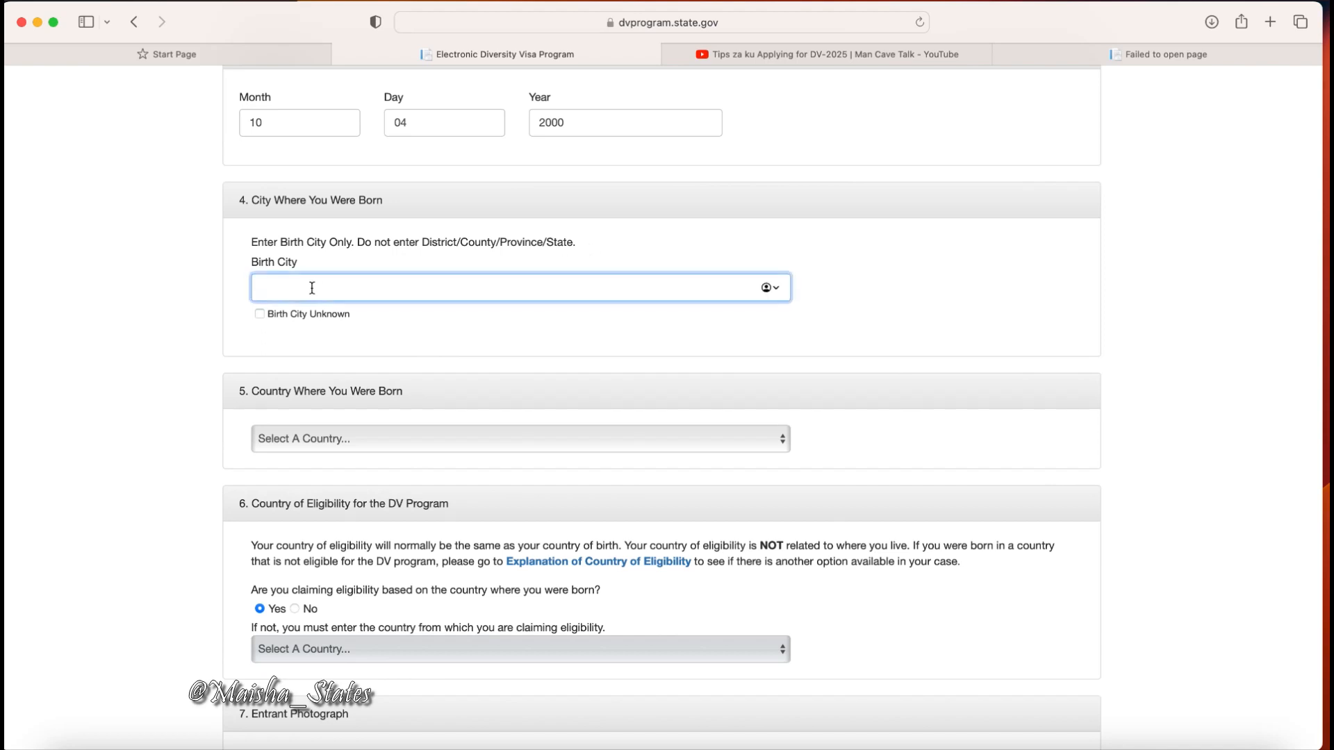
type("NAIROBI")
scroll(728, 343, "down", 2)
scroll(729, 341, "down", 5)
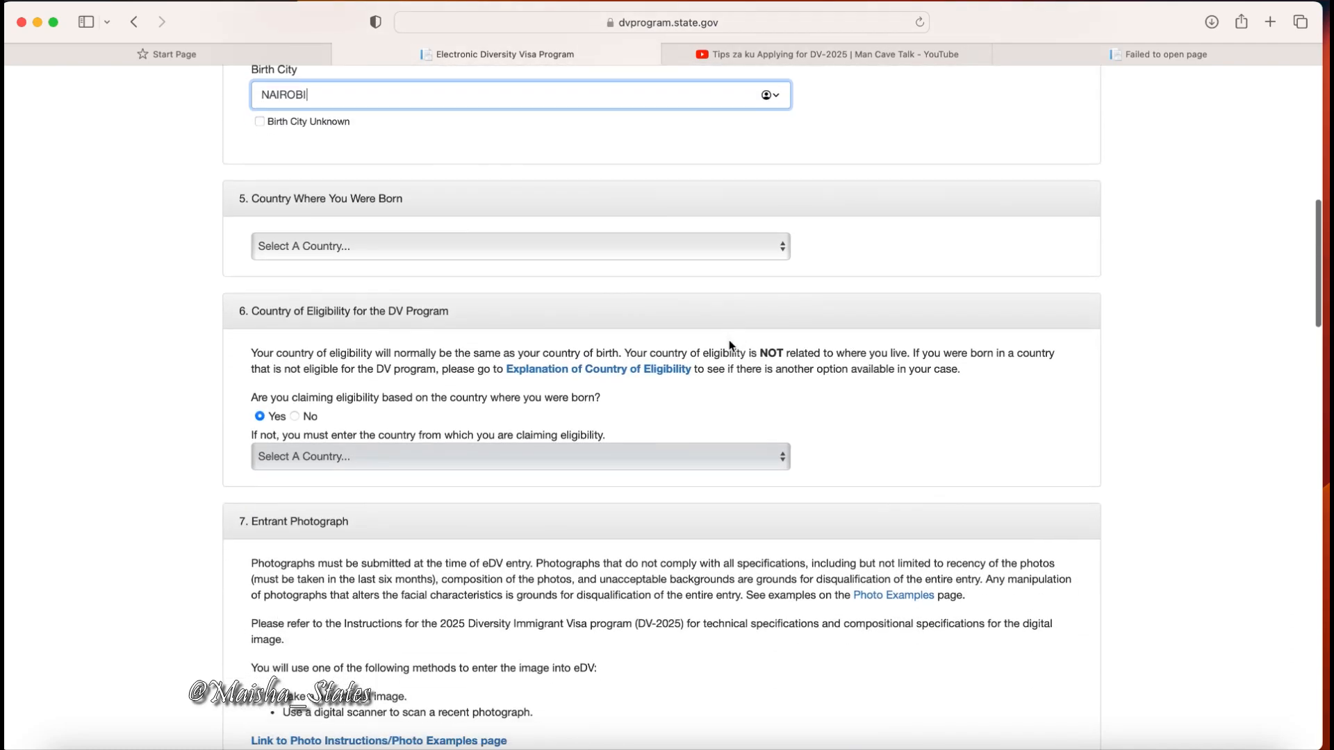
left_click(661, 248)
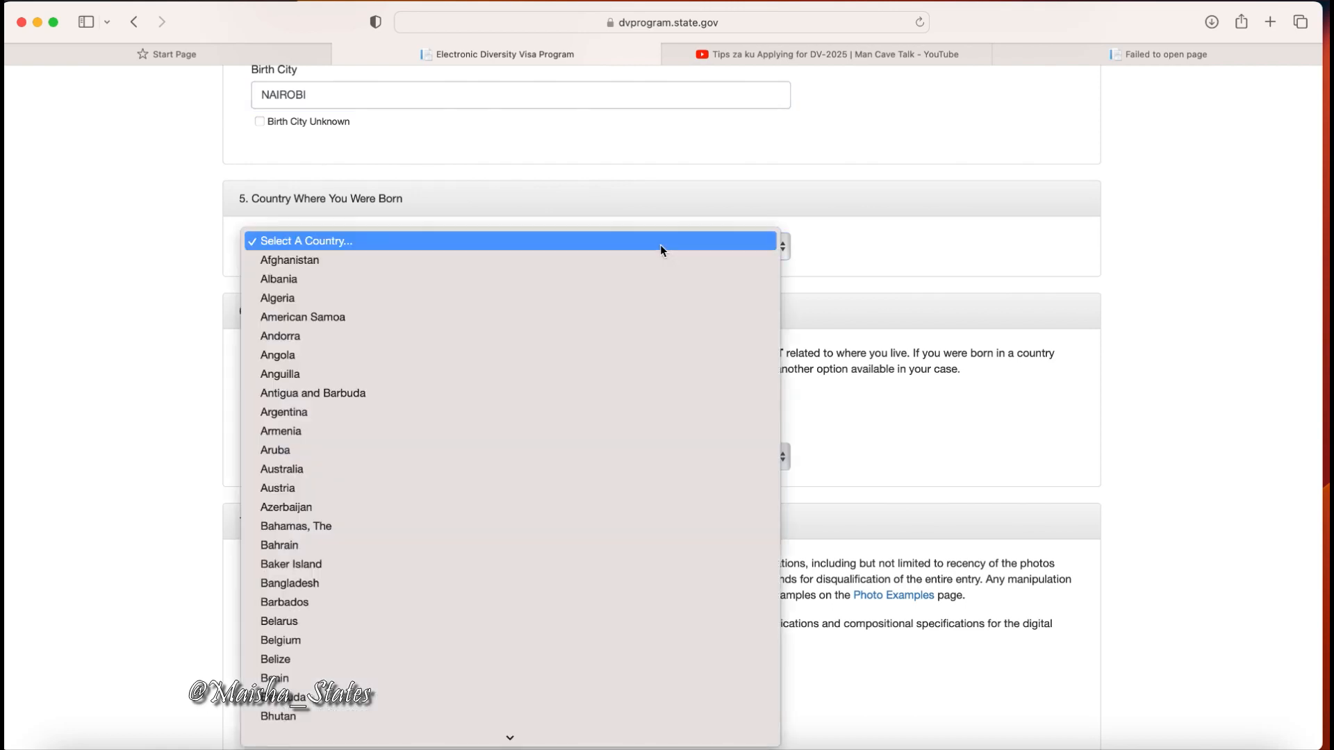
type("ke")
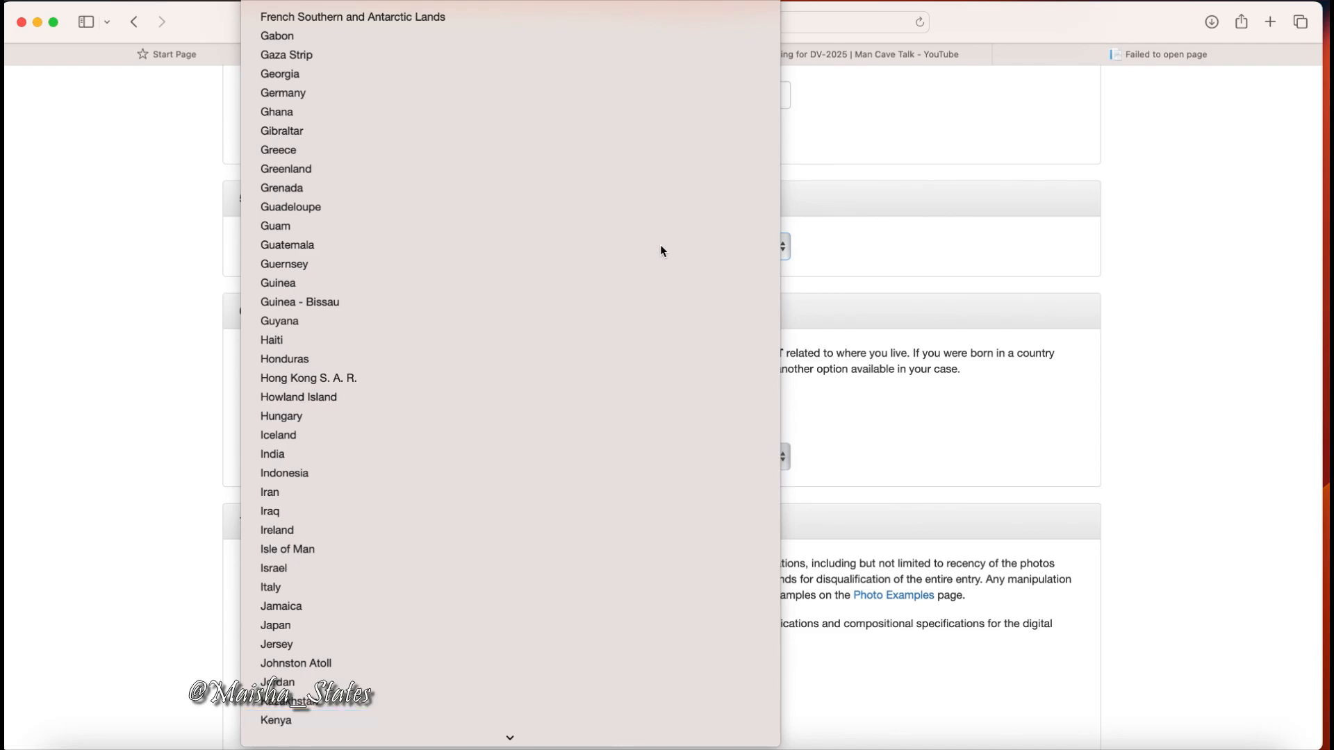
key("Return")
scroll(660, 245, "down", 3)
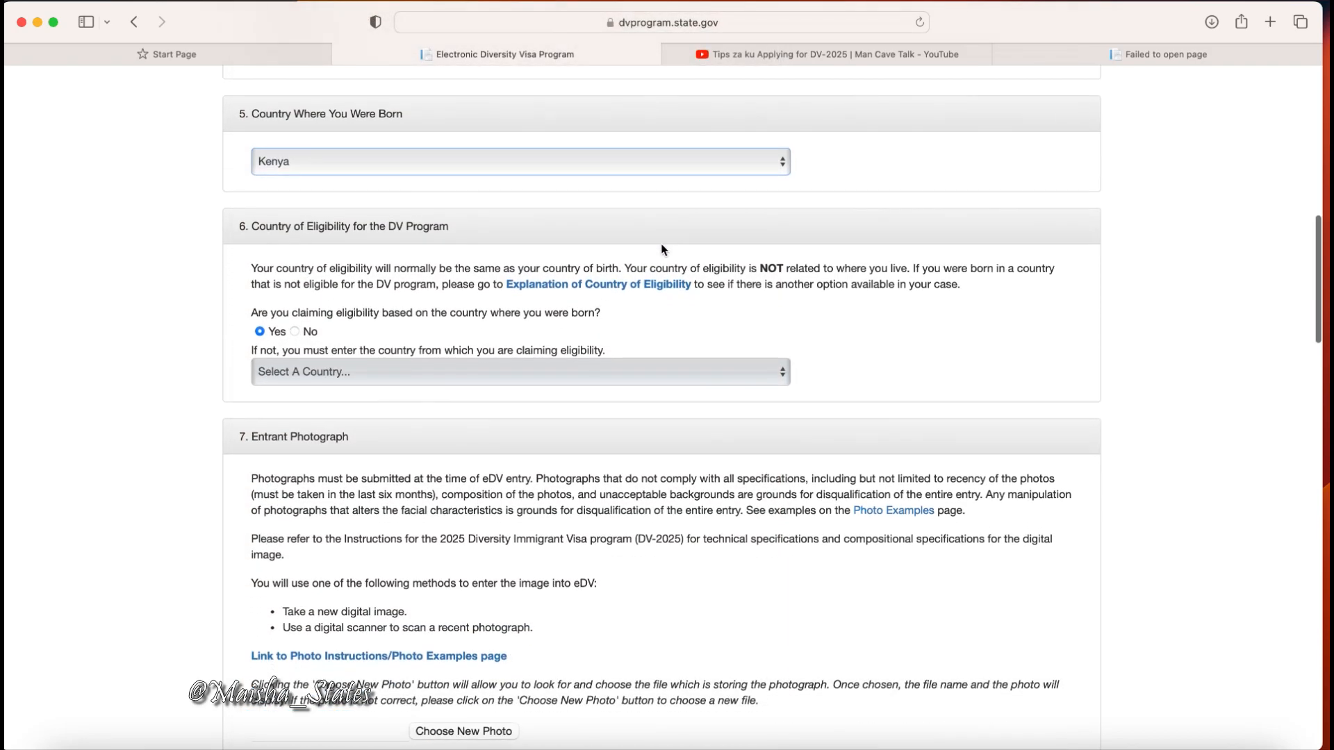
scroll(665, 242, "down", 1)
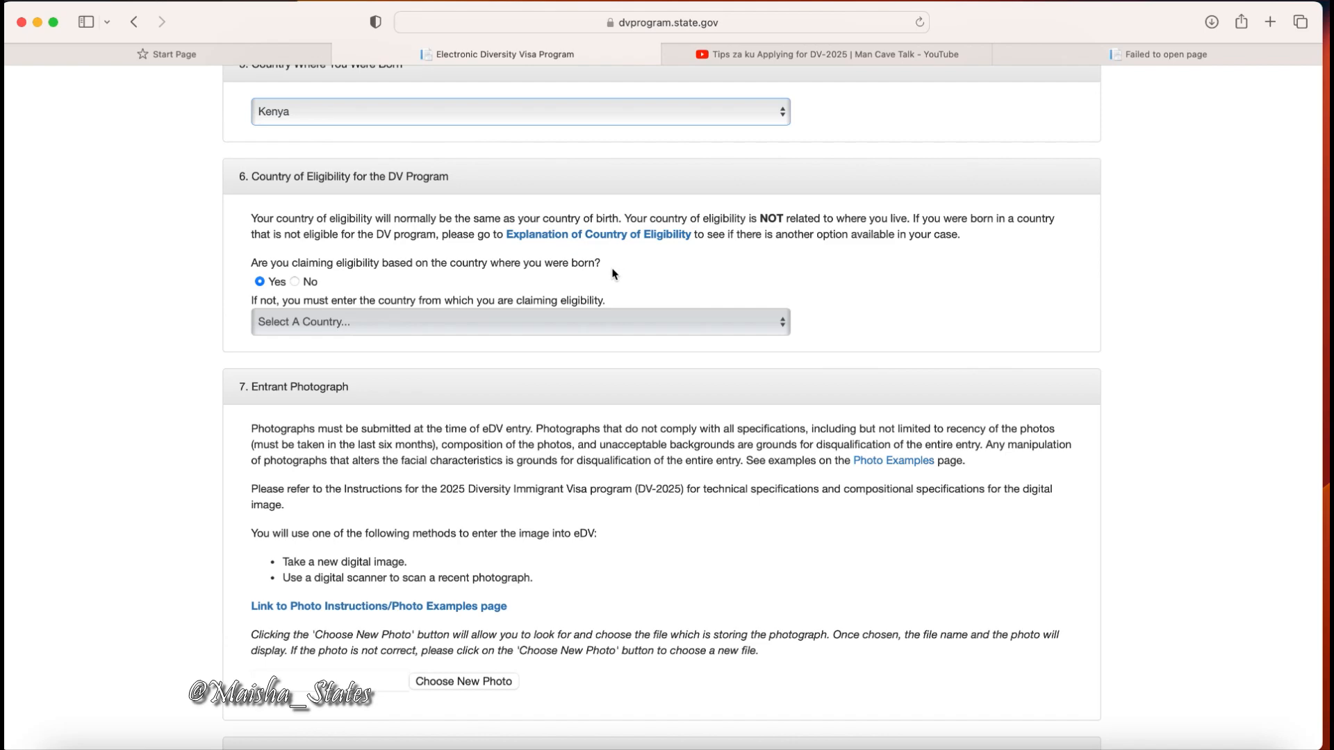
scroll(613, 273, "down", 5)
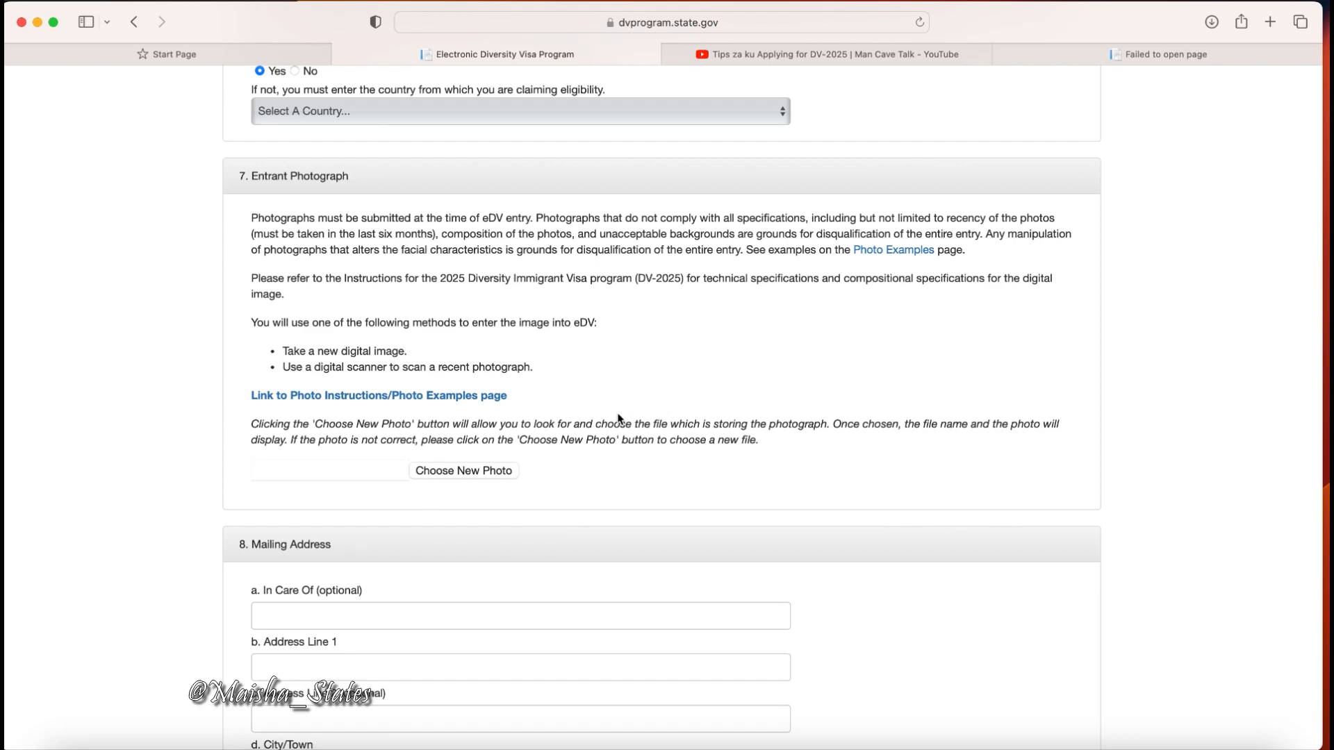
Upload 20C0064_01.jpg.download from Downloads as the entrant photograph.
left_click(481, 476)
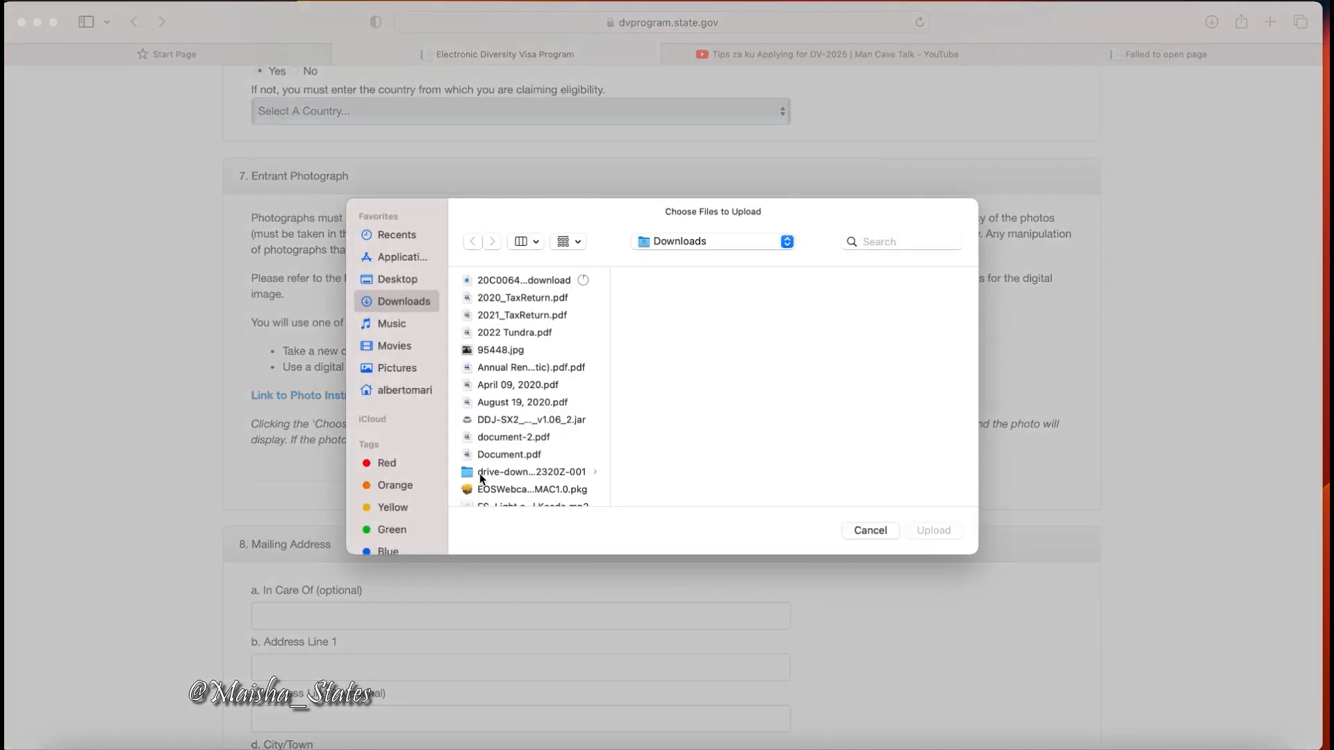
left_click(501, 279)
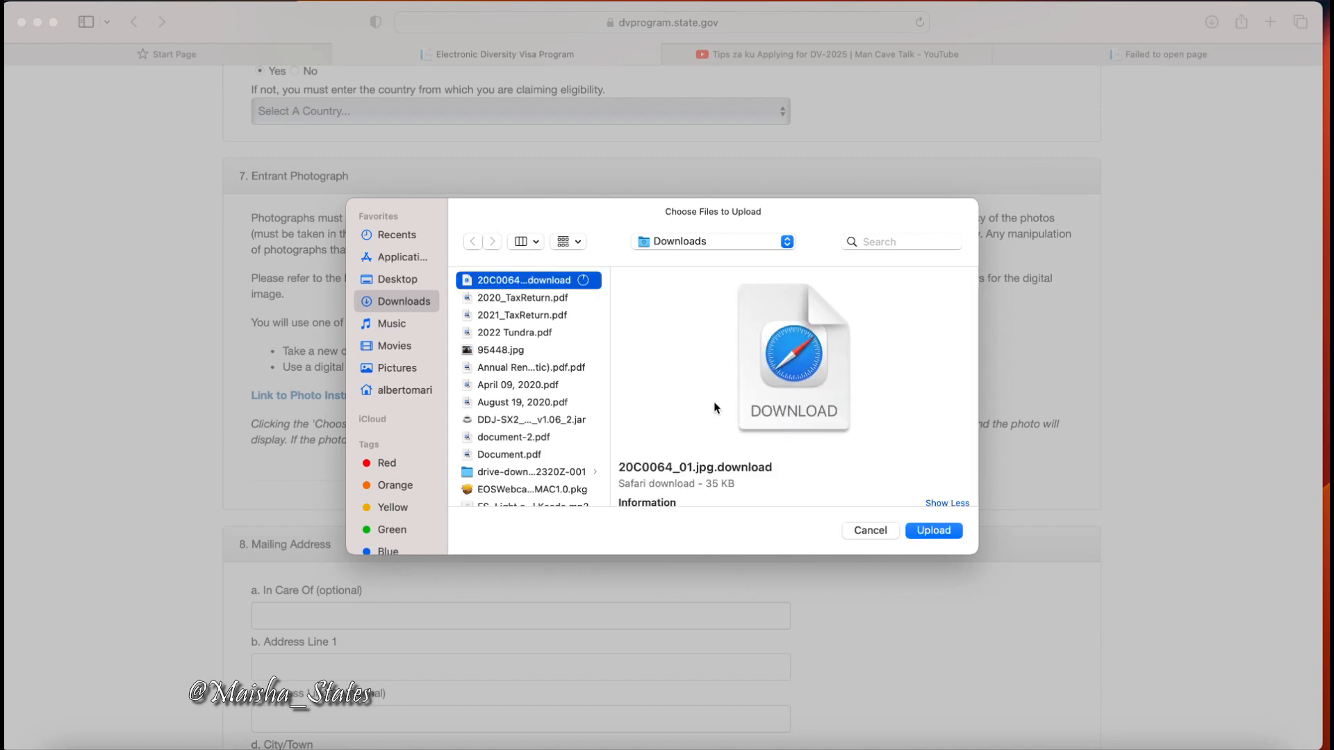
left_click(934, 531)
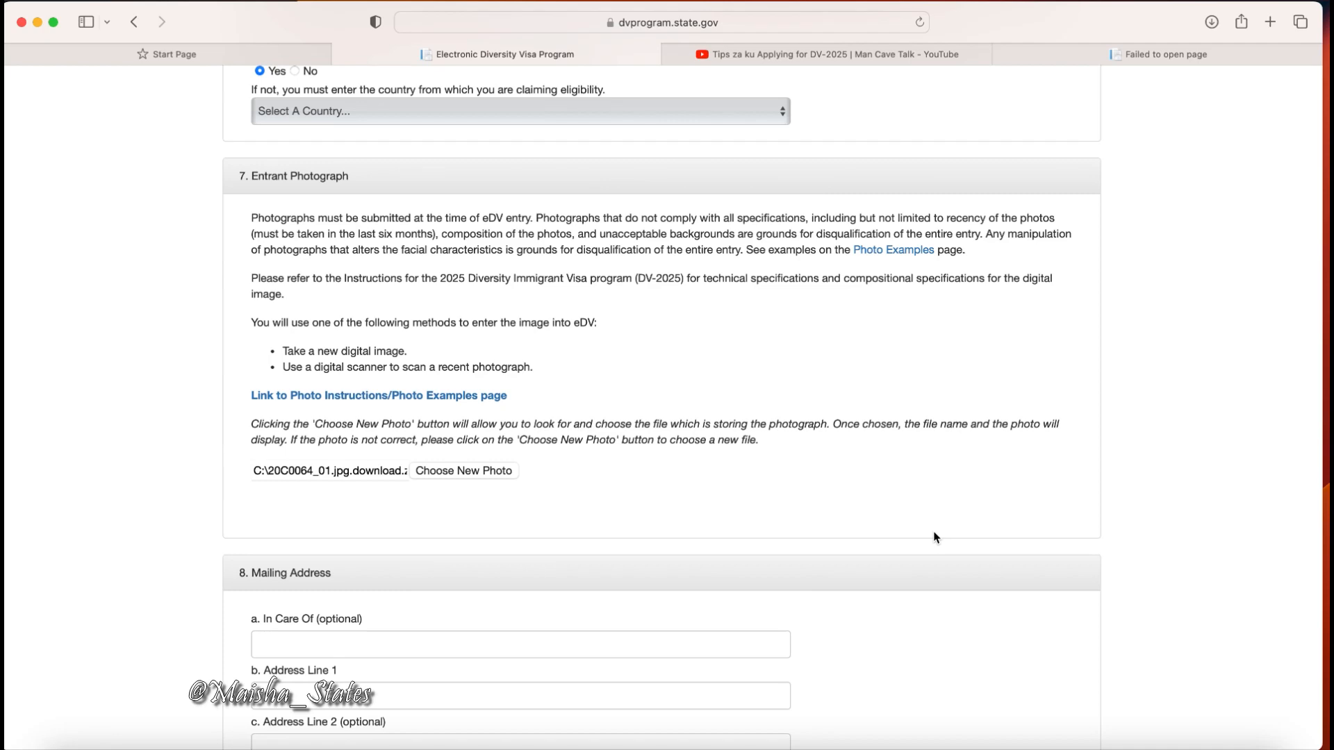
scroll(936, 537, "down", 5)
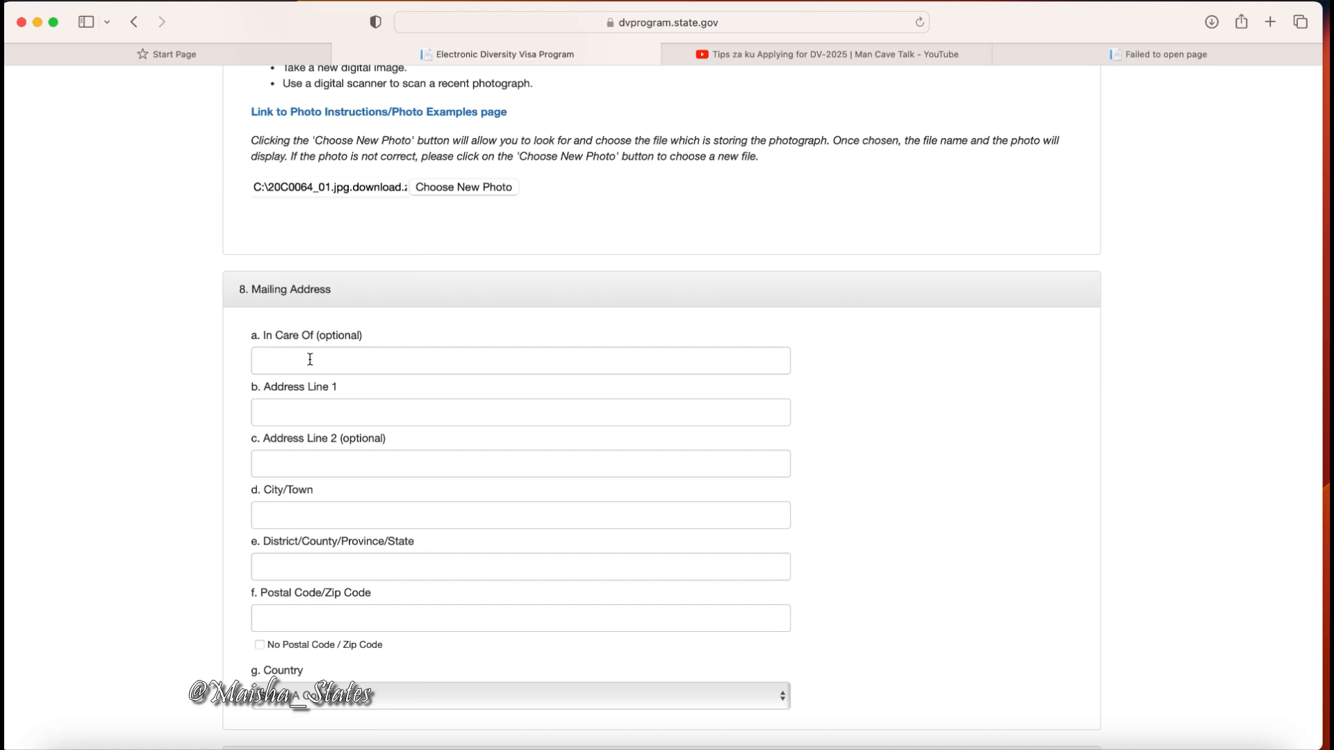
Enter the mailing street address and apartment line, correcting the apartment number typo.
left_click(279, 417)
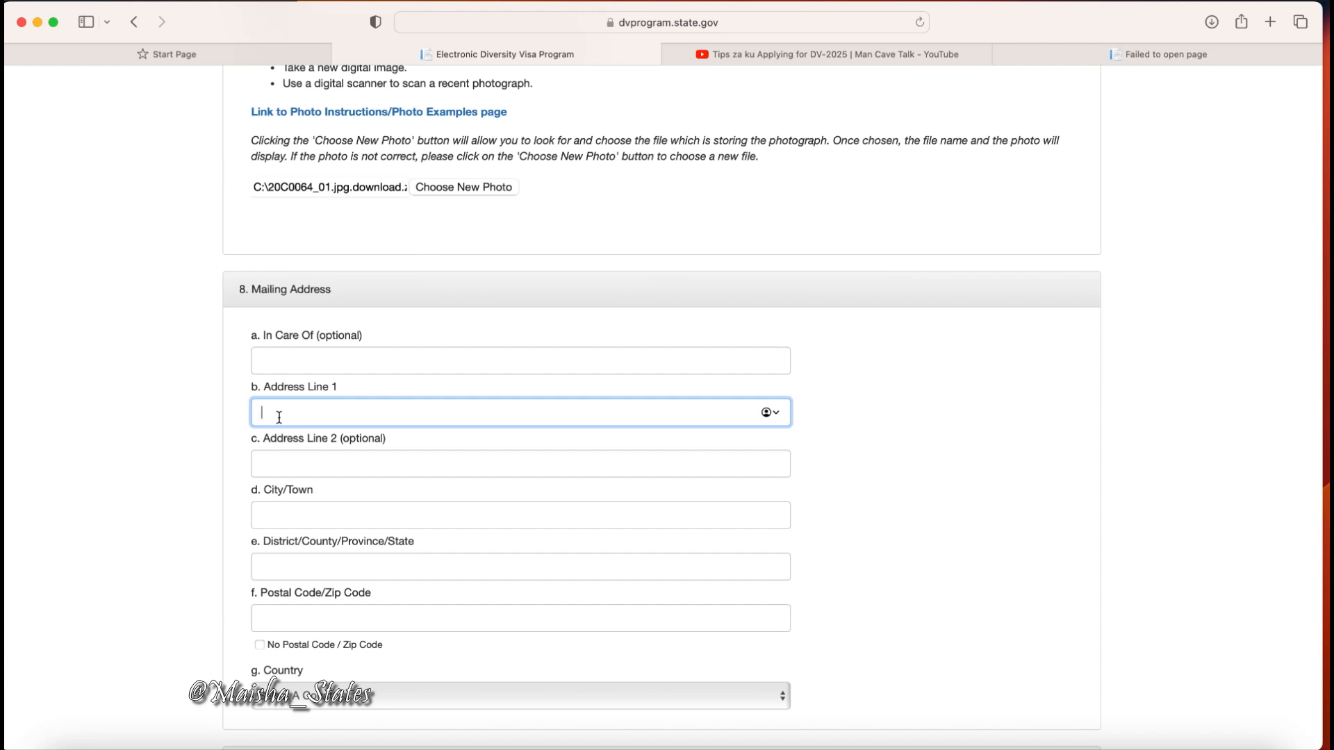
left_click(278, 468)
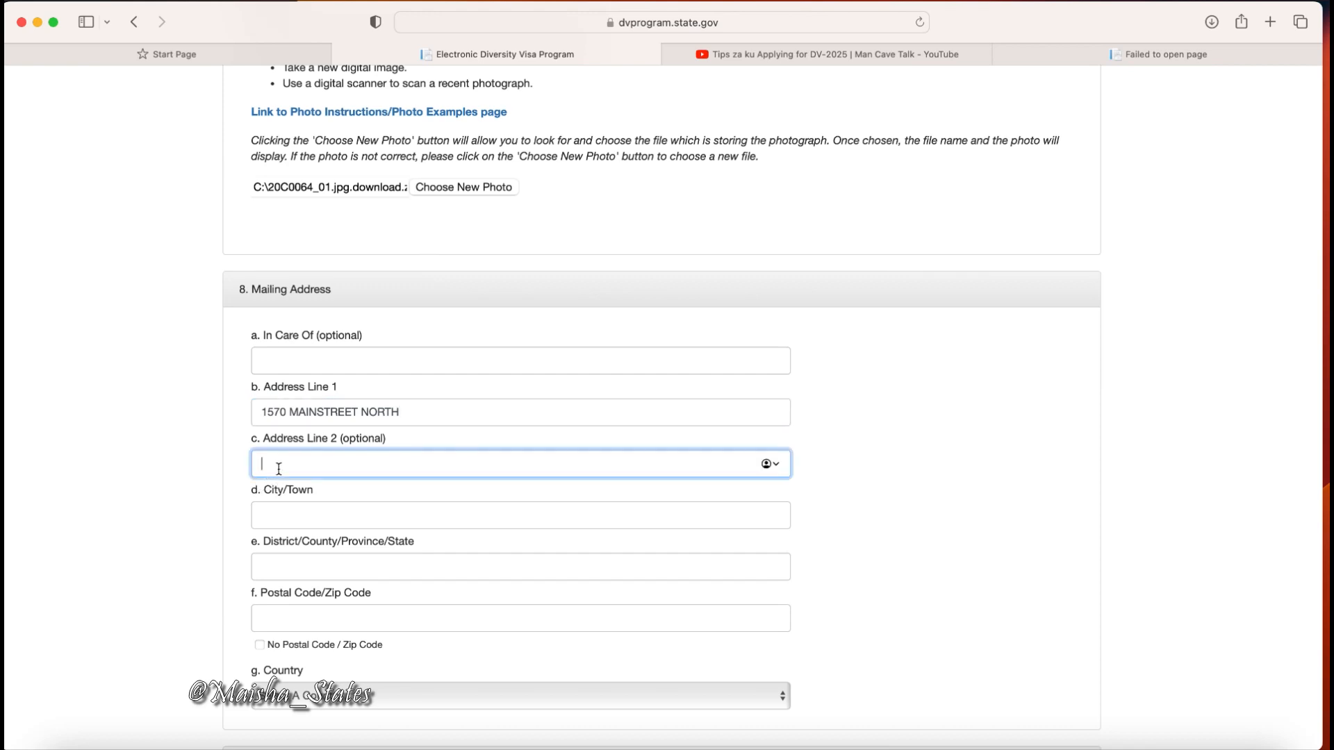
type("APT ")
type("2002")
key("BackSpace")
key("BackSpace")
type("2")
Fill in the mailing address city, state and postal code.
left_click(281, 518)
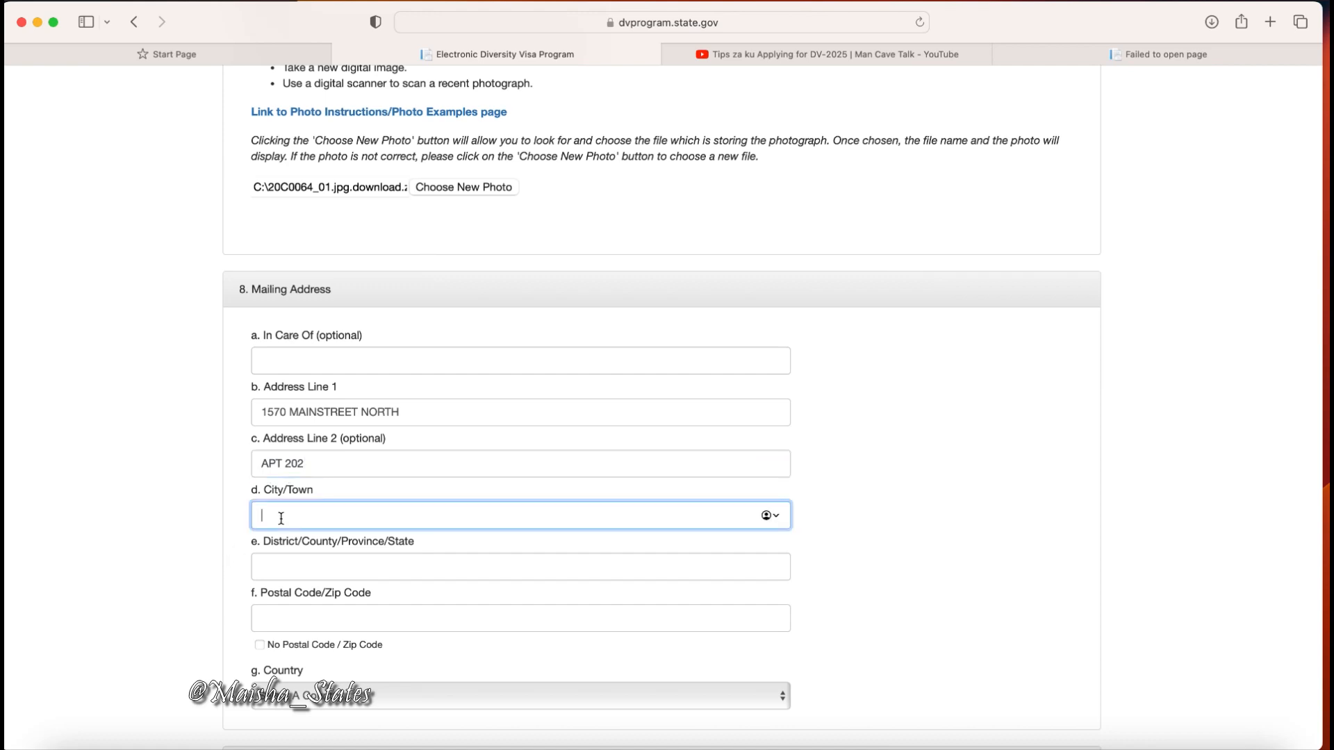
type("HOPKINS")
left_click(314, 574)
type("MINN")
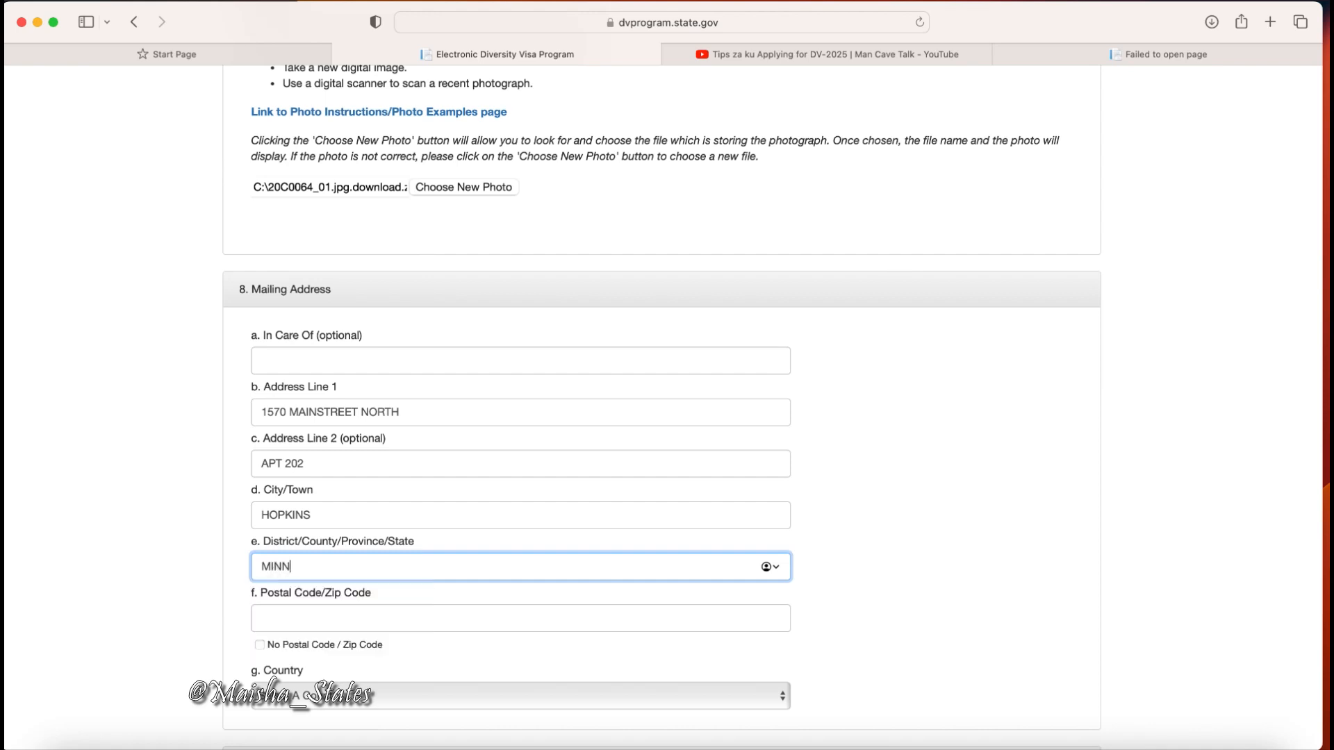
type("ESOTA")
left_click(293, 619)
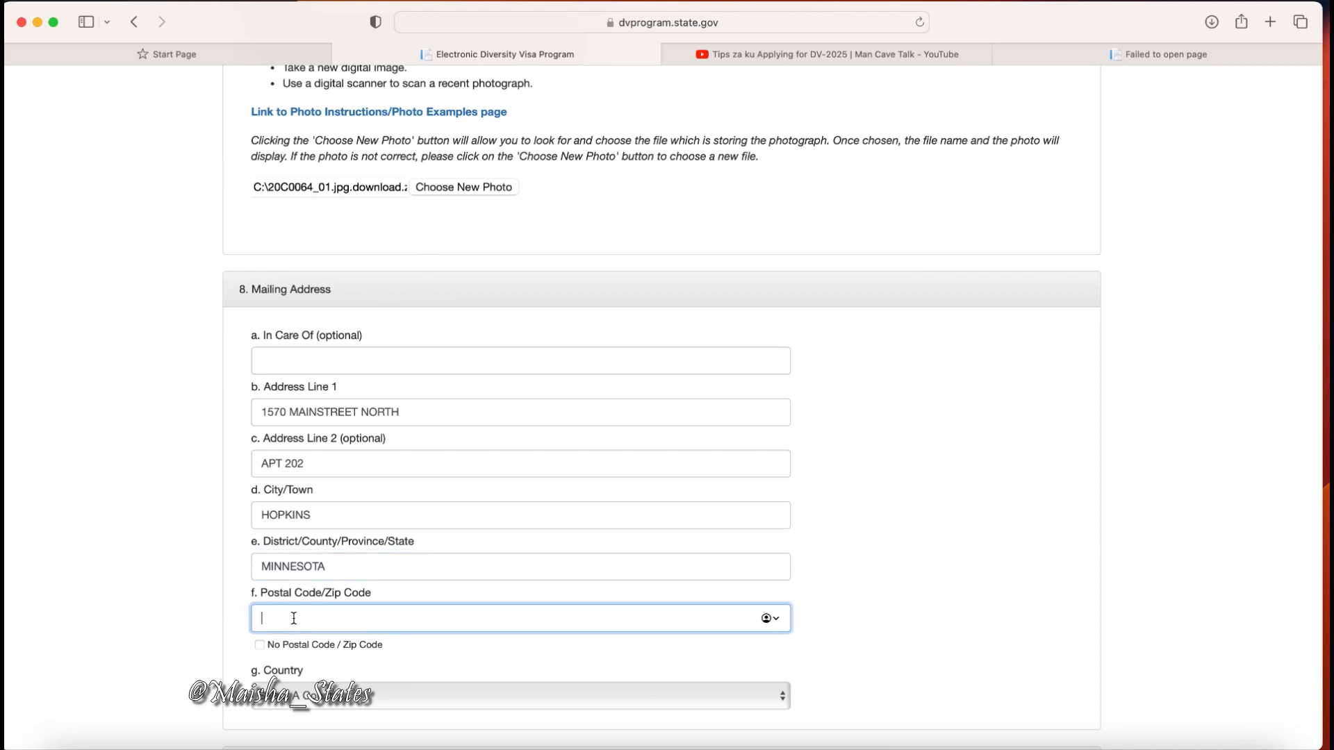
type("55343")
scroll(889, 608, "down", 3)
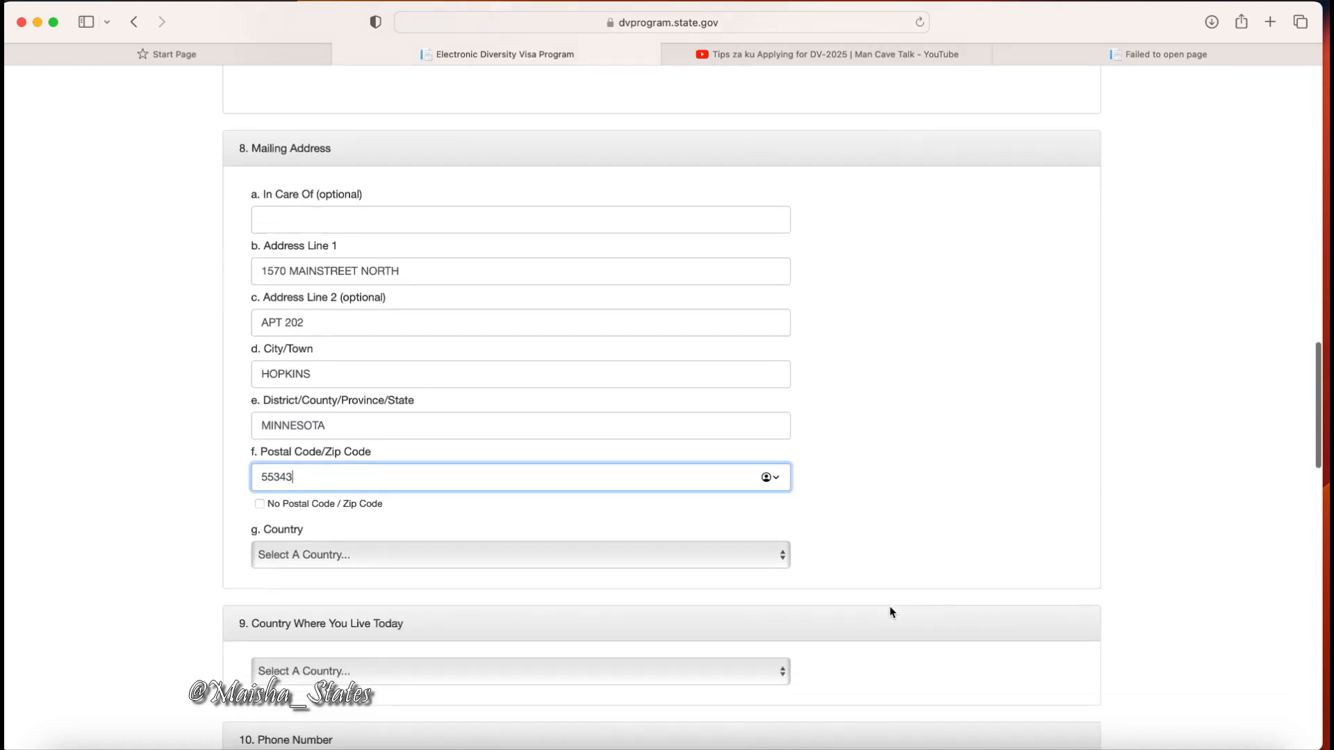
scroll(889, 612, "down", 1)
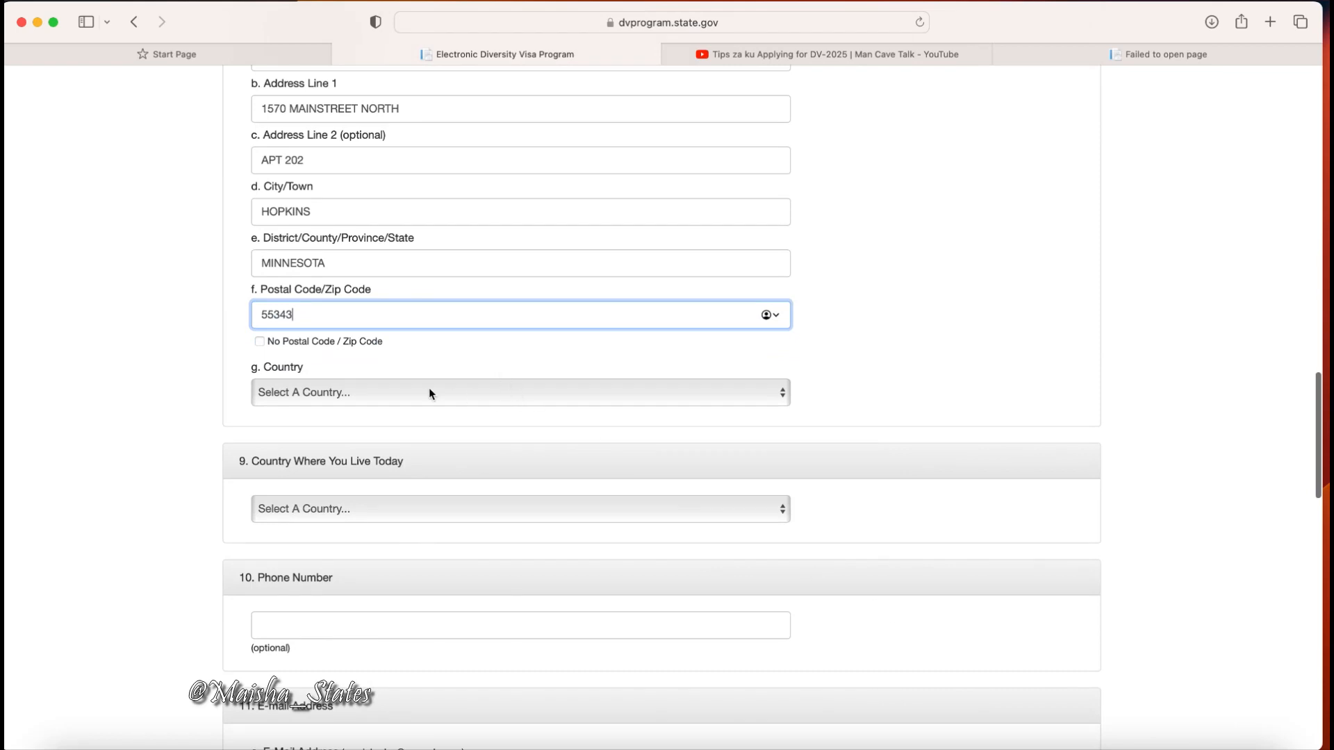
left_click(779, 393)
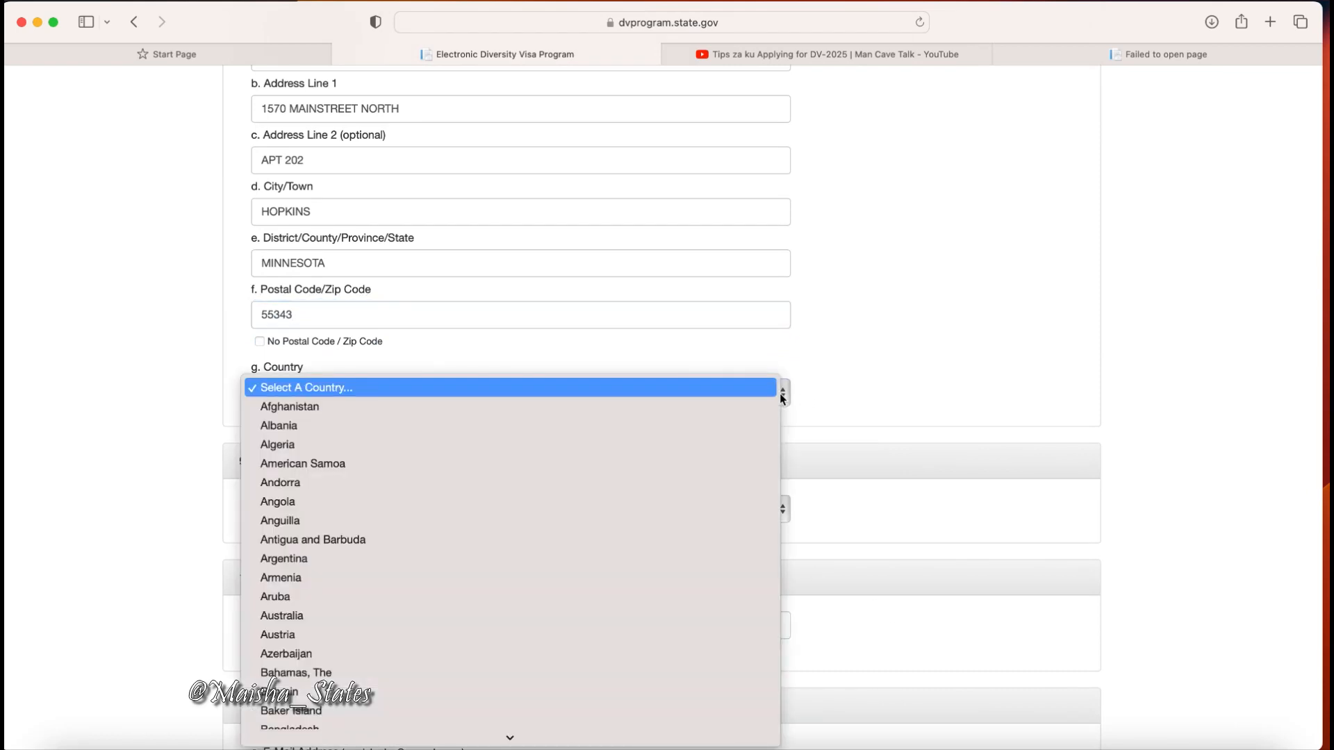
type("un")
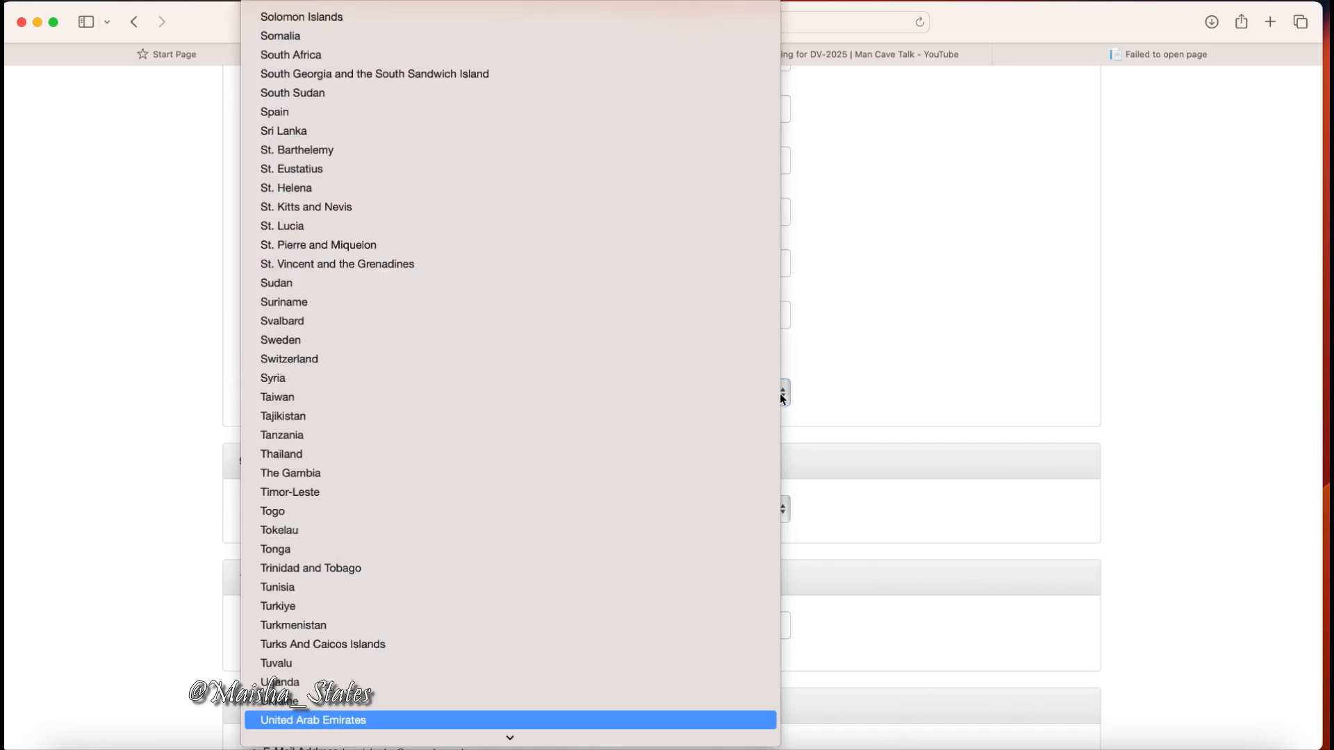
scroll(780, 393, "down", 5)
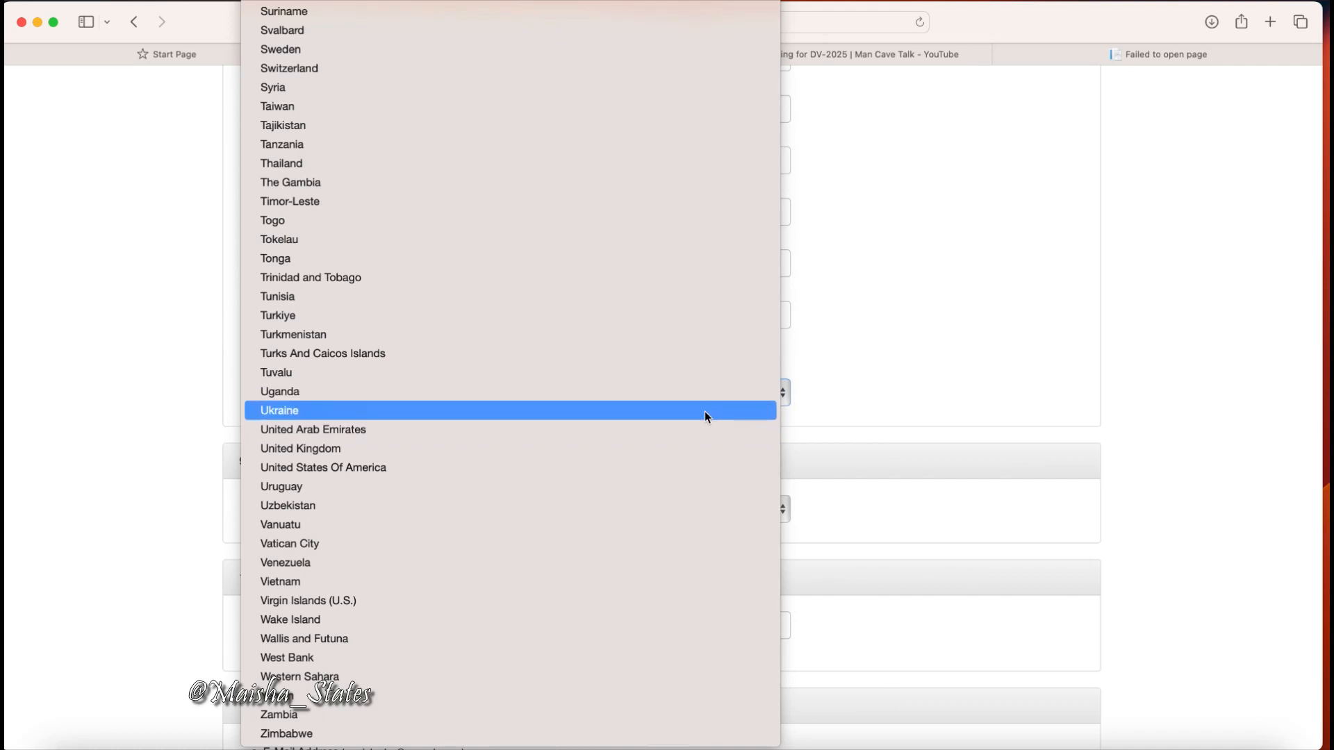
left_click(313, 468)
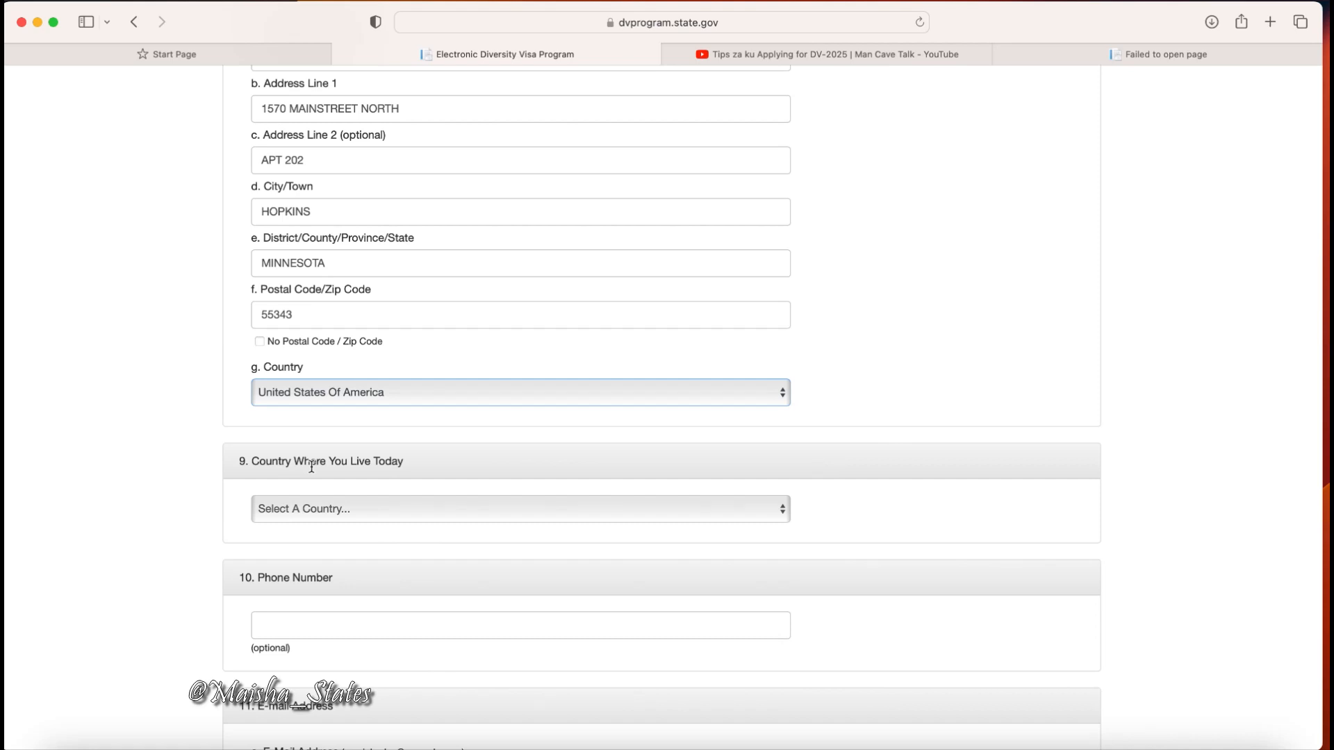
scroll(311, 467, "up", 5)
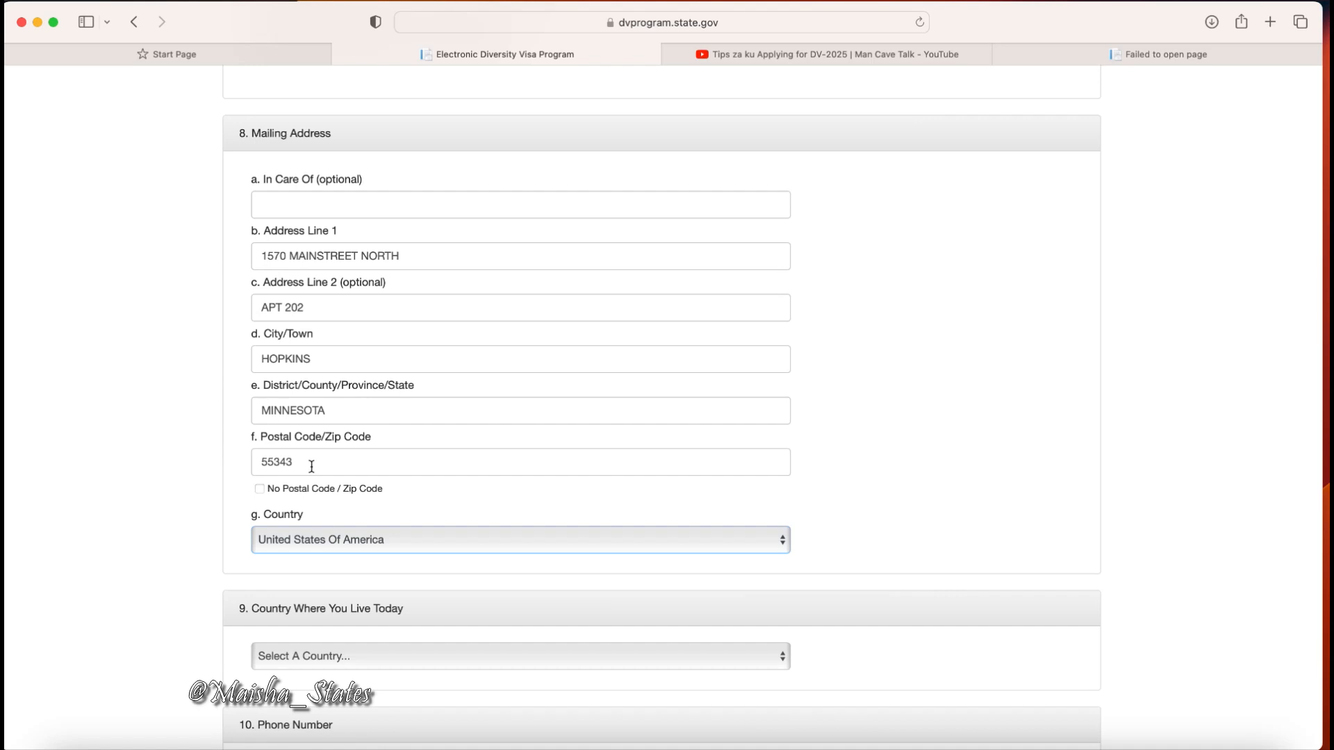
Replace the first street line with the Kenyan street and start clearing Address Line 2.
left_click(479, 260)
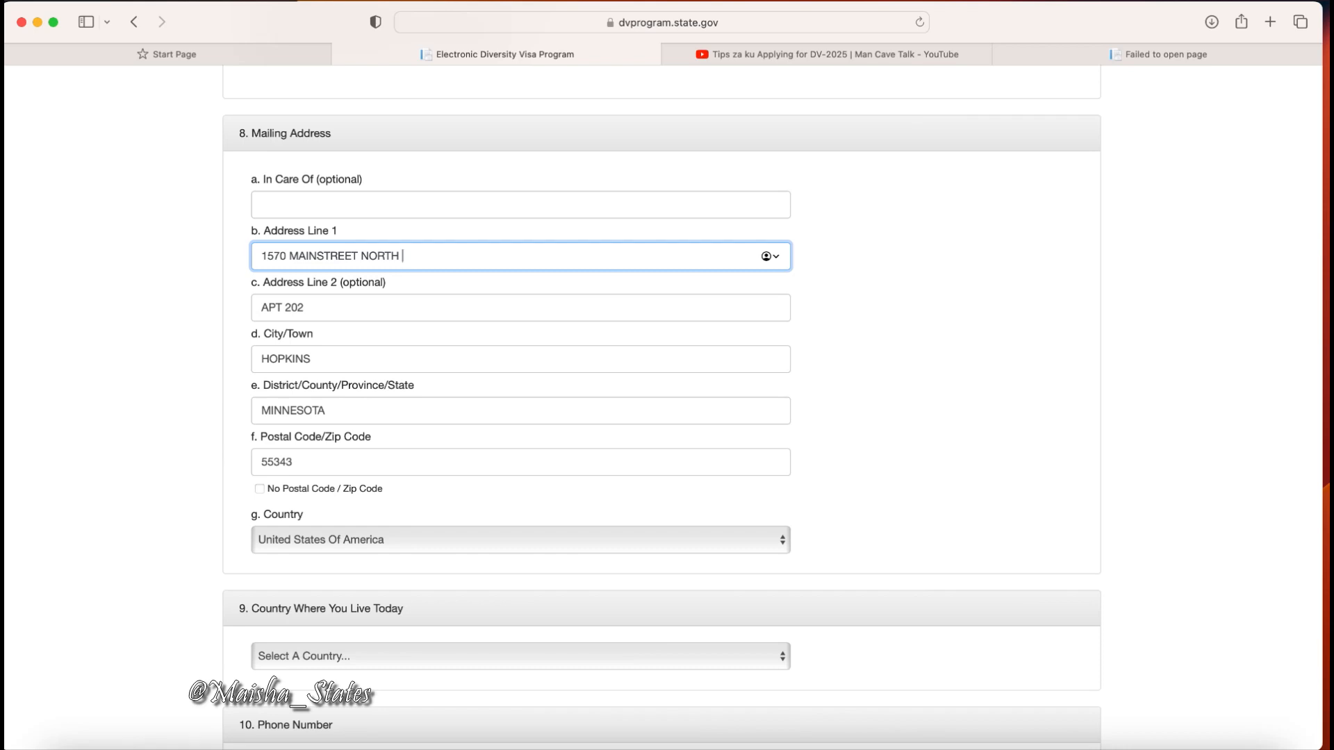
key("BackSpace")
key("BackSpace")
key("BackSpace")
key("BackSpace")
key("BackSpace")
key("BackSpace")
key("BackSpace")
key("BackSpace")
key("BackSpace")
key("BackSpace")
key("BackSpace")
key("BackSpace")
key("BackSpace")
key("BackSpace")
key("BackSpace")
key("BackSpace")
key("BackSpace")
key("BackSpace")
key("BackSpace")
key("BackSpace")
key("BackSpace")
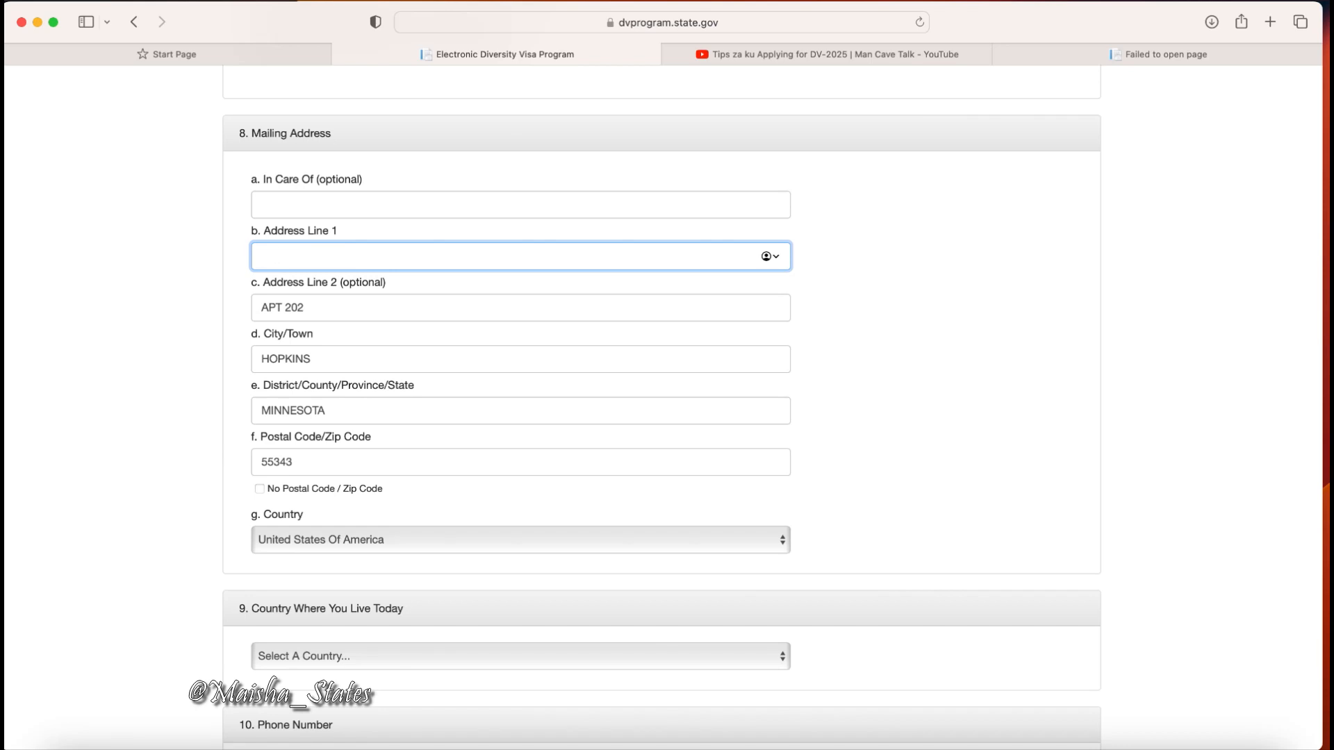
type("MOI AVENUE")
left_click(404, 321)
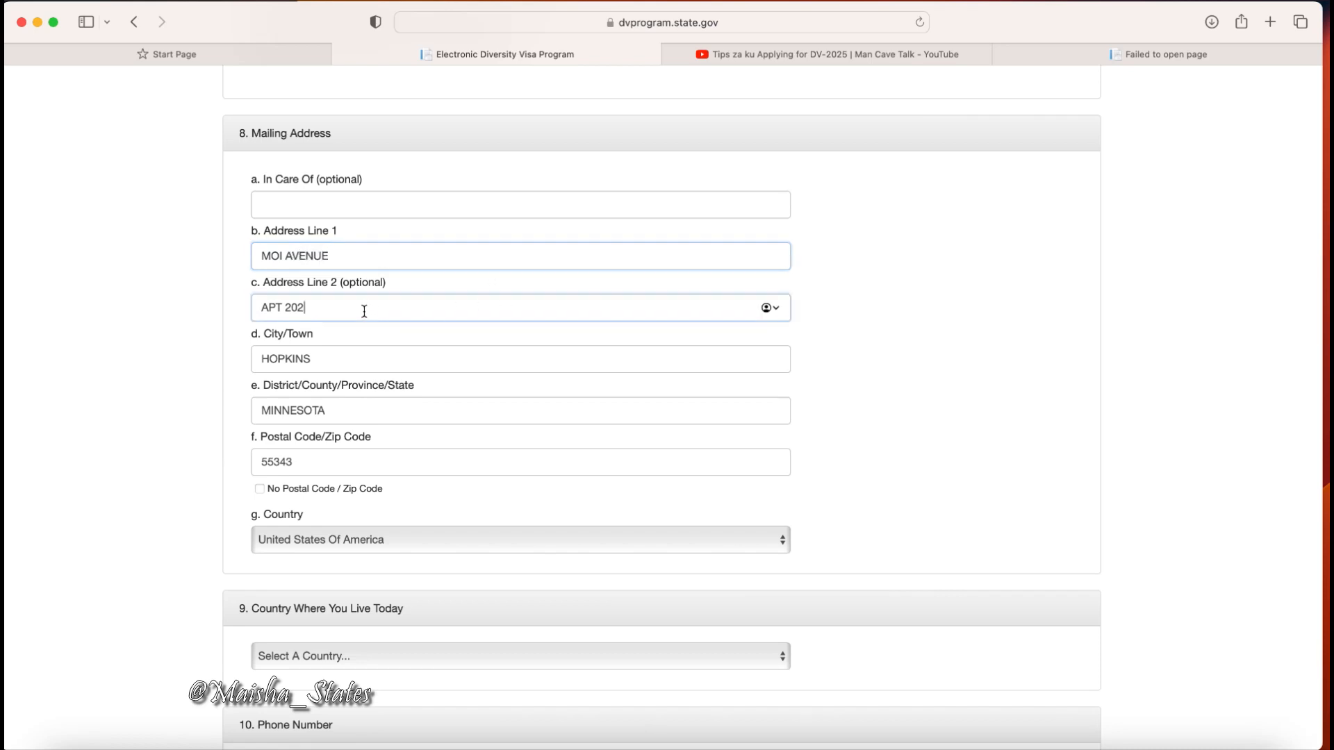
key("BackSpace")
key("BackSpace")
key("BackSpace")
key("BackSpace")
Replace the city, district and postal code with the new Kenyan values.
key("BackSpace")
key("BackSpace")
key("BackSpace")
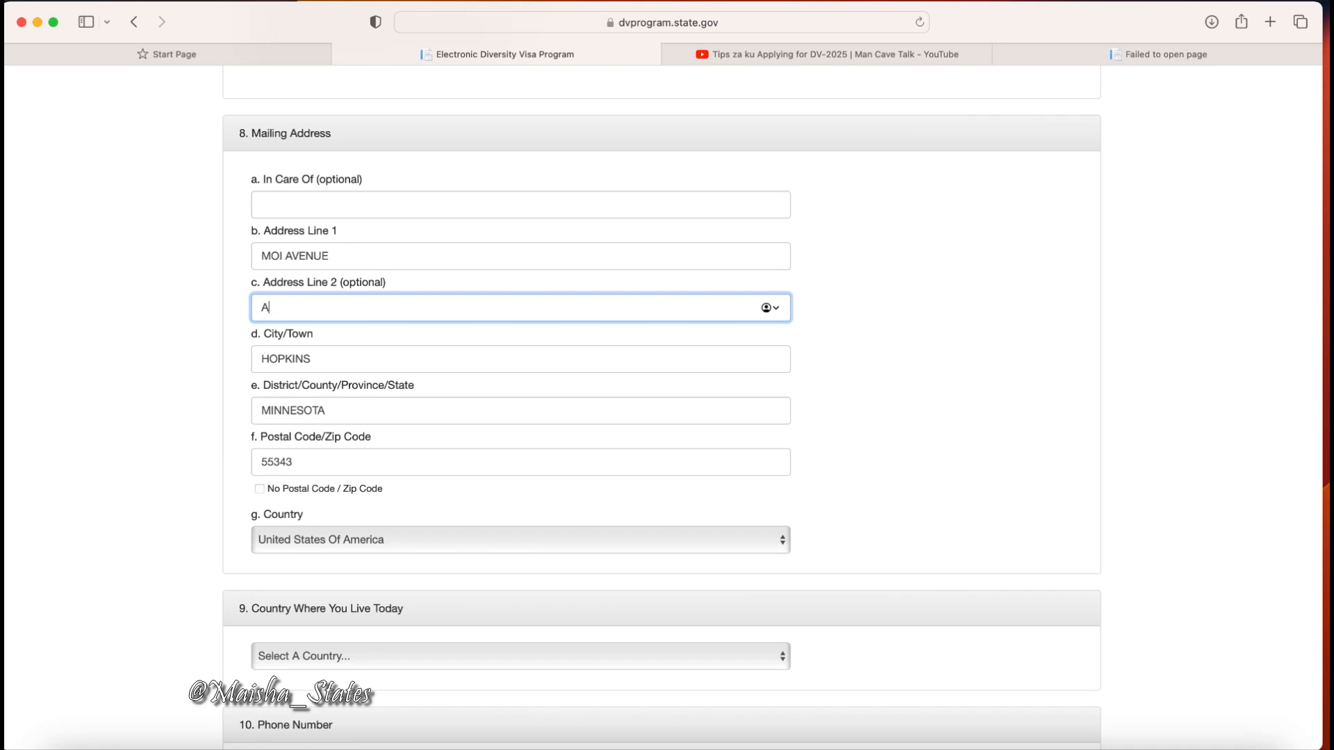
left_click(351, 360)
key("BackSpace")
key("BackSpace")
key("BackSpace")
key("BackSpace")
key("BackSpace")
key("BackSpace")
key("BackSpace")
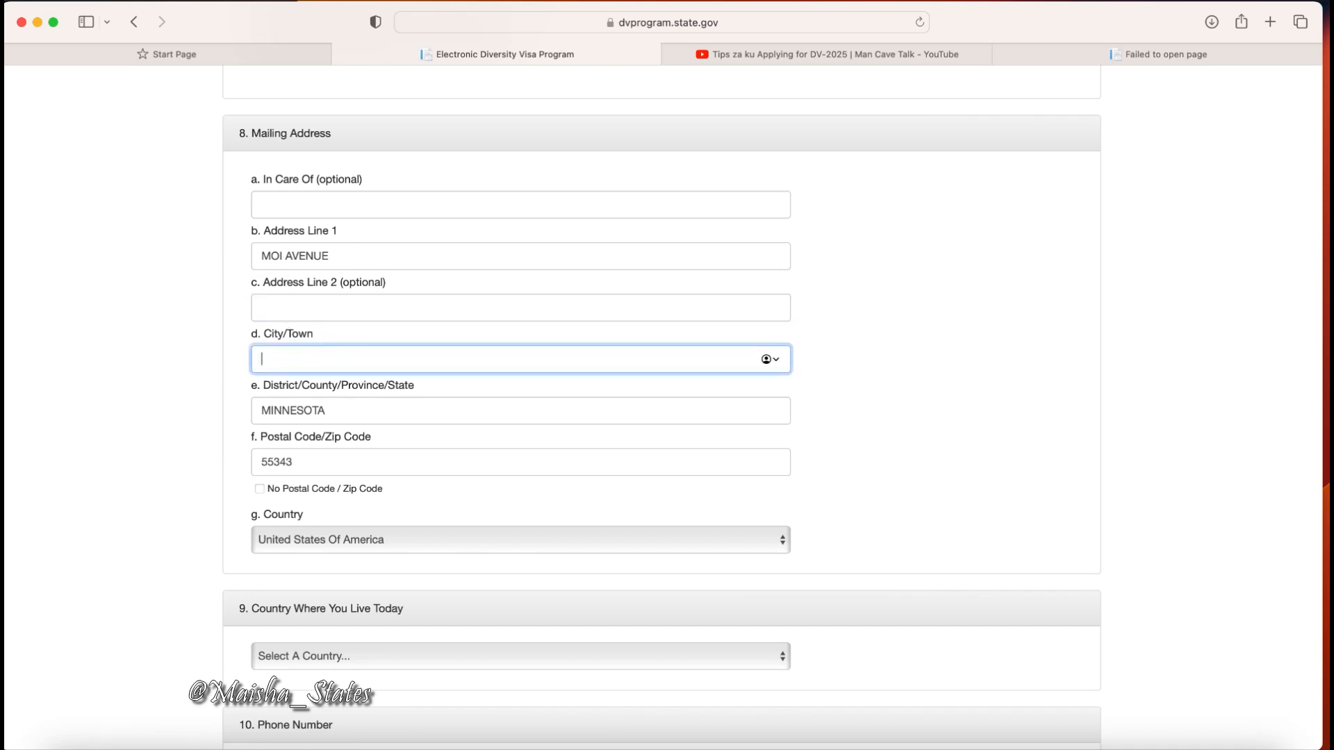
type("NAIROBI")
left_click(380, 412)
key("BackSpace")
key("BackSpace")
key("BackSpace")
key("BackSpace")
key("BackSpace")
key("BackSpace")
key("BackSpace")
key("BackSpace")
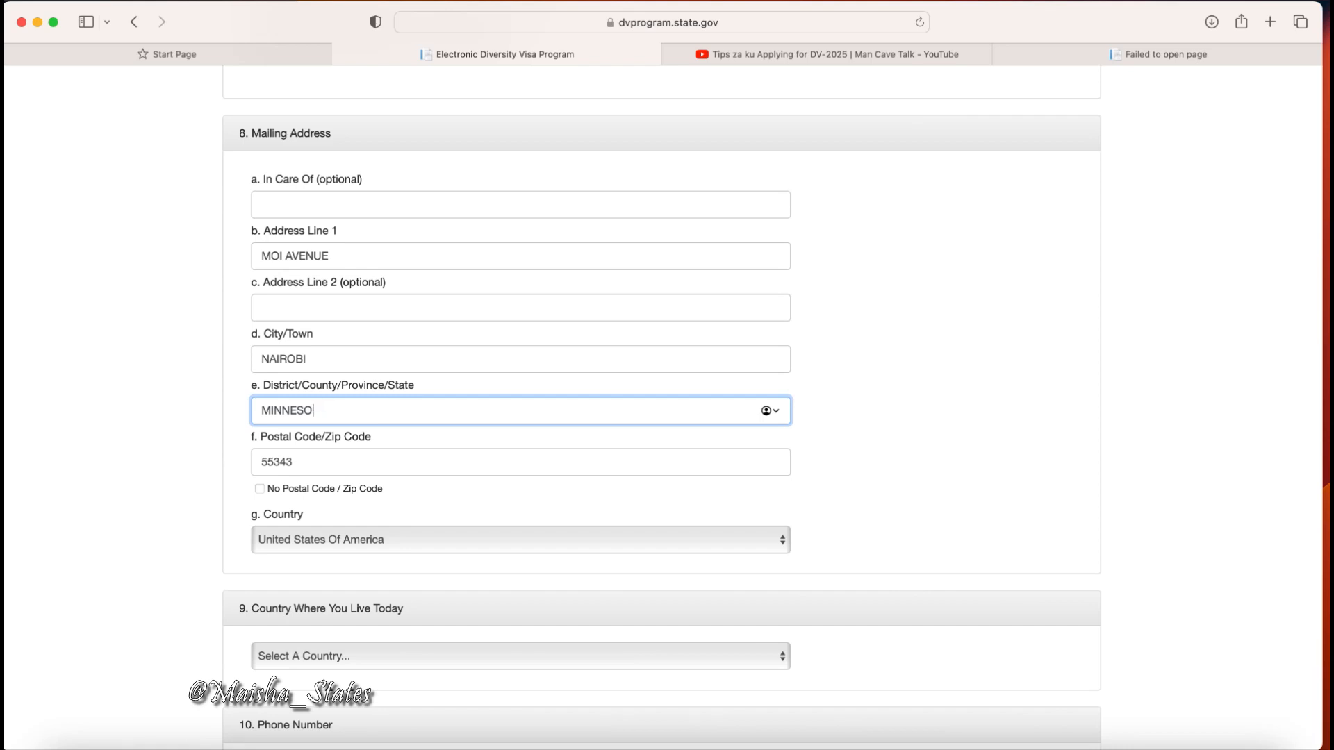
key("BackSpace")
type("KENYA")
left_click(333, 470)
key("BackSpace")
key("BackSpace")
key("BackSpace")
key("BackSpace")
key("BackSpace")
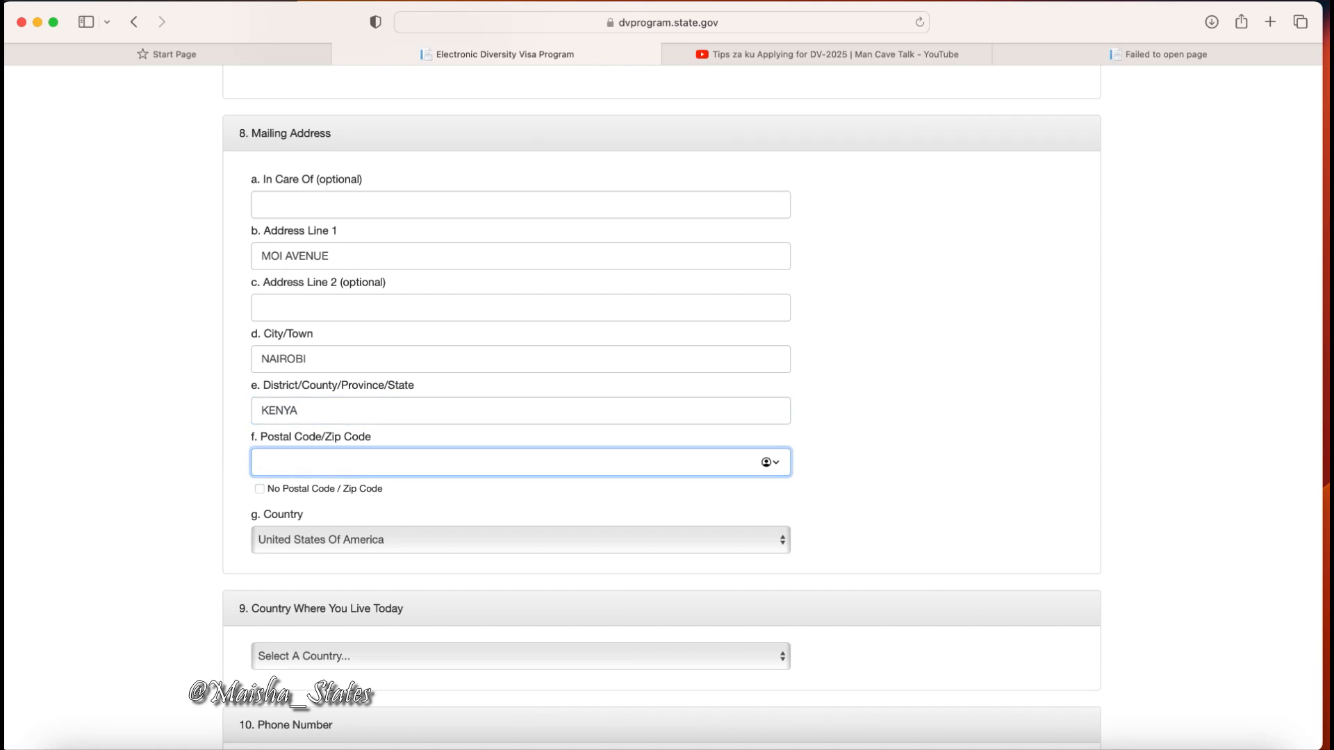
type("4023 00100")
Choose Kenya as both the mailing address country and the country where you live today.
left_click(421, 545)
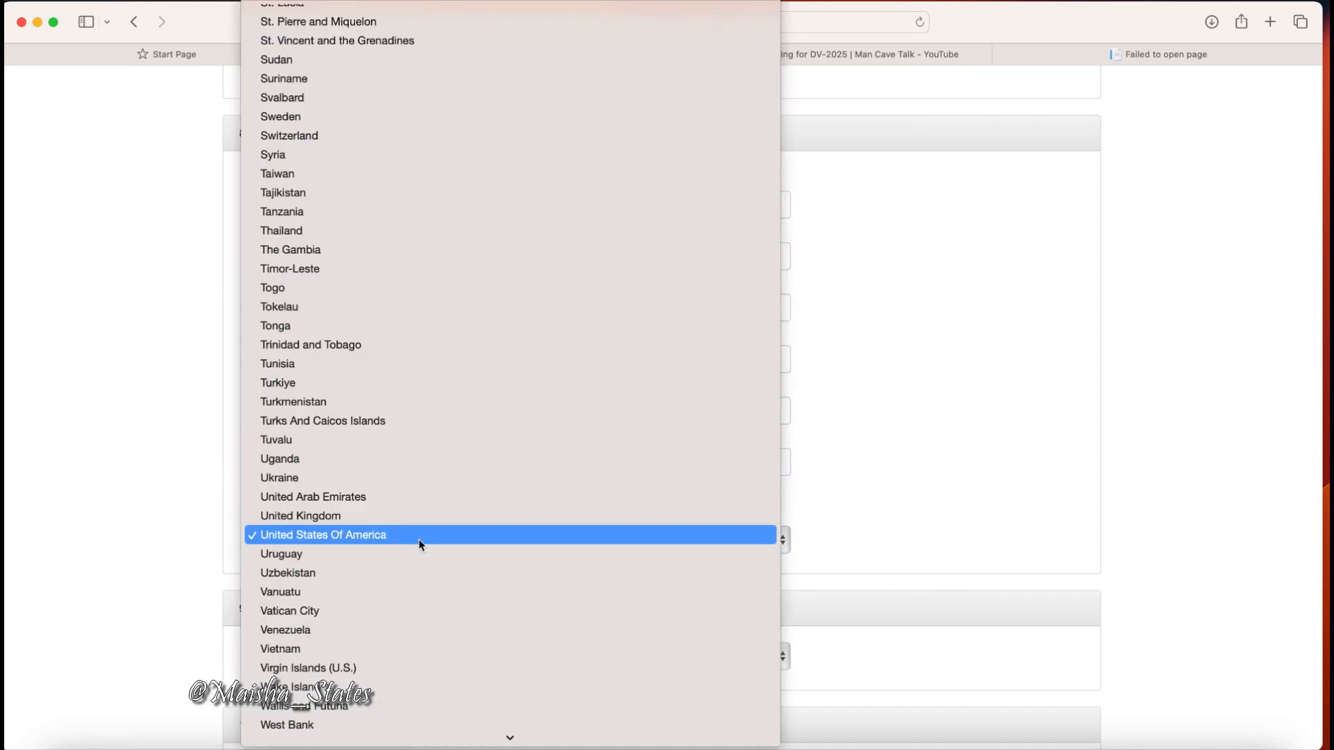
type("ke")
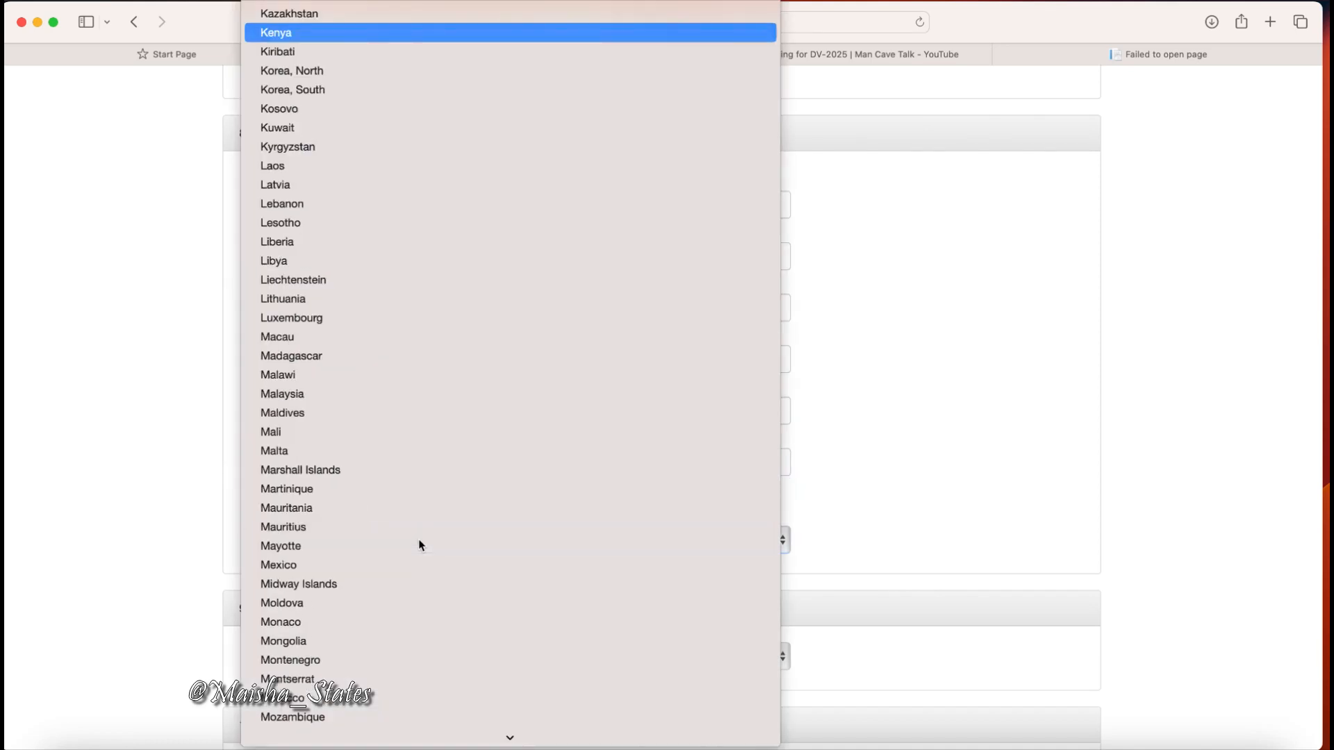
key("Return")
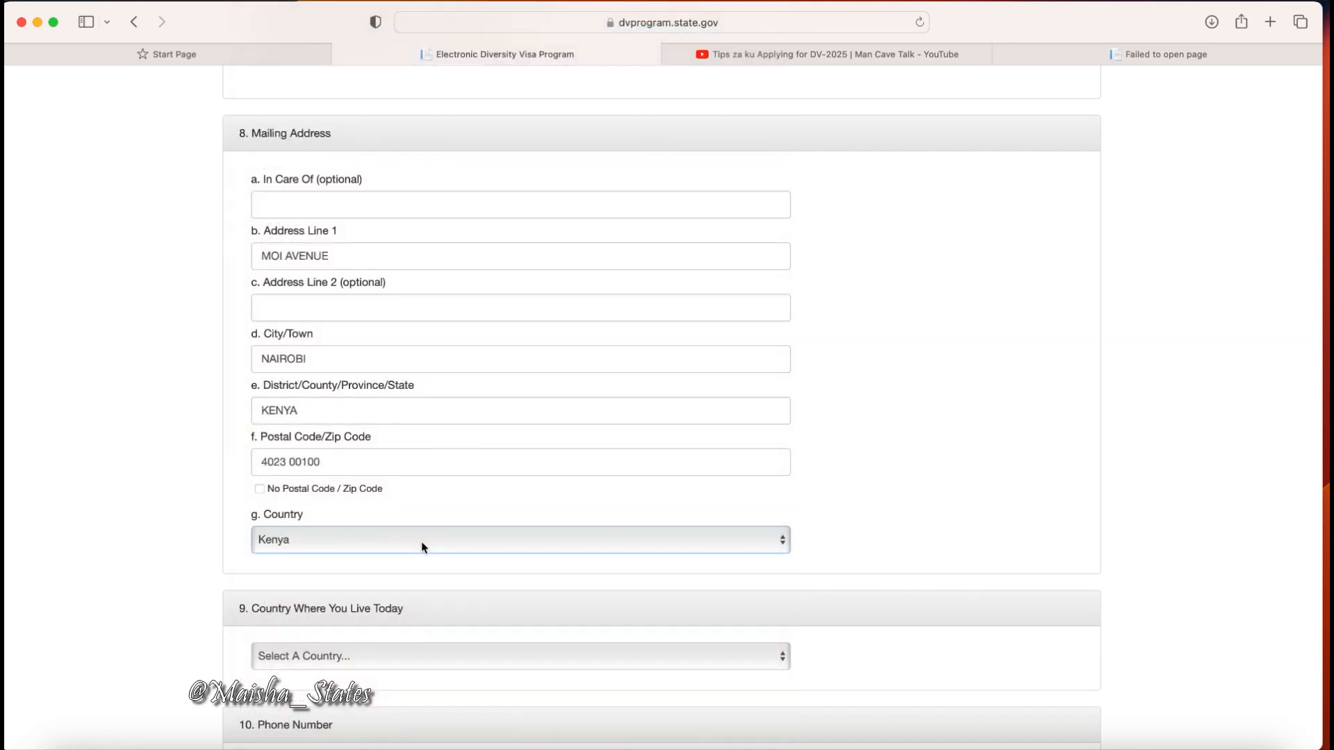
scroll(421, 540, "down", 3)
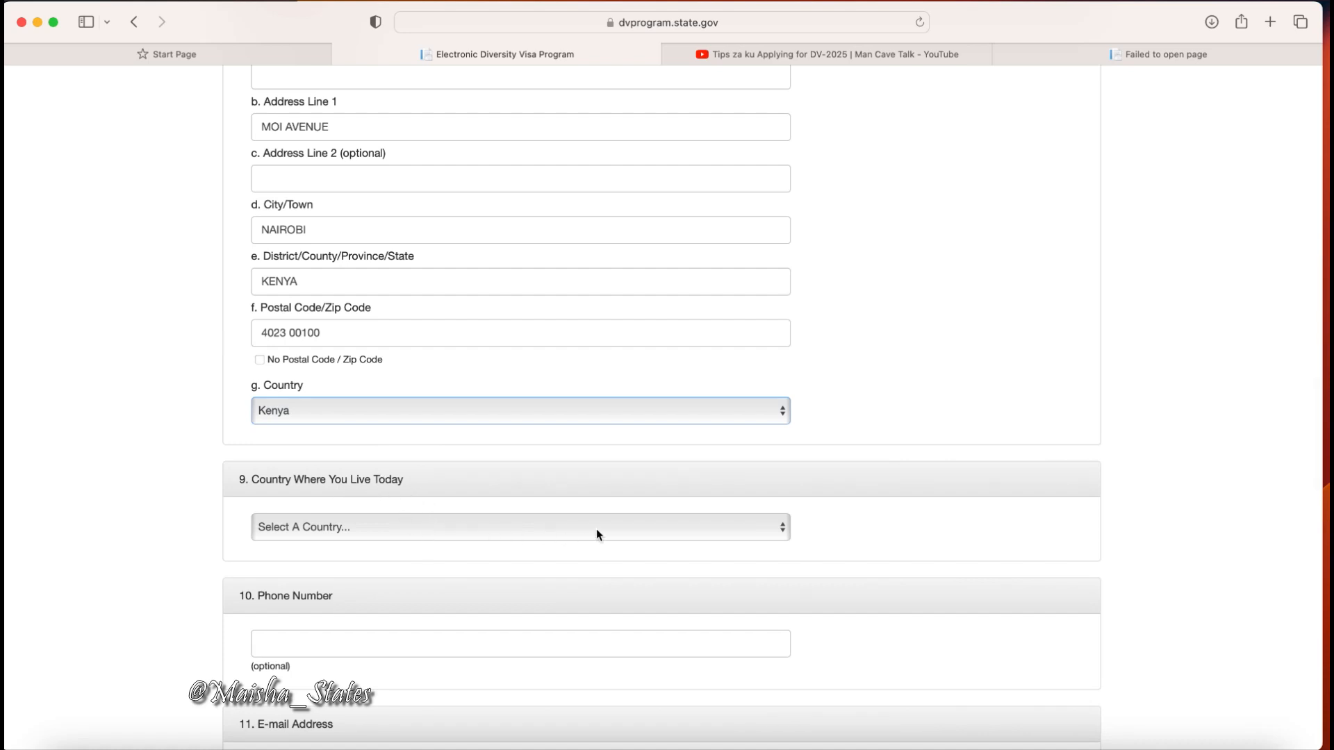
left_click(782, 530)
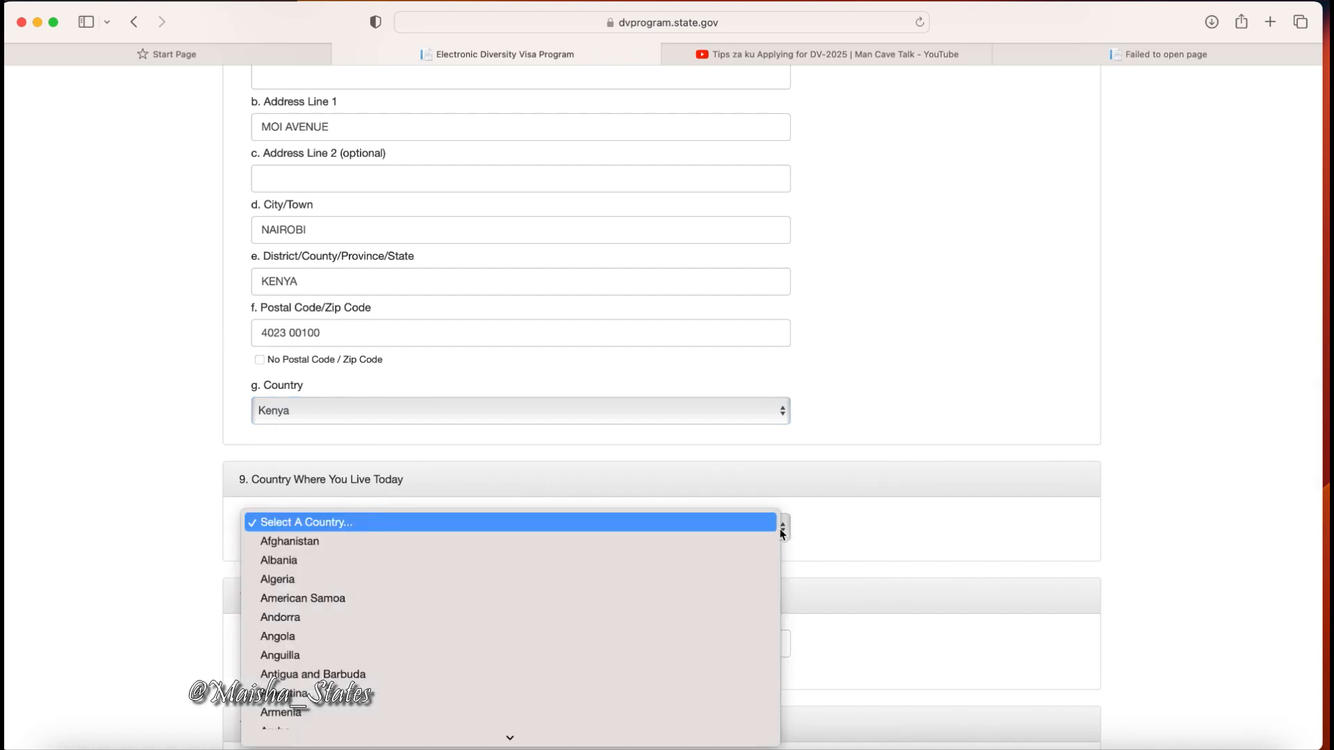
type("kenya")
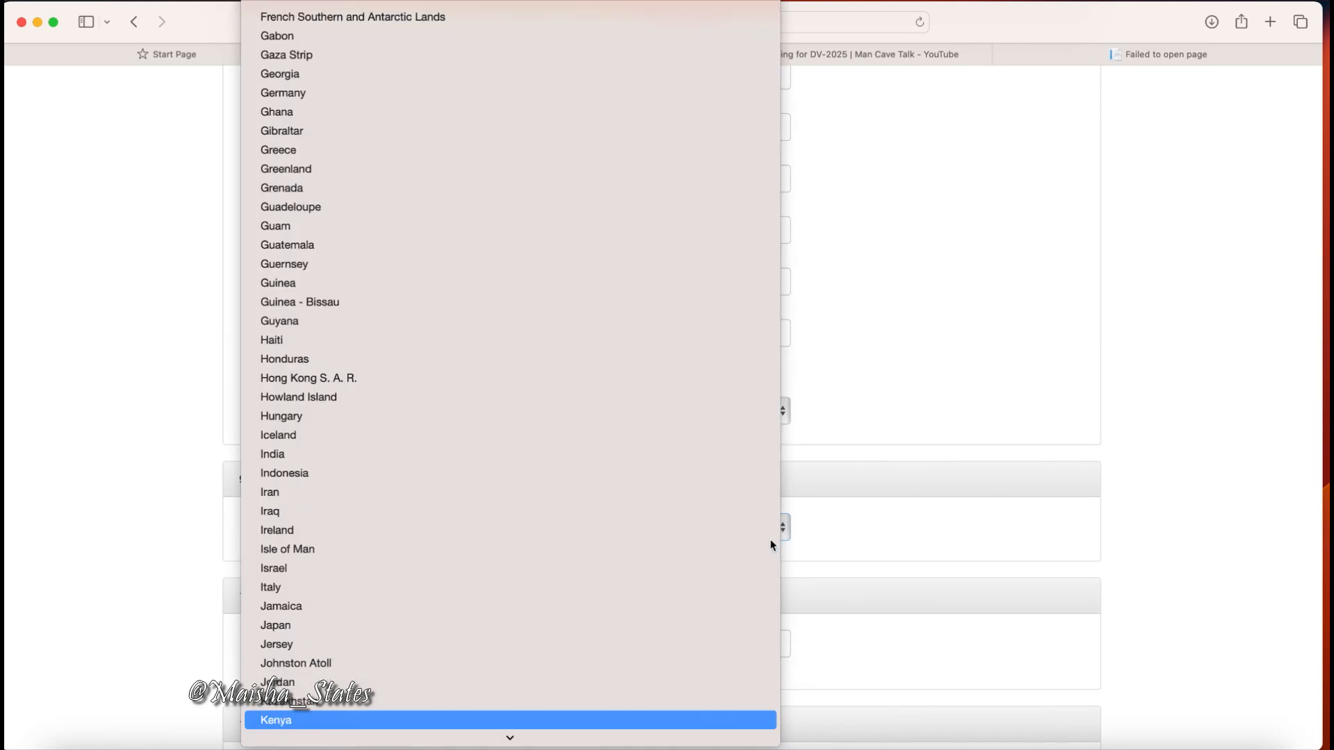
scroll(625, 660, "down", 3)
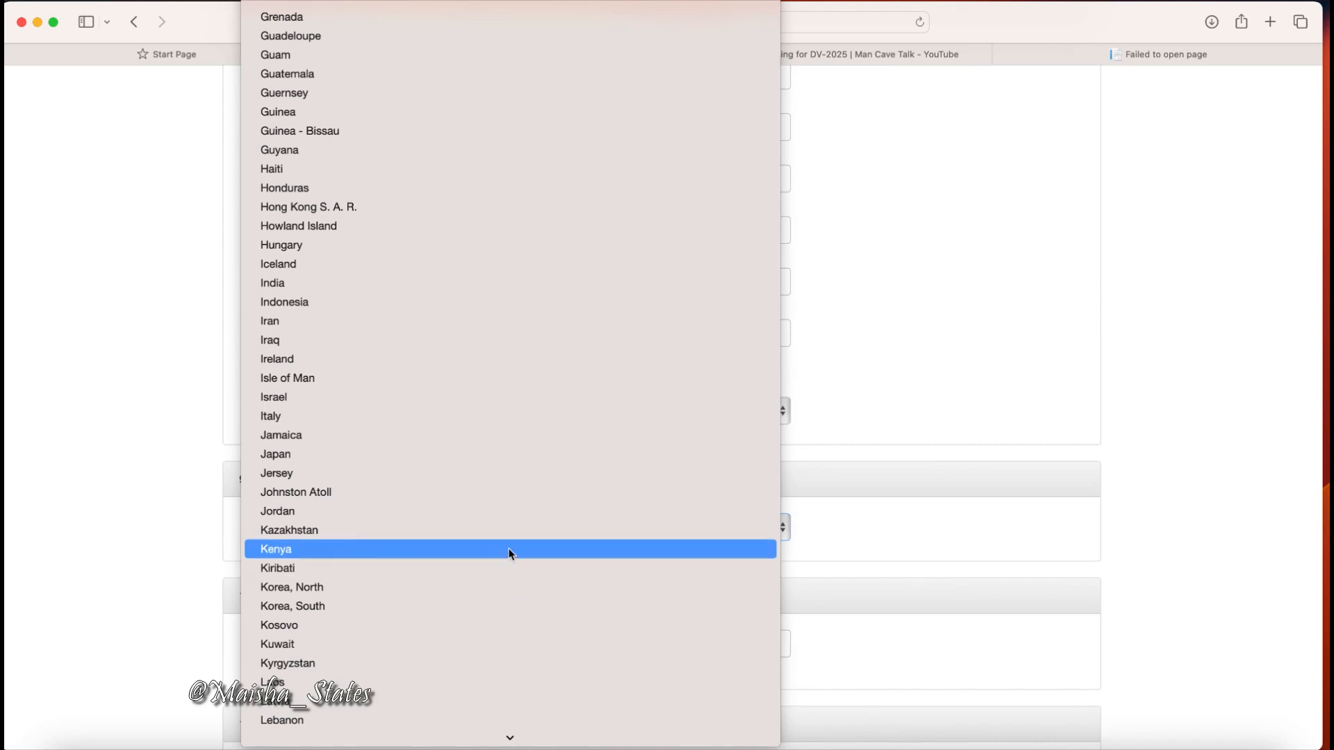
left_click(509, 548)
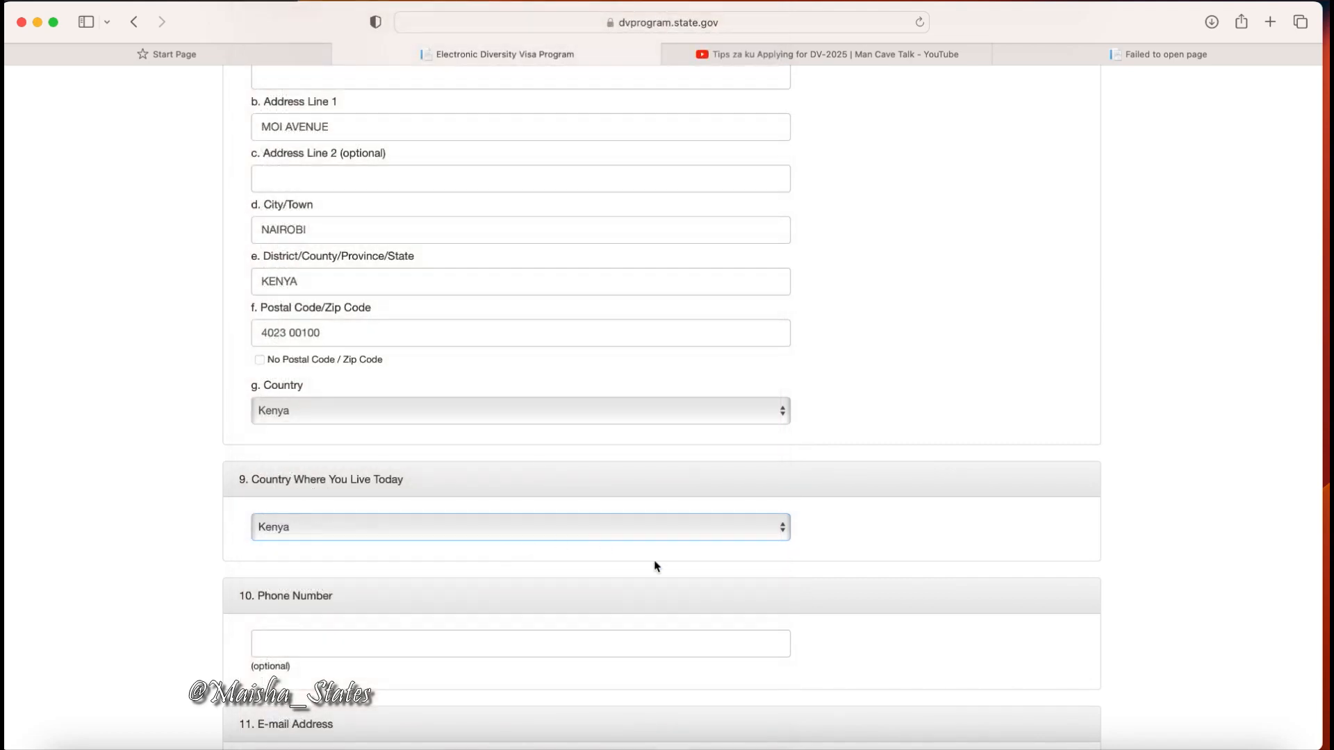
scroll(744, 614, "down", 6)
Enter the applicant's phone number in the optional Phone Number field.
left_click(339, 214)
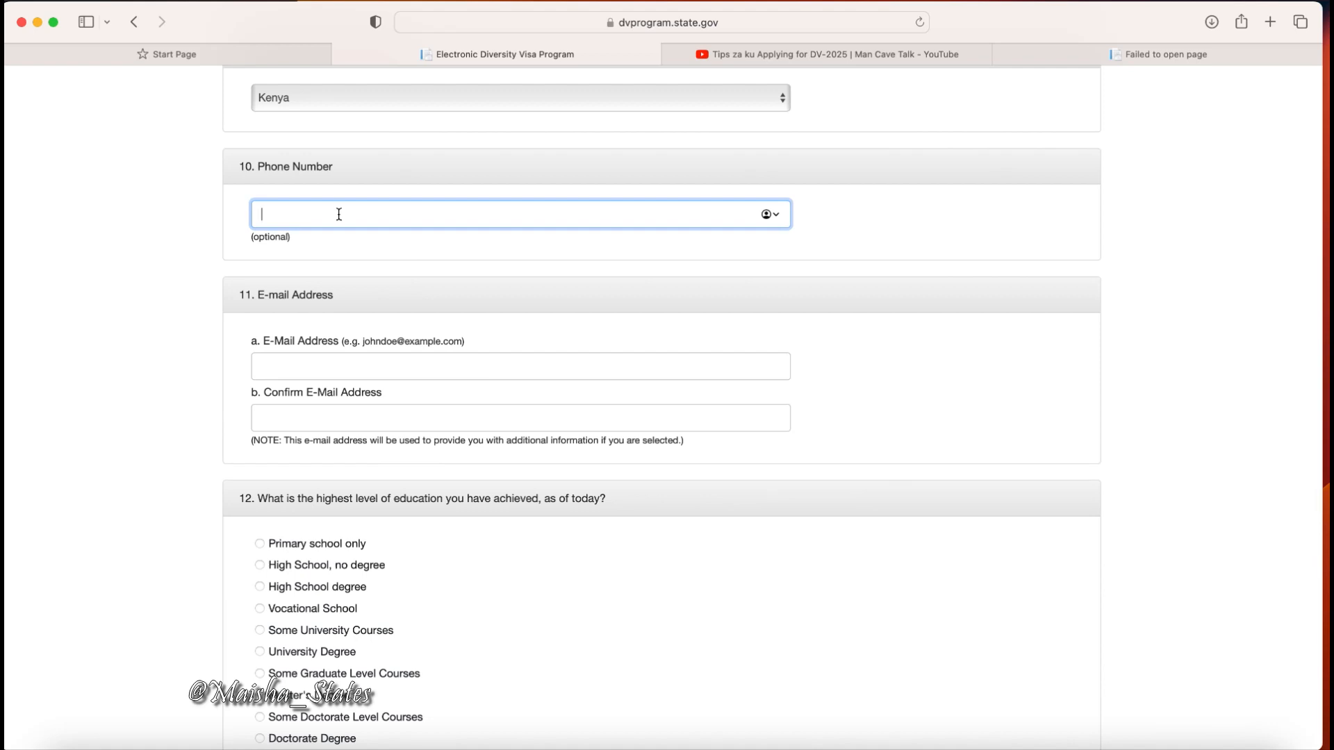
Type the applicant's e-mail address into both E-Mail Address and Confirm E-Mail Address.
left_click(306, 367)
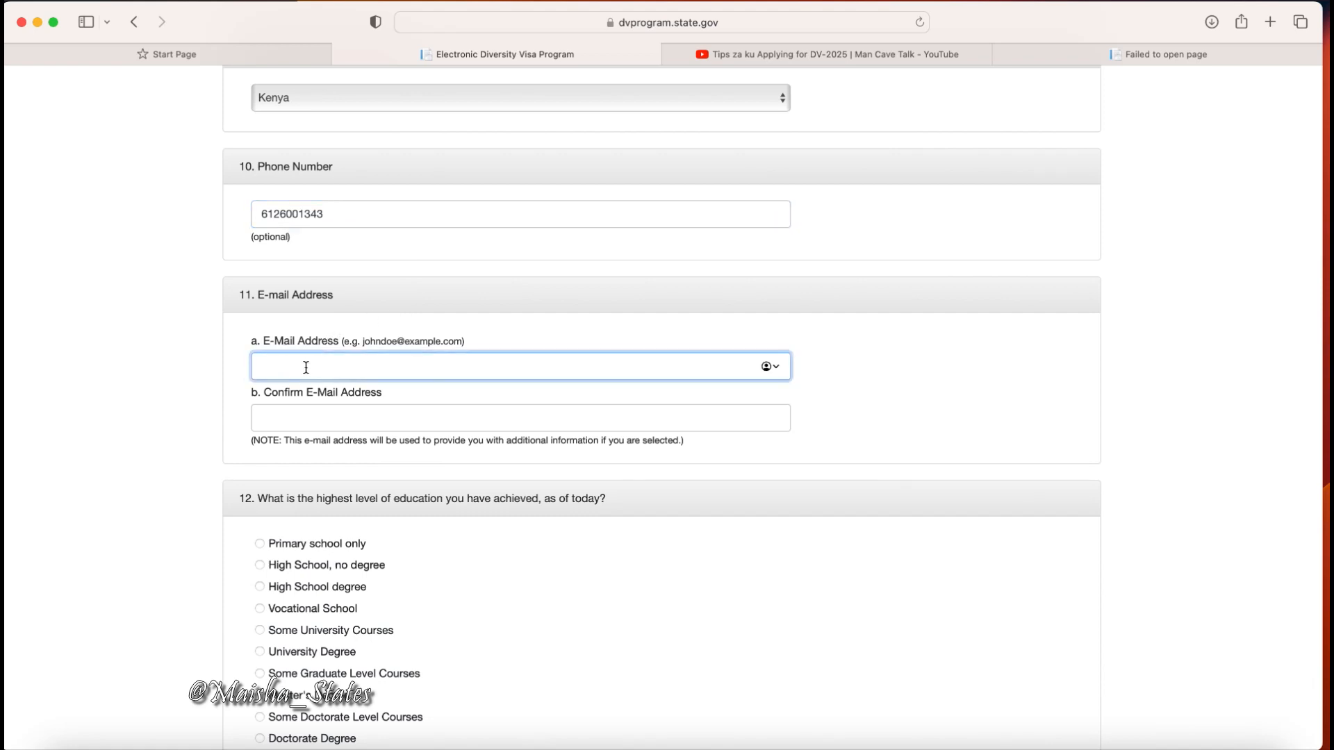
left_click(293, 415)
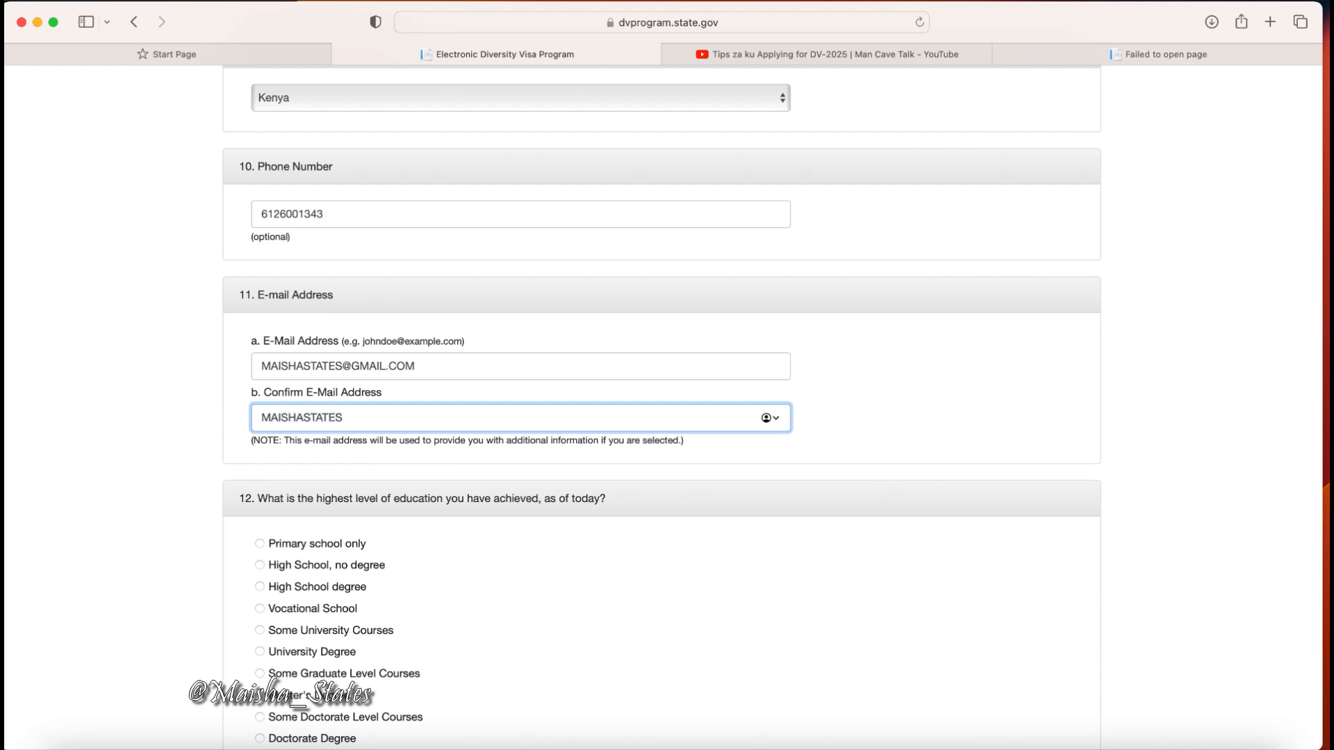
scroll(661, 417, "down", 4)
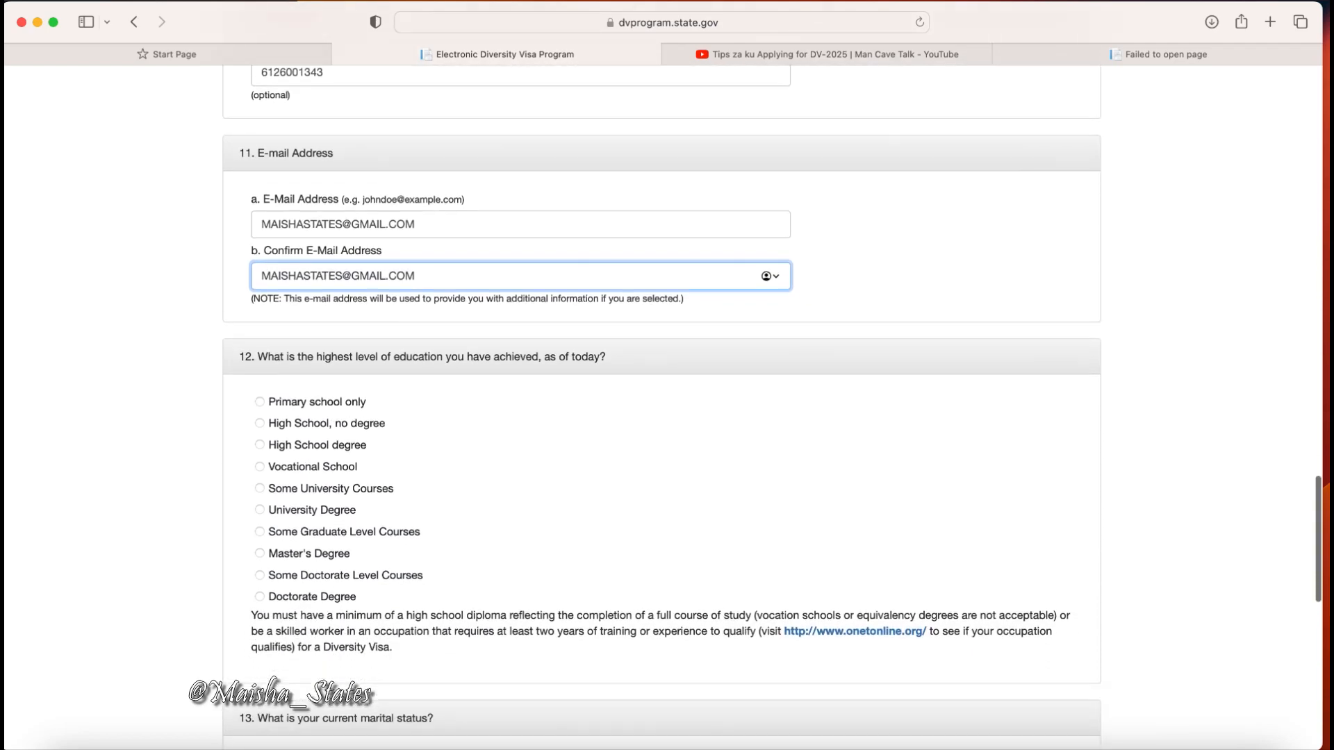
scroll(660, 416, "down", 2)
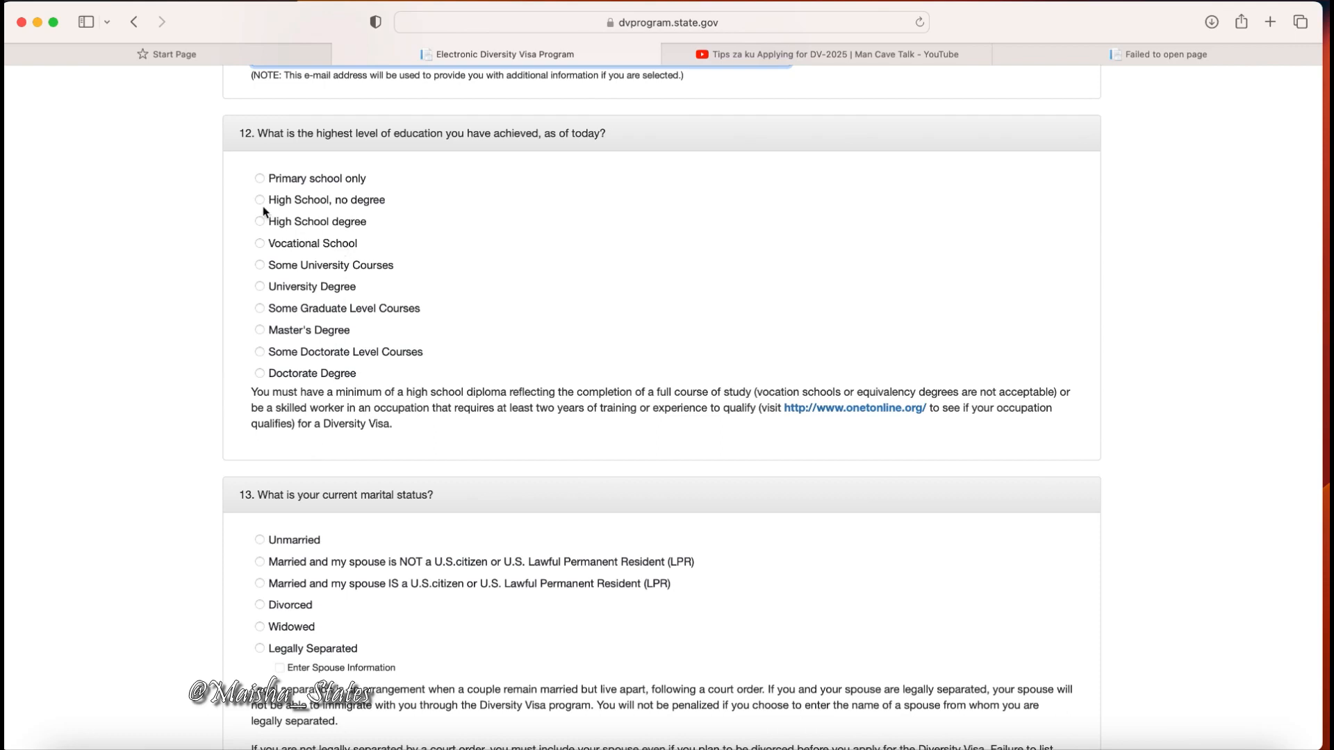
Select High School degree as the highest education level under question 12.
left_click(260, 223)
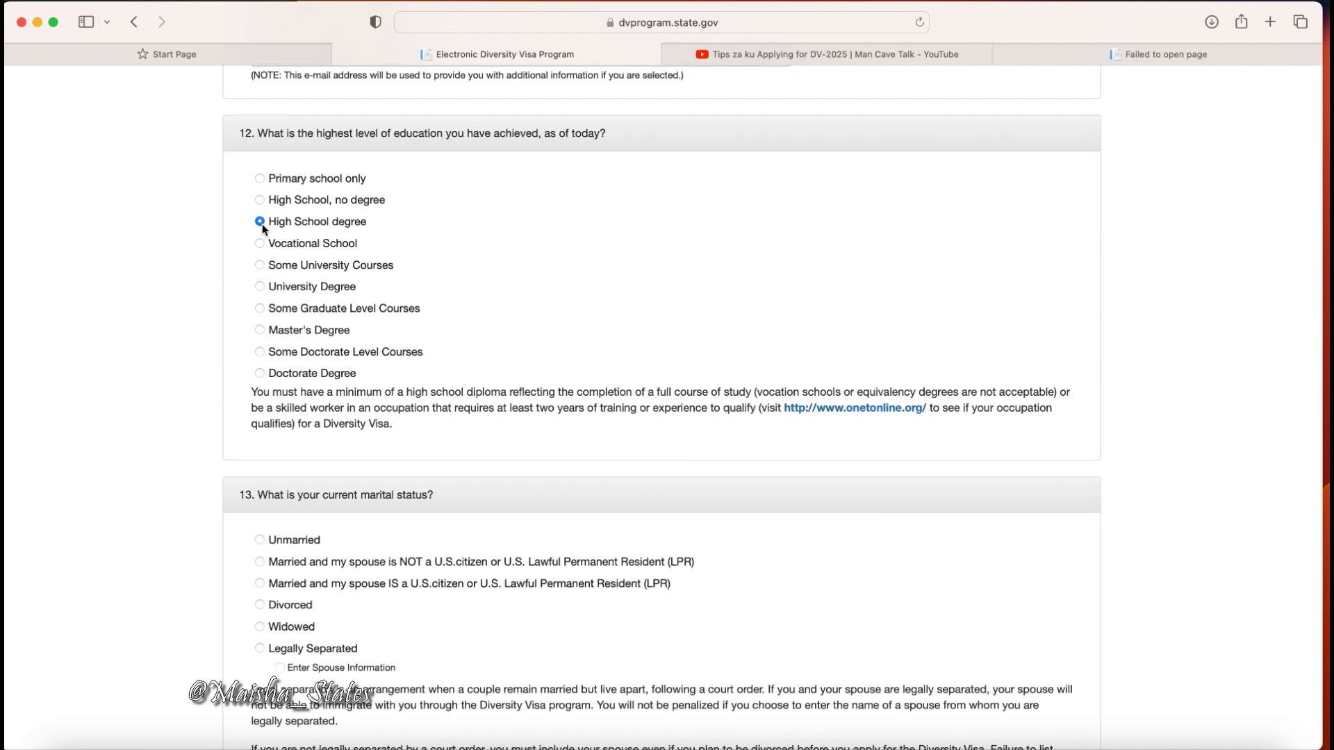
scroll(261, 224, "down", 2)
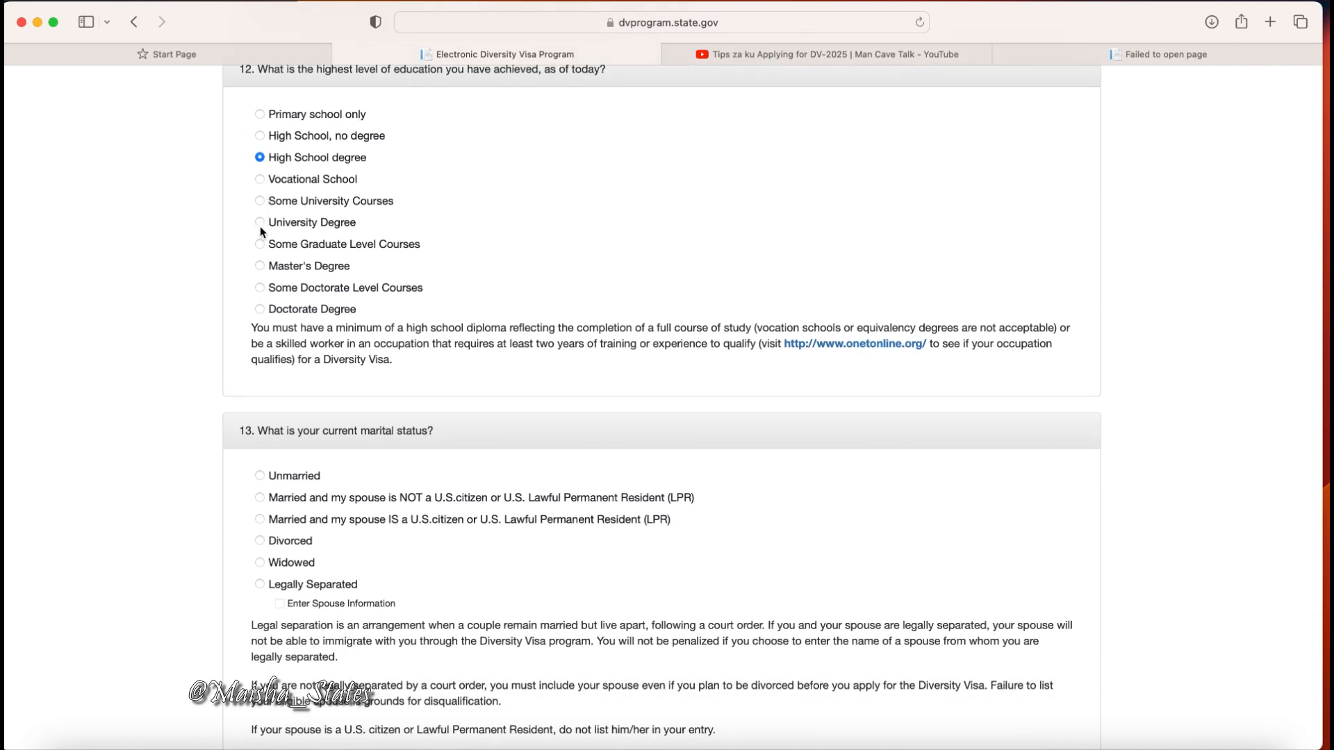
scroll(292, 261, "down", 3)
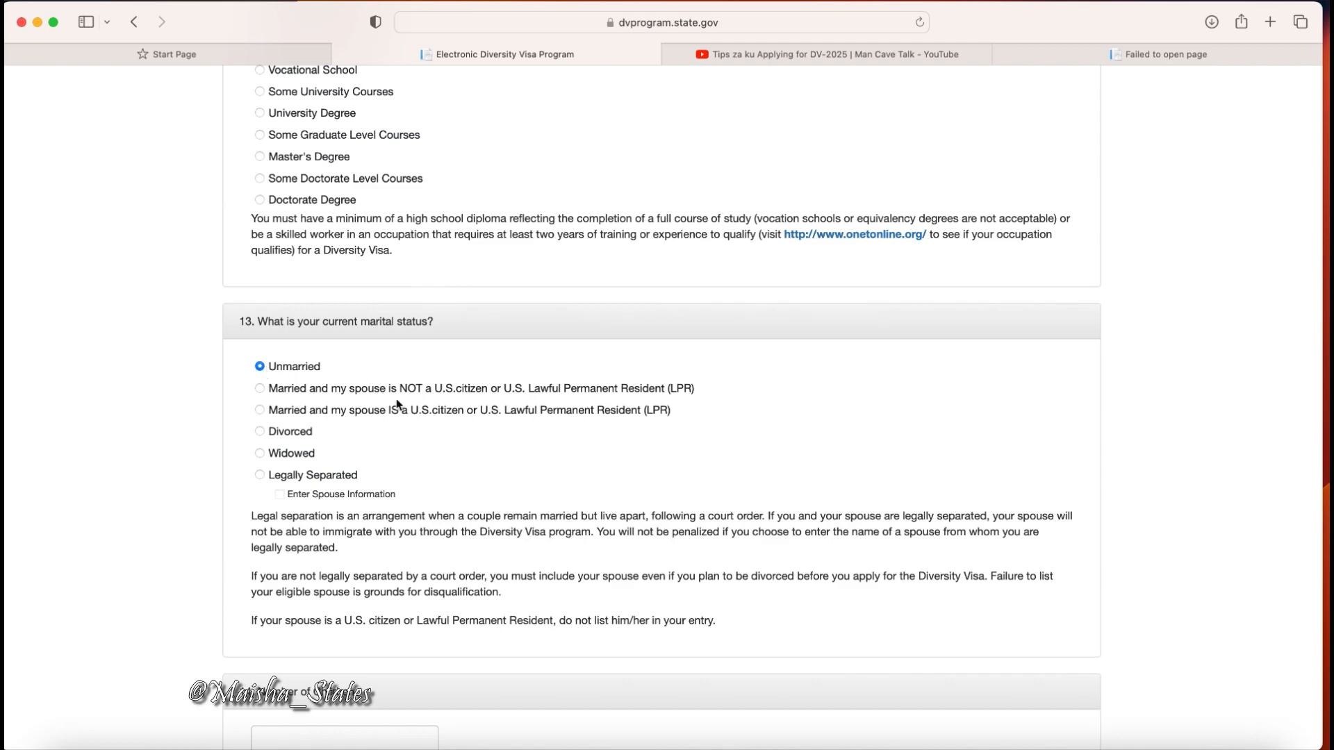
scroll(458, 460, "down", 5)
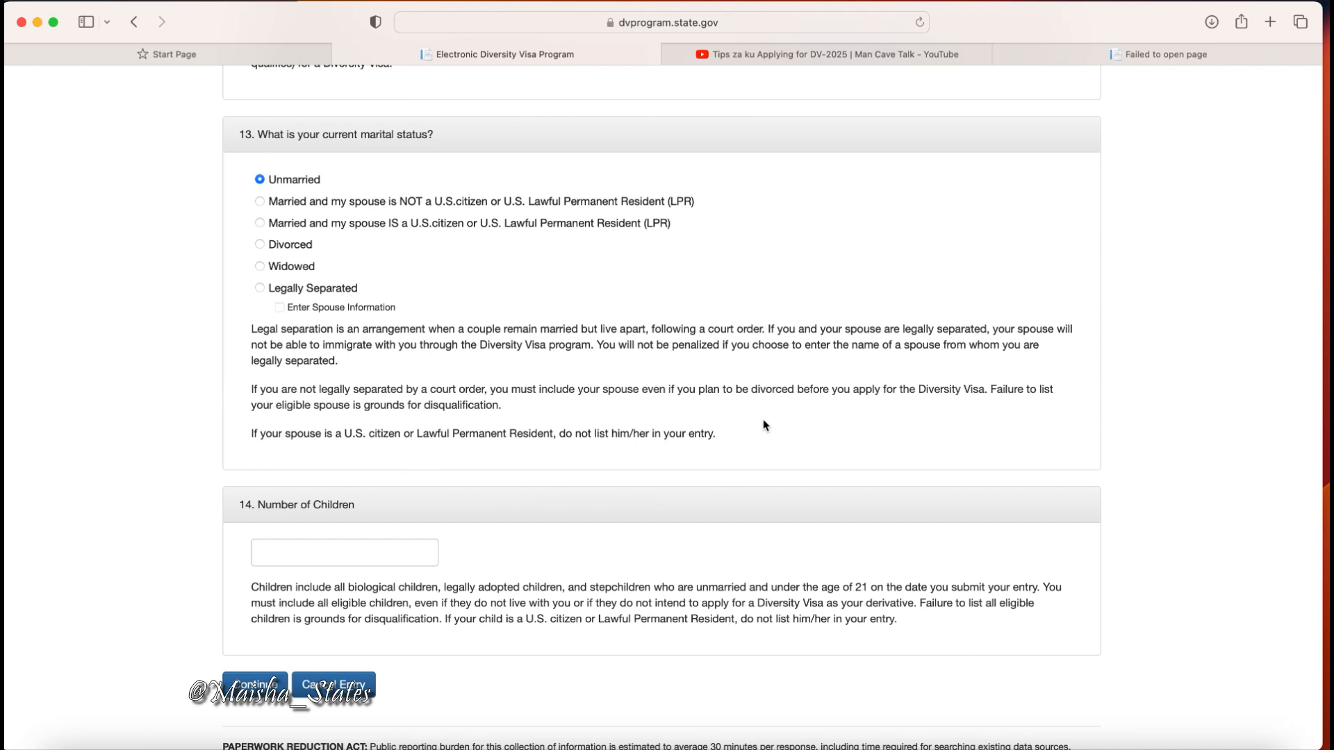
Enter 4 in the Number of Children field, correcting the earlier 0 and 3.
scroll(764, 425, "down", 4)
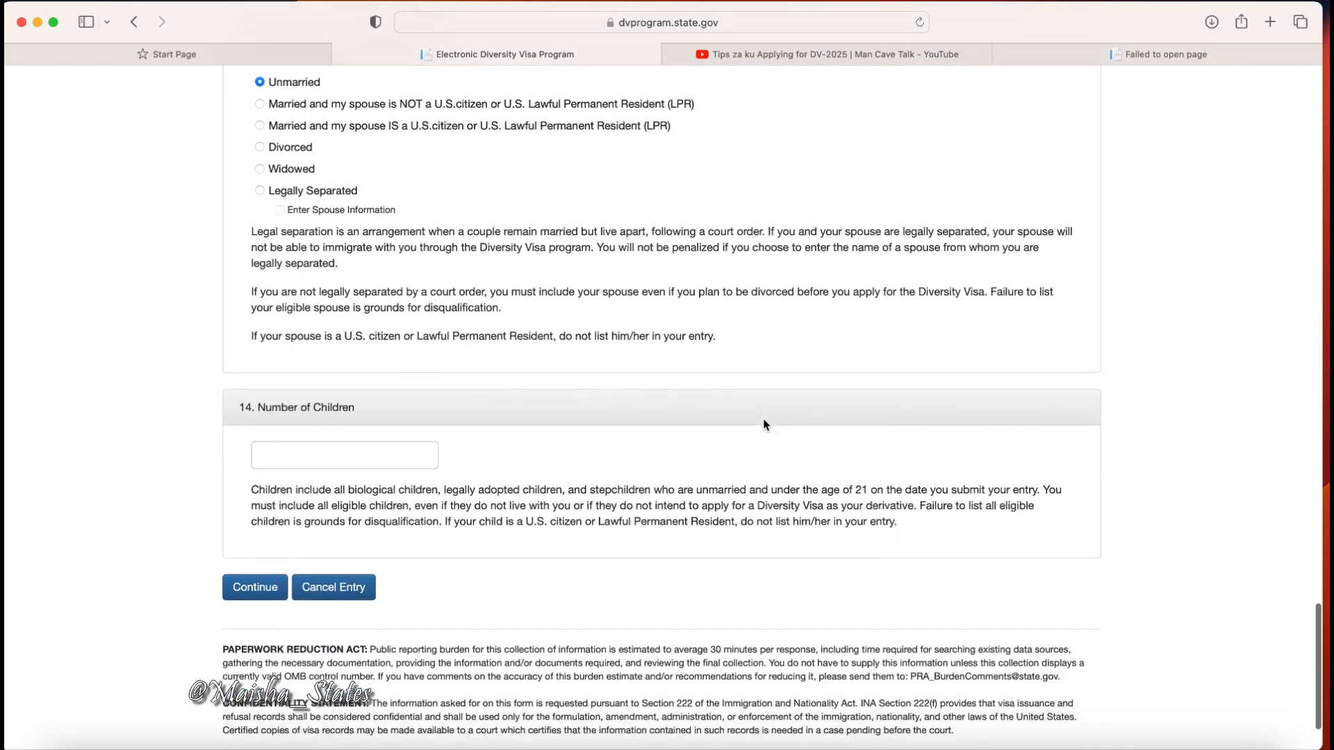
scroll(765, 426, "down", 1)
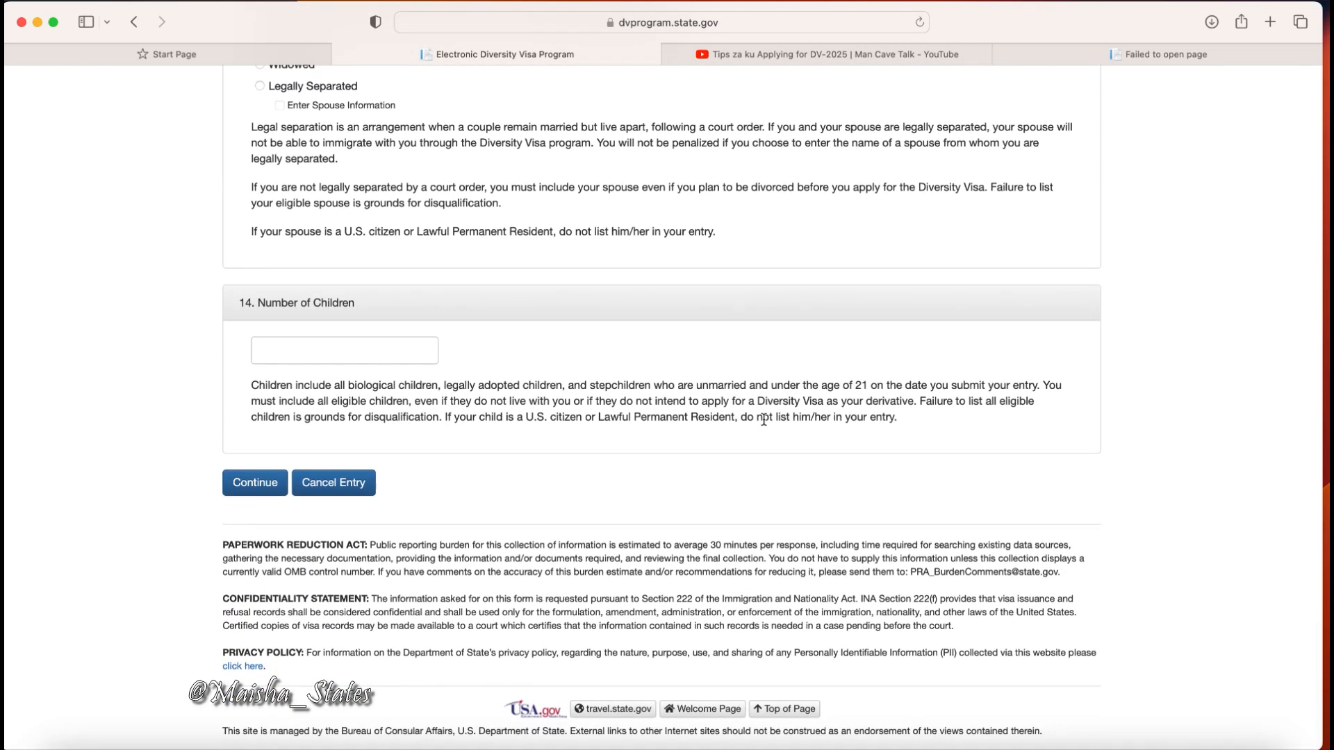
left_click(404, 354)
type("0")
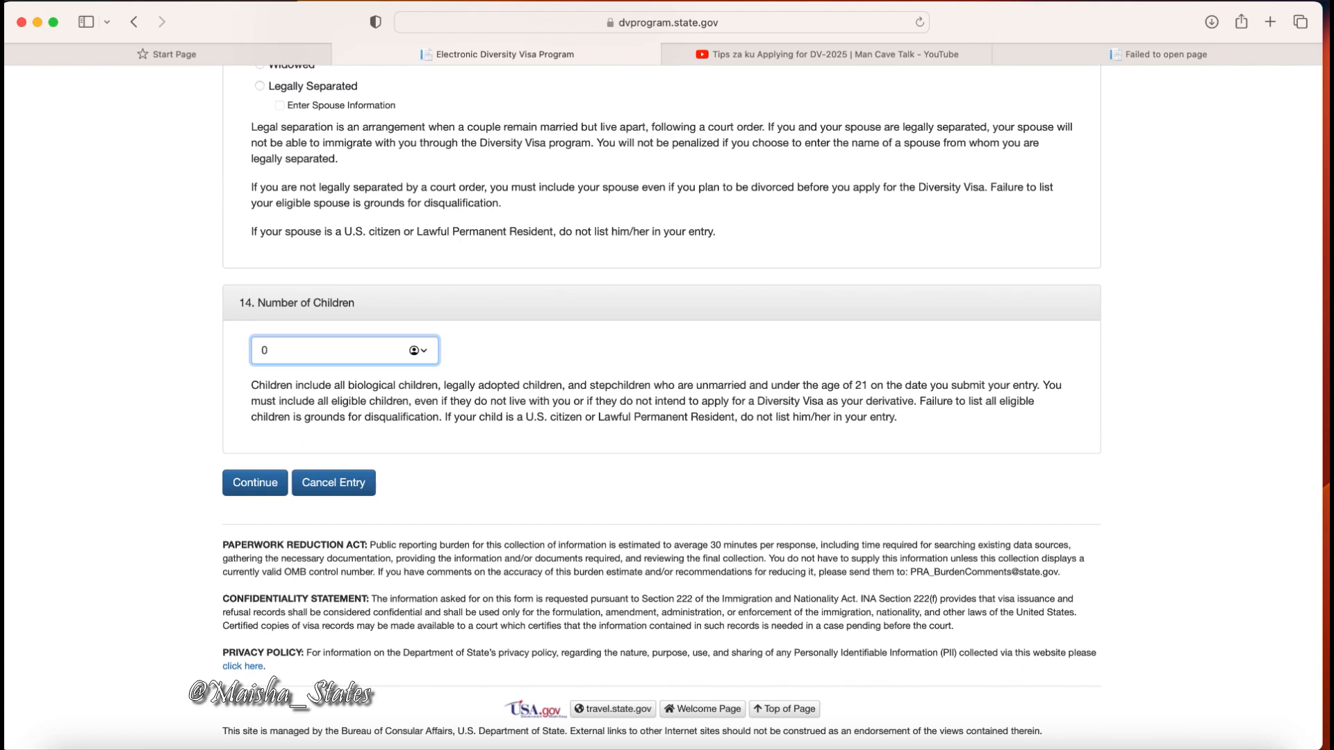
key("BackSpace")
type("3")
key("BackSpace")
type("4")
Submit Part One and locate the invalid-photo error under 7. Entrant Photograph.
left_click(258, 483)
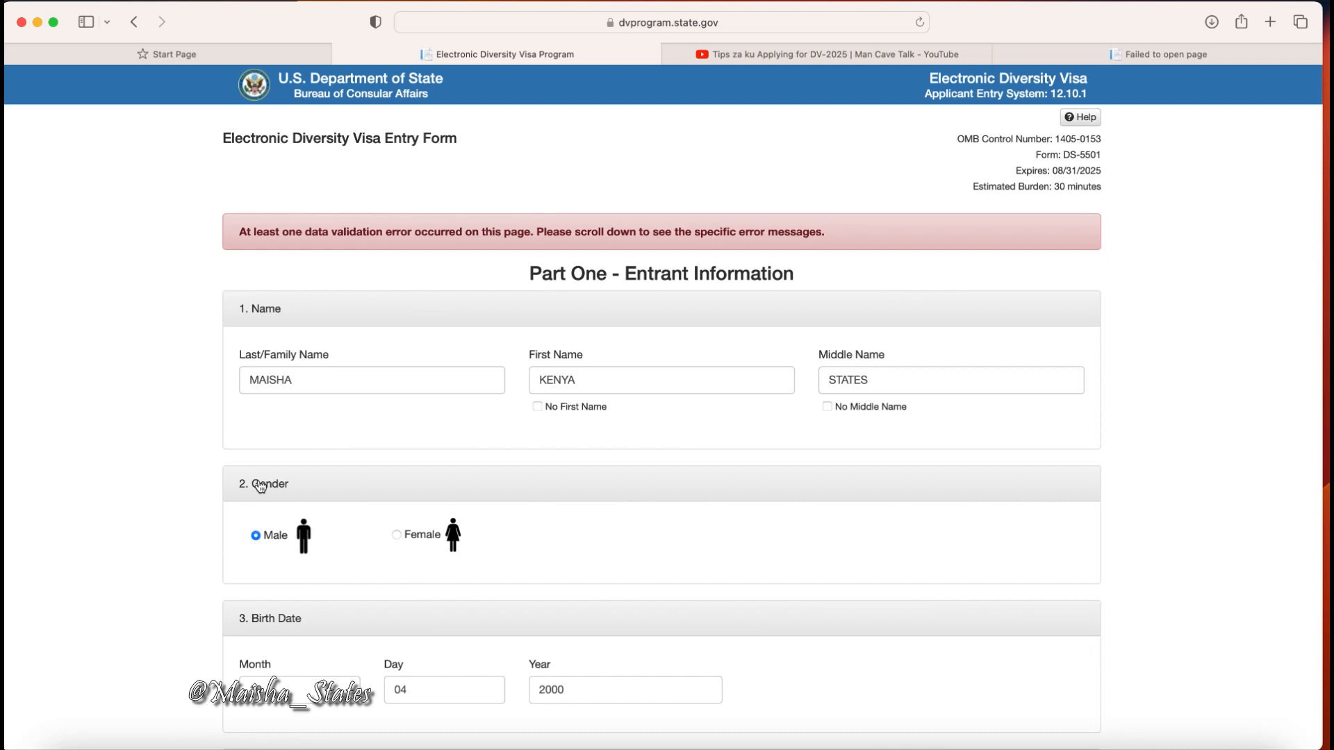
scroll(260, 486, "down", 15)
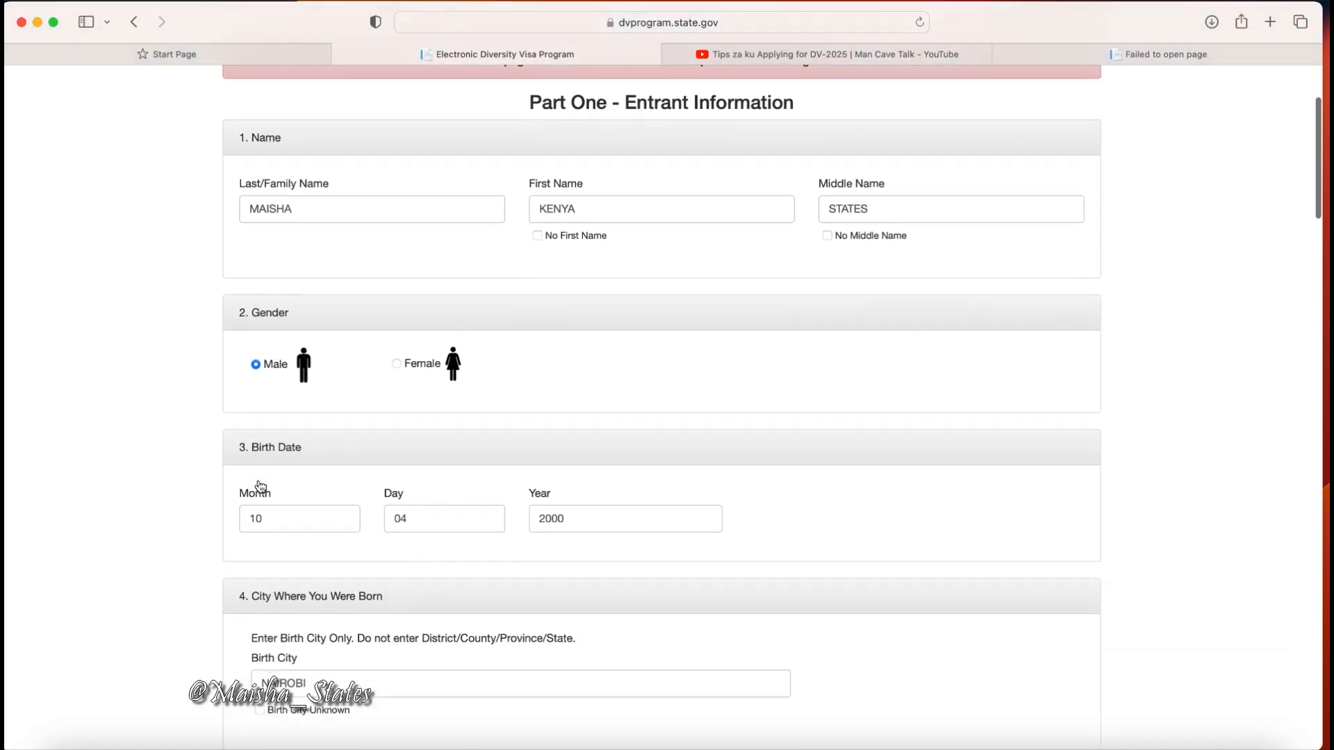
scroll(261, 486, "down", 6)
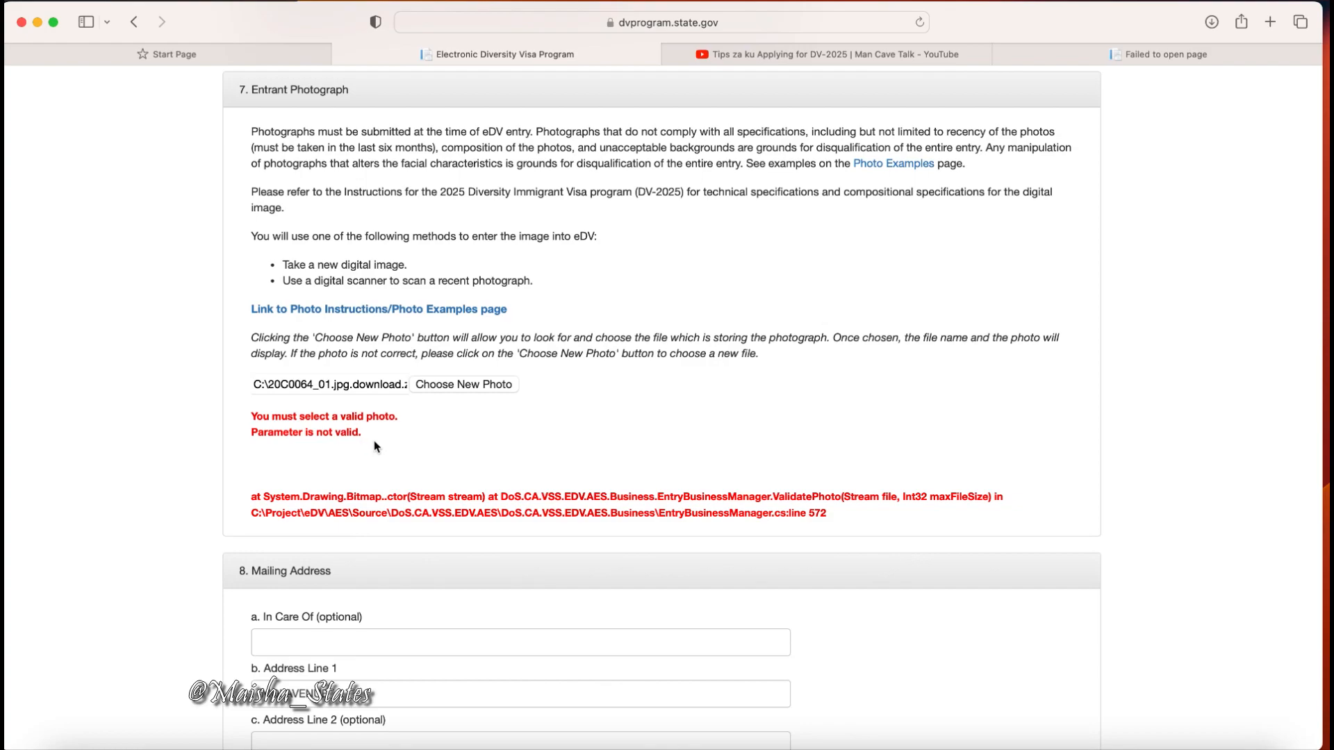
scroll(374, 446, "down", 5)
scroll(373, 445, "down", 15)
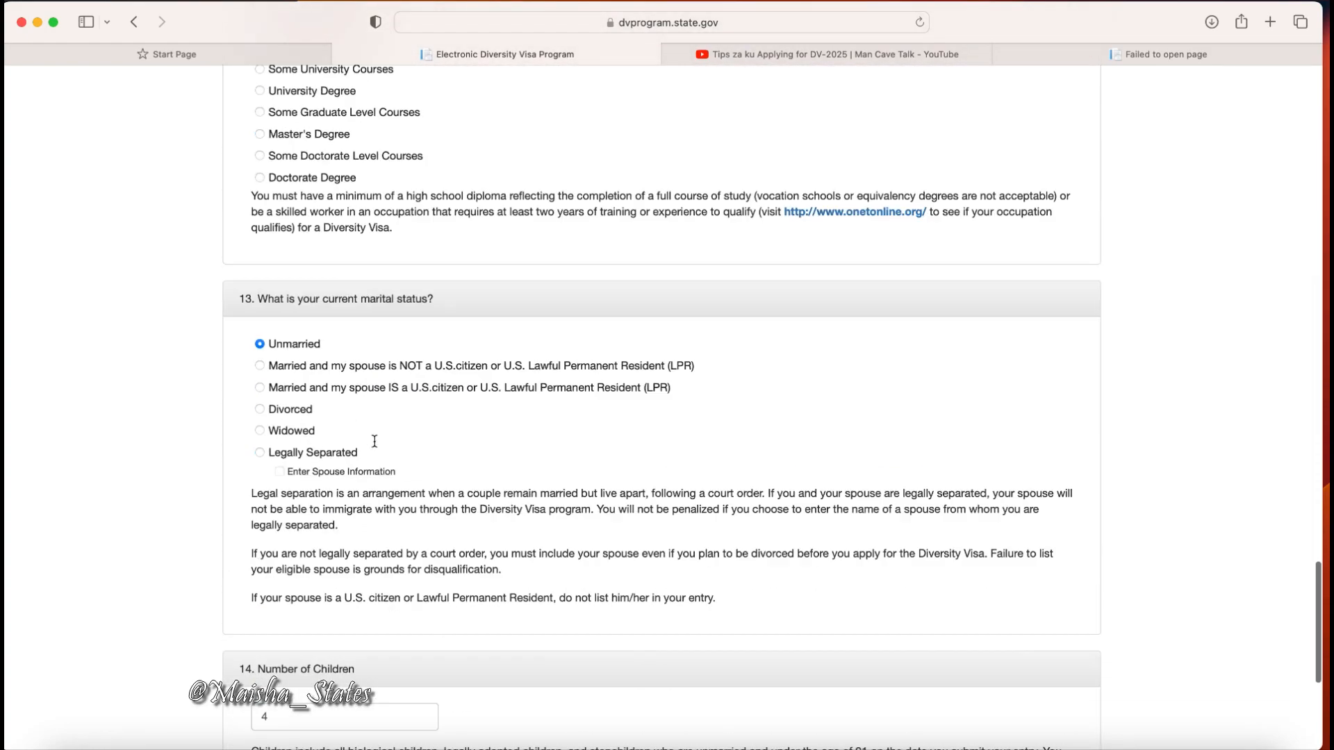
scroll(374, 441, "down", 4)
scroll(374, 441, "up", 14)
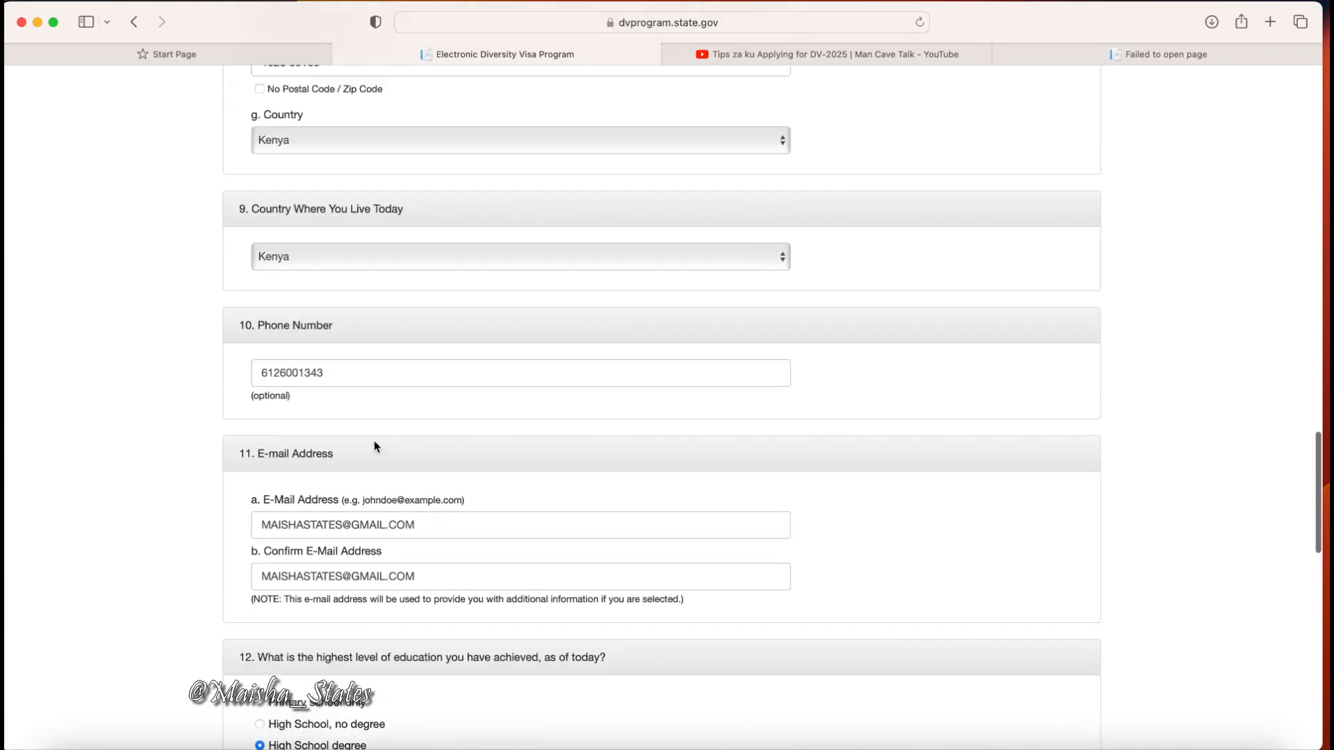
scroll(373, 447, "up", 12)
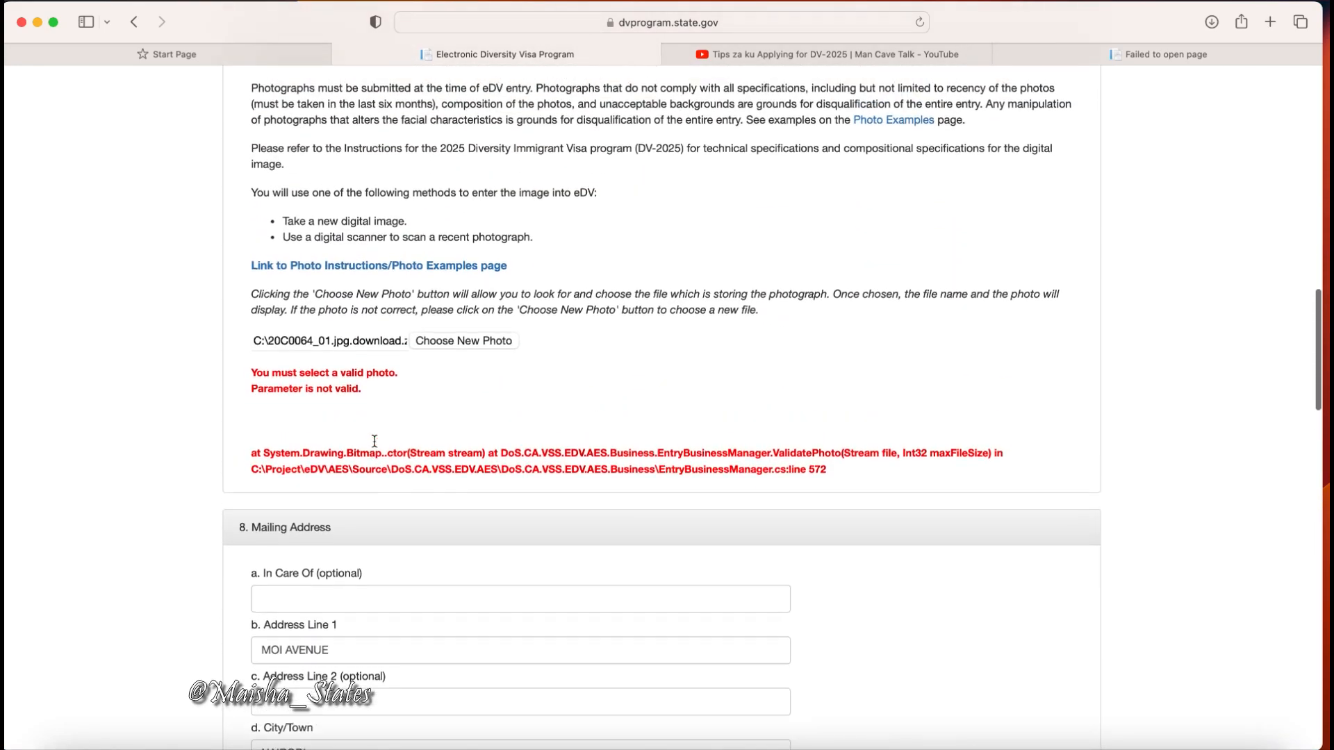
scroll(374, 441, "up", 1)
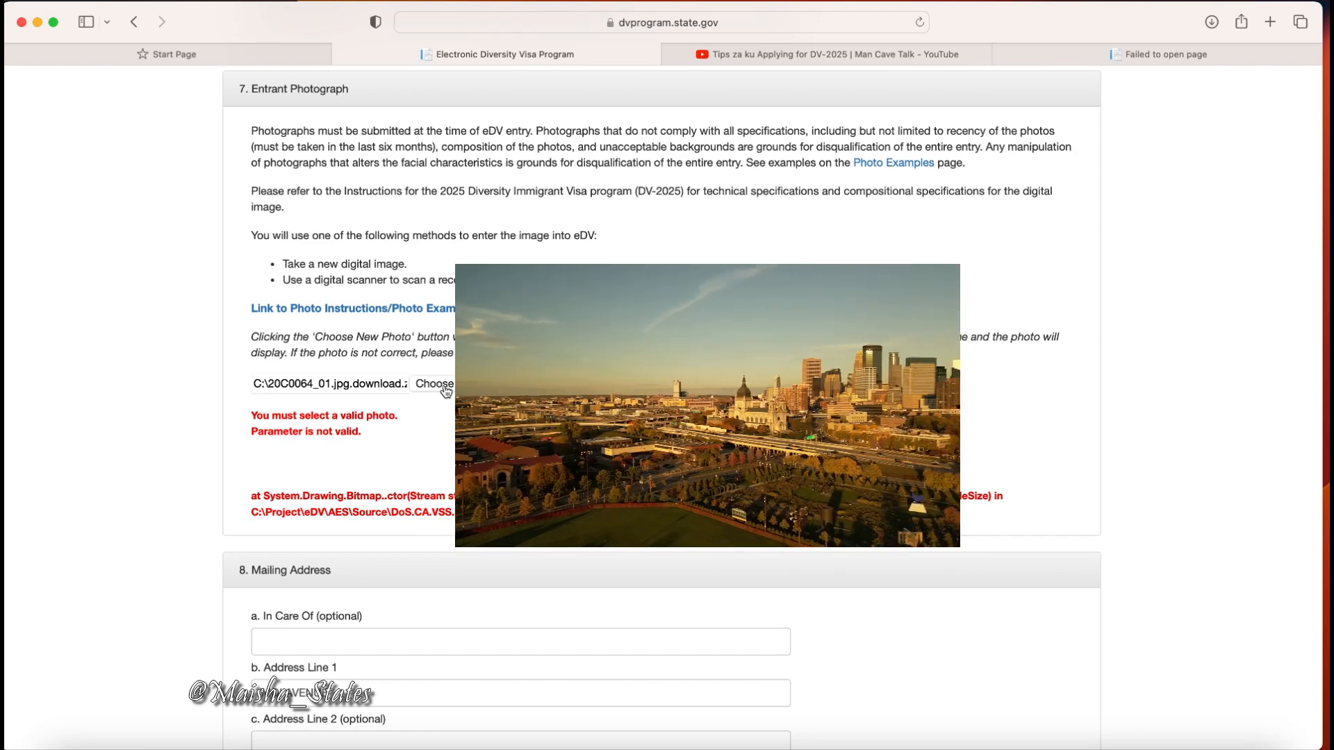
Choose a new entrant photo to replace the rejected 20C0064_01.jpg.
left_click(435, 384)
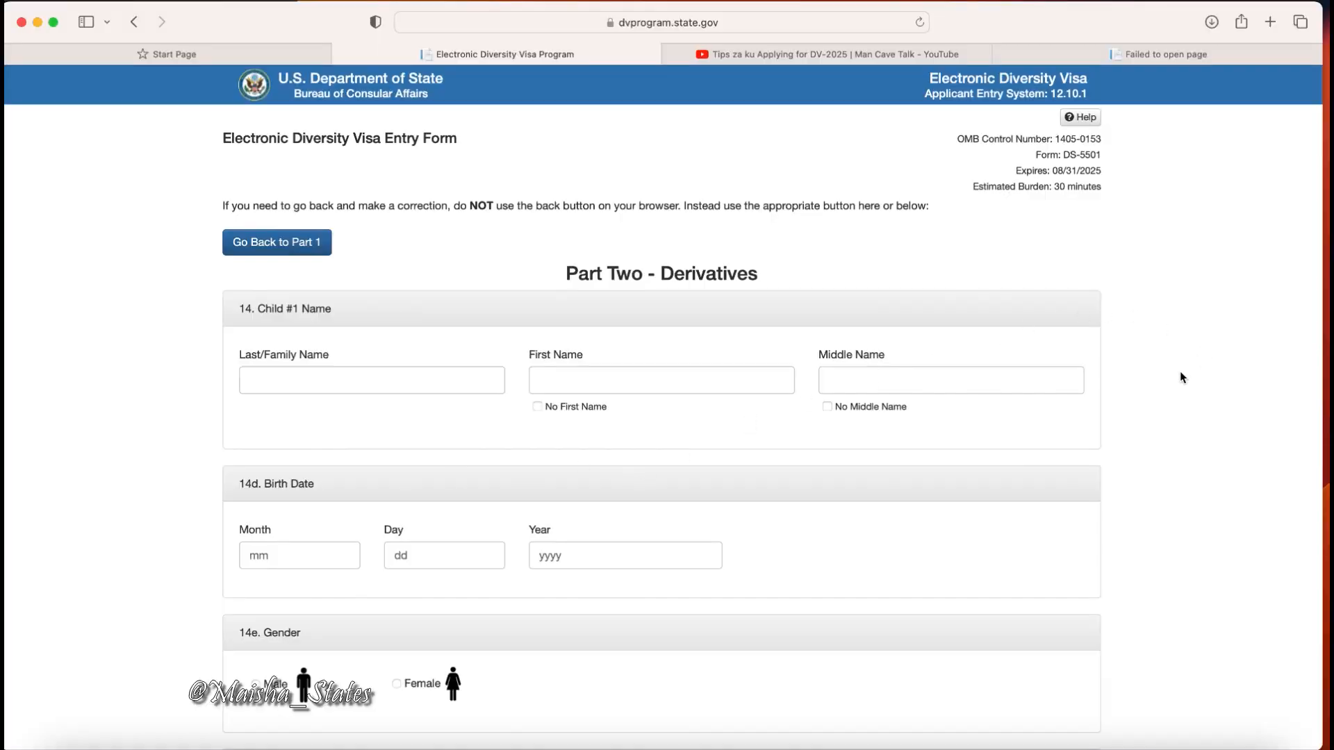
Enter Child #1's last, first and middle names.
scroll(1181, 377, "down", 8)
scroll(1181, 377, "down", 9)
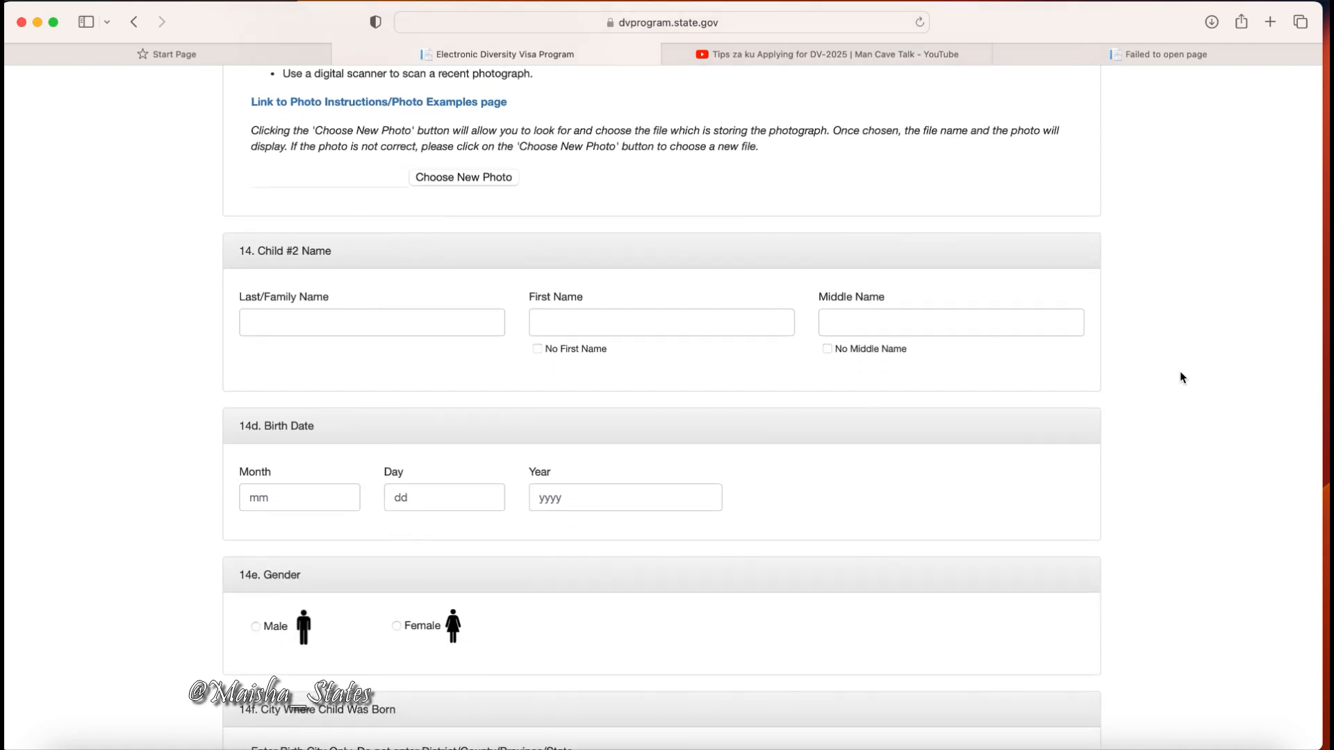
scroll(1037, 289, "up", 7)
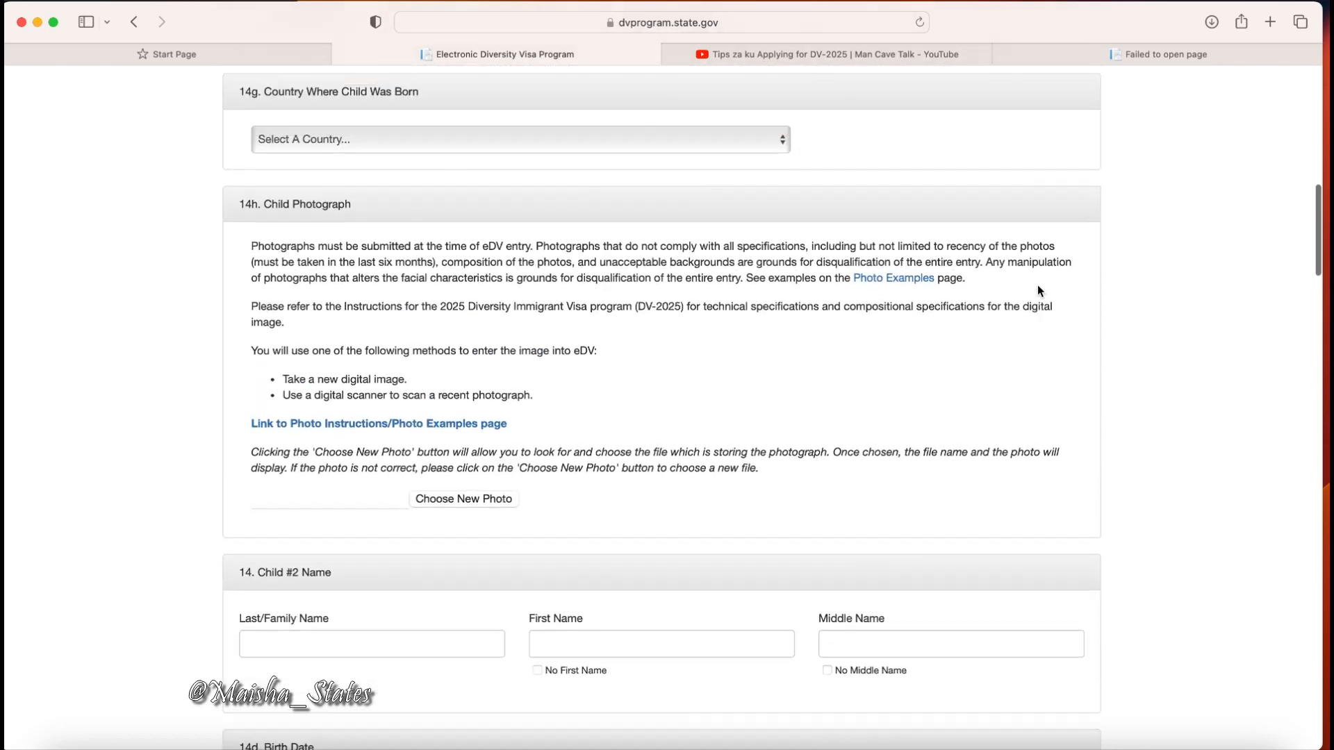
scroll(1038, 287, "up", 9)
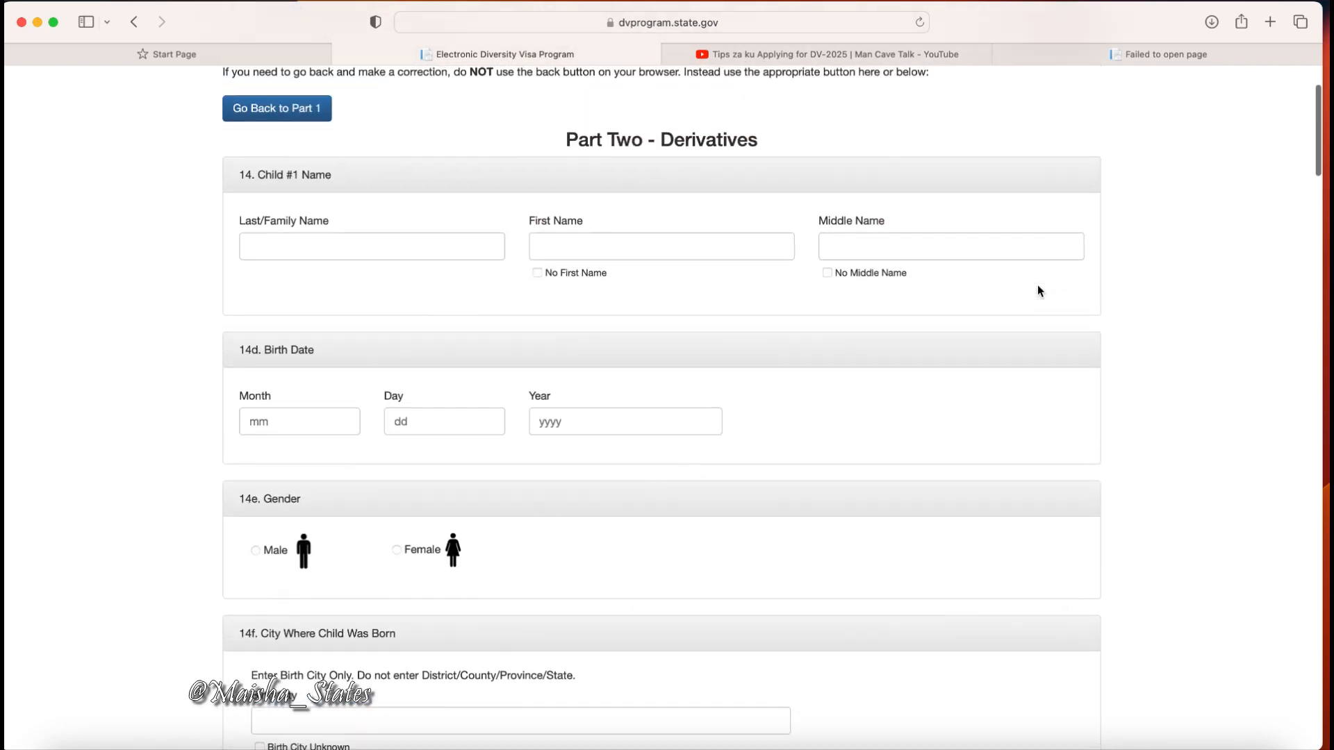
scroll(1039, 290, "up", 1)
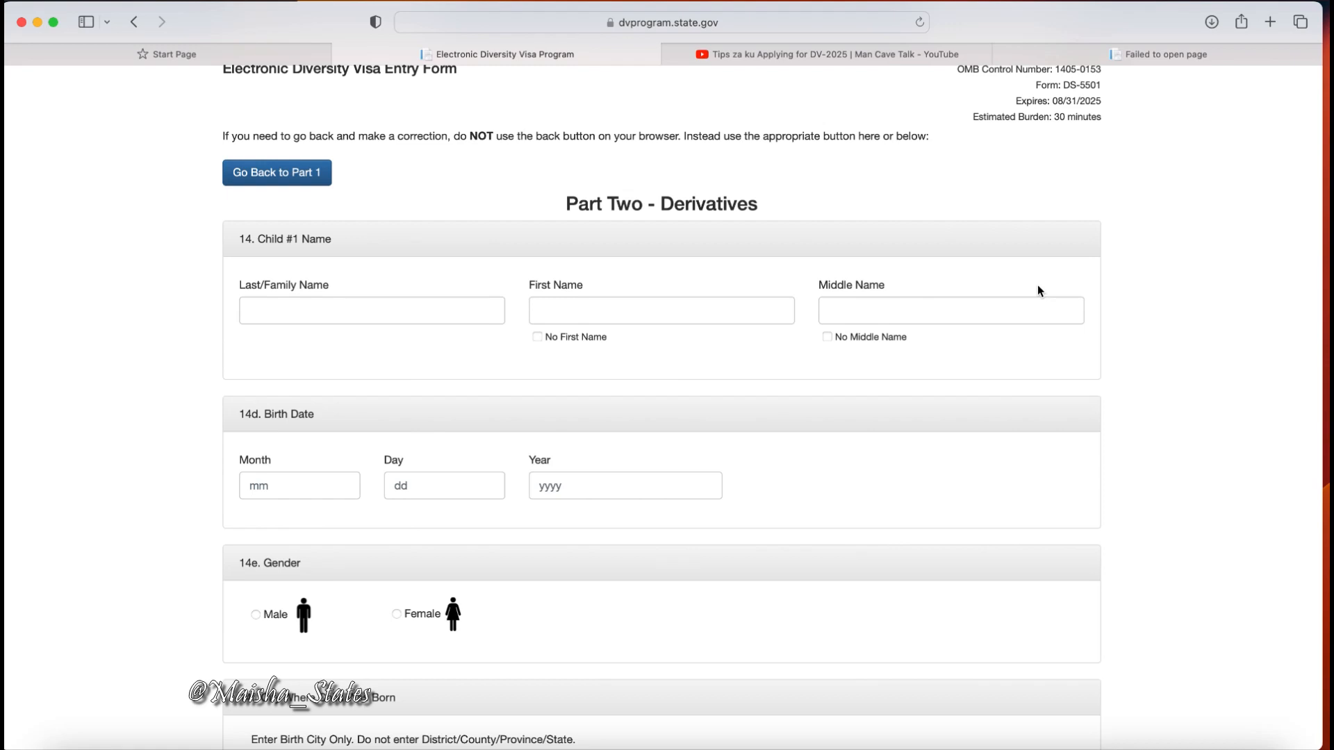
left_click(372, 308)
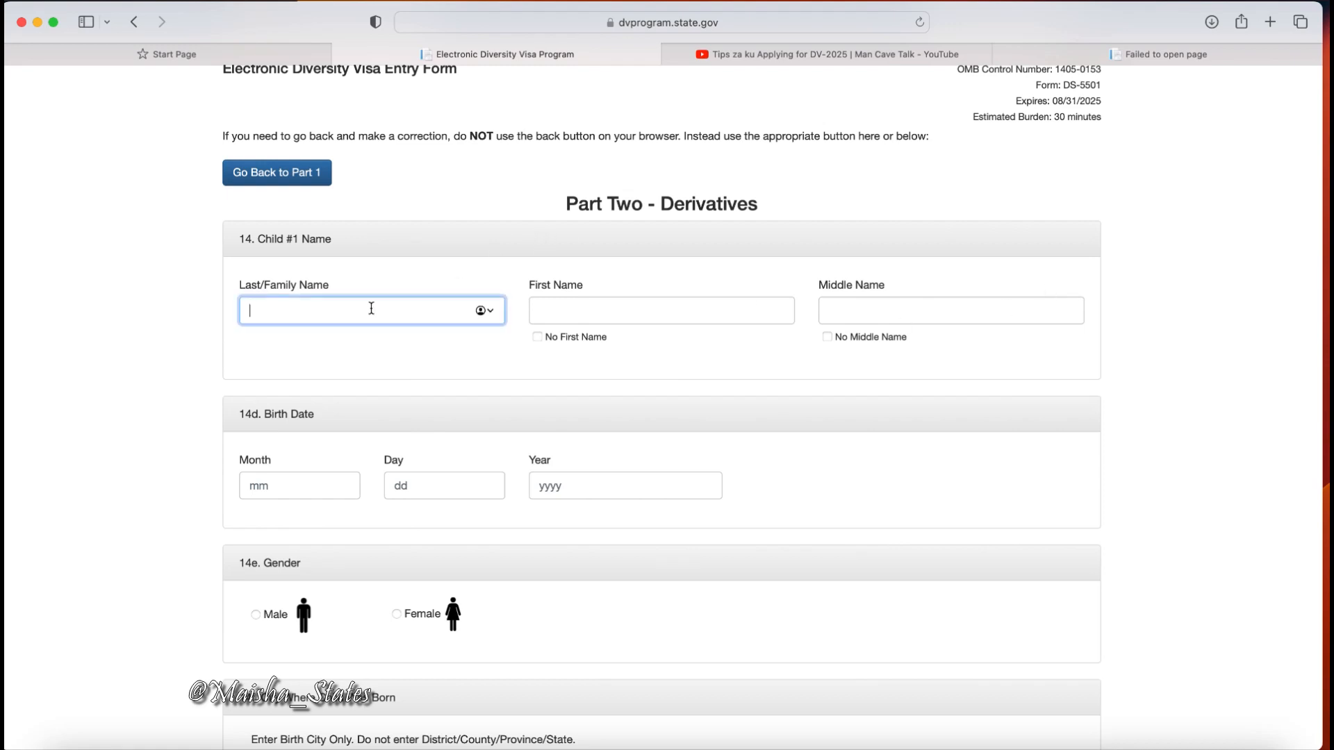
type("STATES")
left_click(560, 310)
type("ONE")
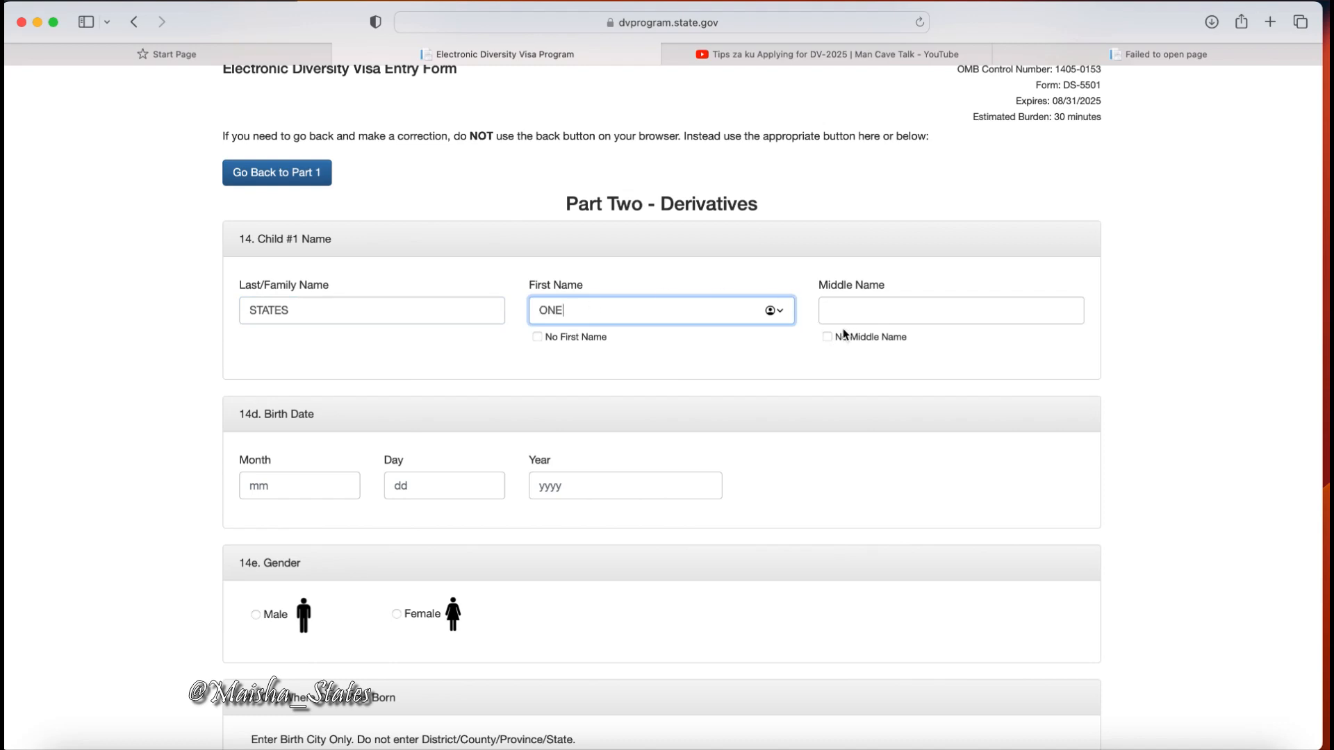
left_click(845, 313)
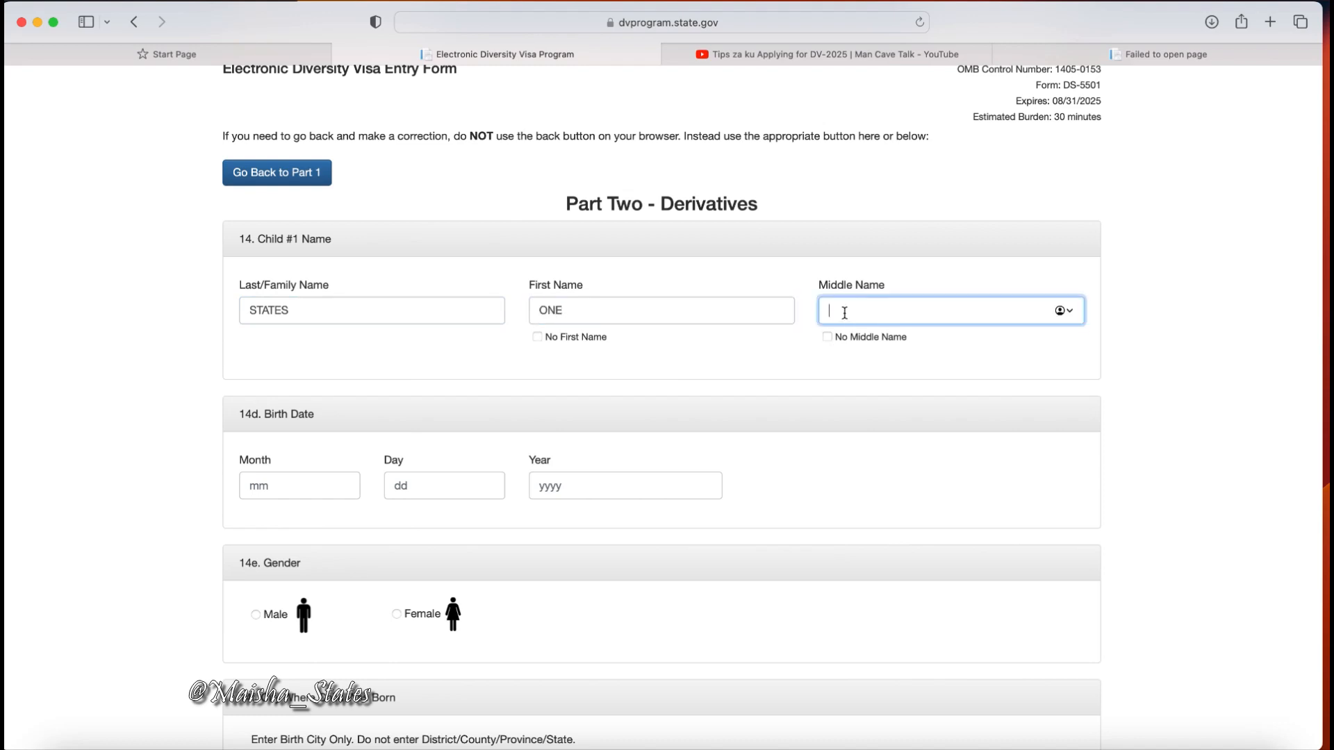
type("CHILD")
Set Child #1's birth date to 01 / 01 / 2010.
left_click(262, 488)
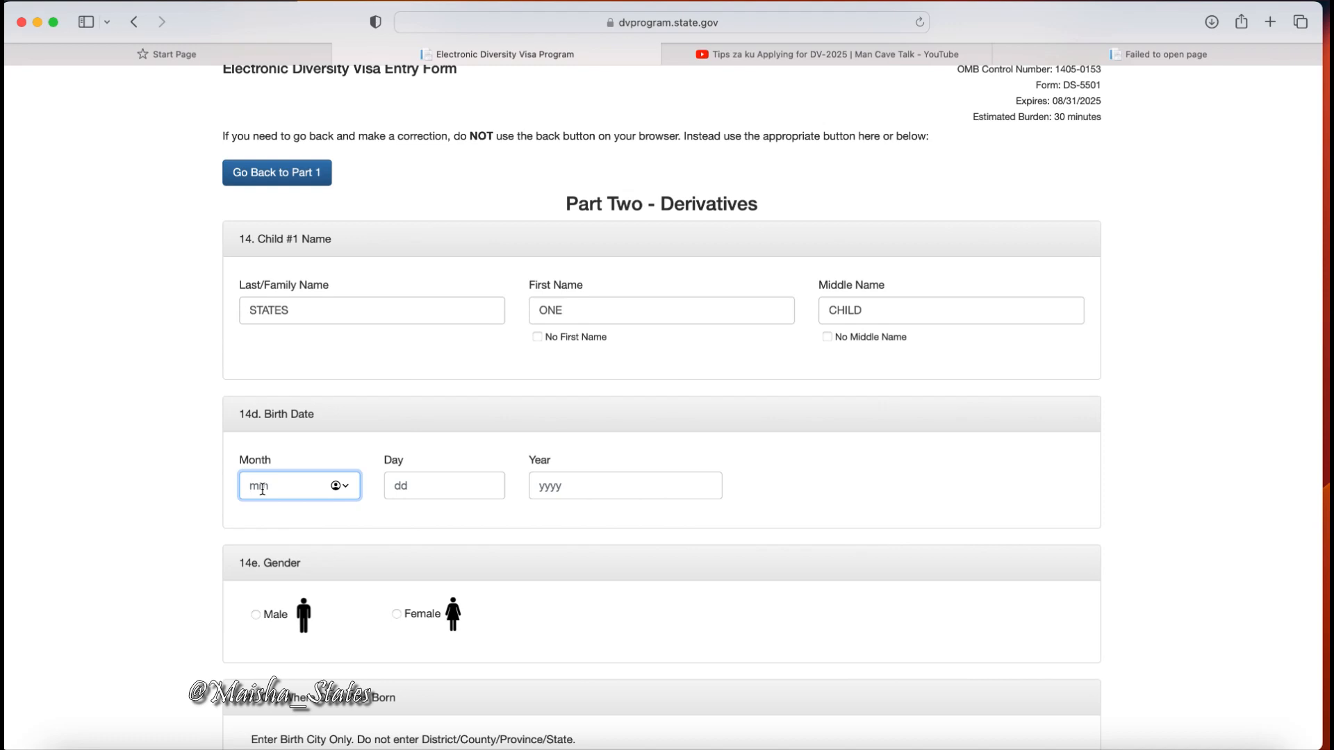
type("7")
key("BackSpace")
type("01")
key("Tab")
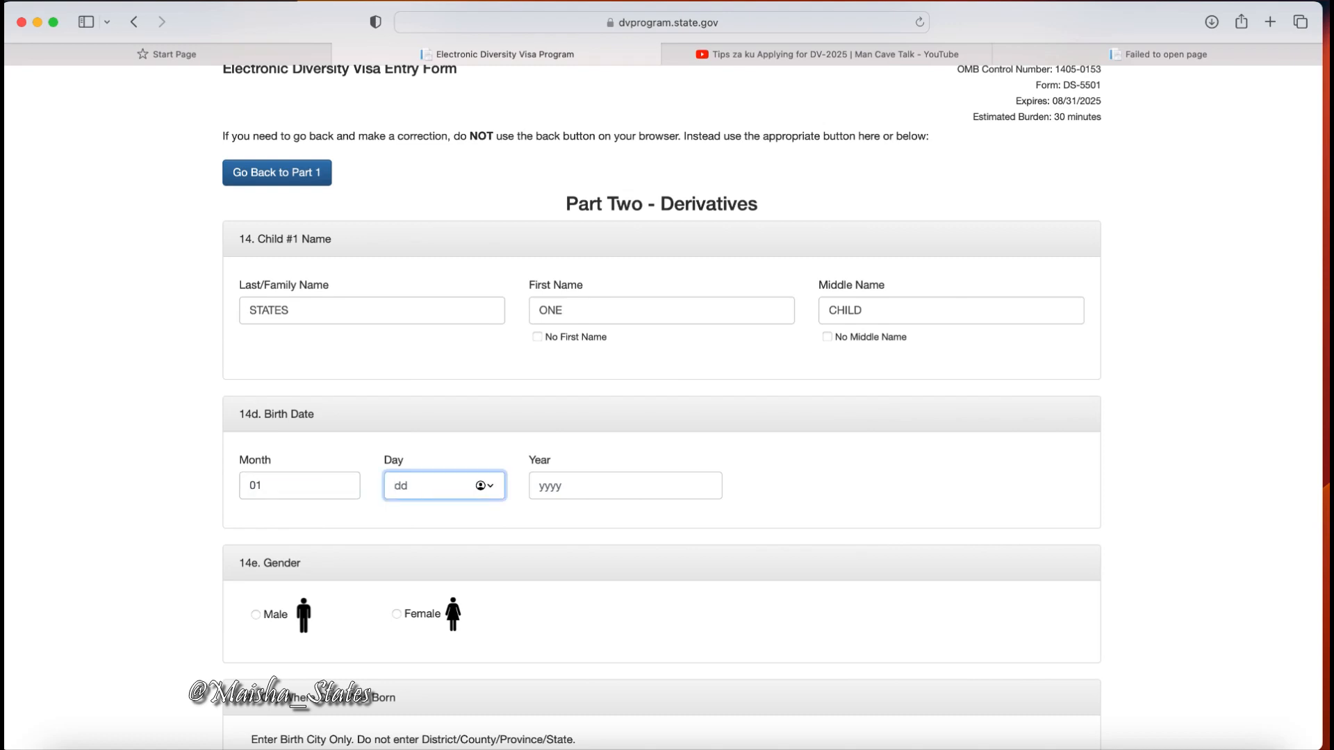
type("01")
key("Tab")
type("2021")
key("BackSpace")
key("BackSpace")
type("10")
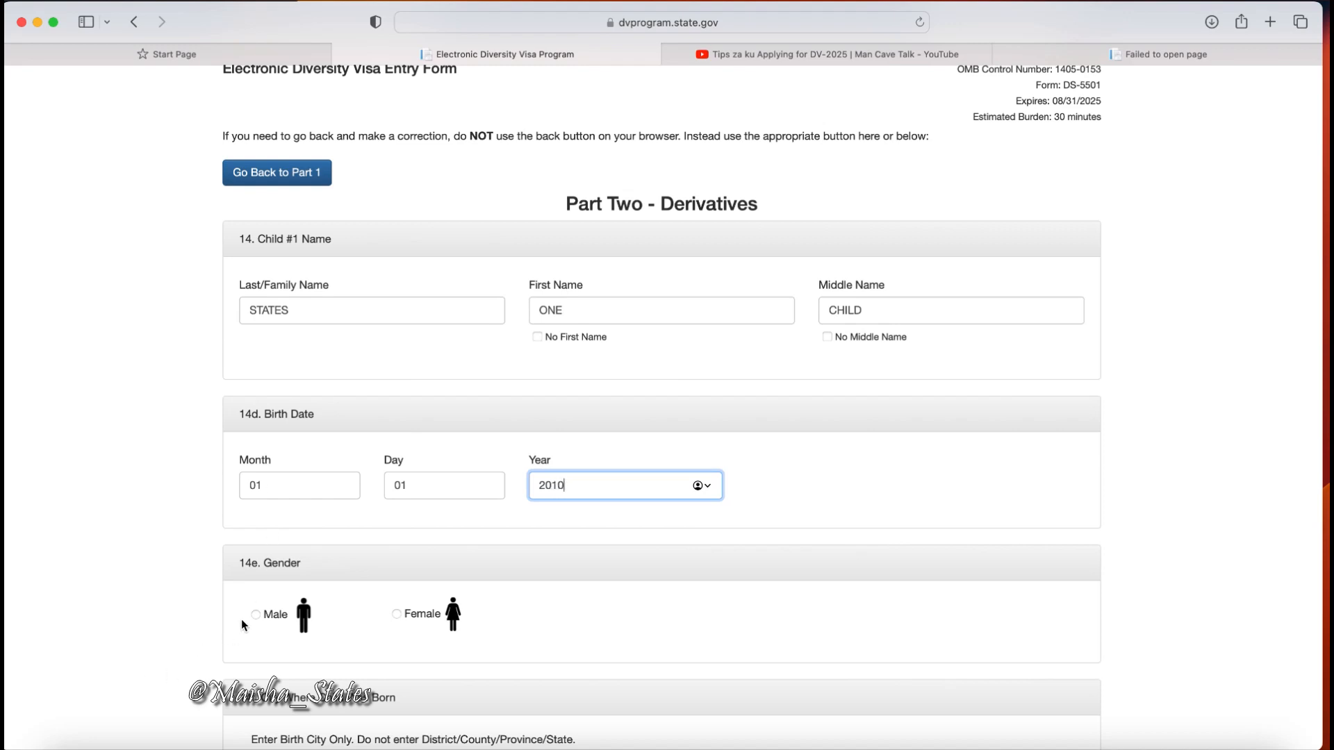
Mark Child #1 as Female with birth city Nairobi.
left_click(398, 614)
scroll(402, 619, "down", 4)
scroll(402, 618, "down", 4)
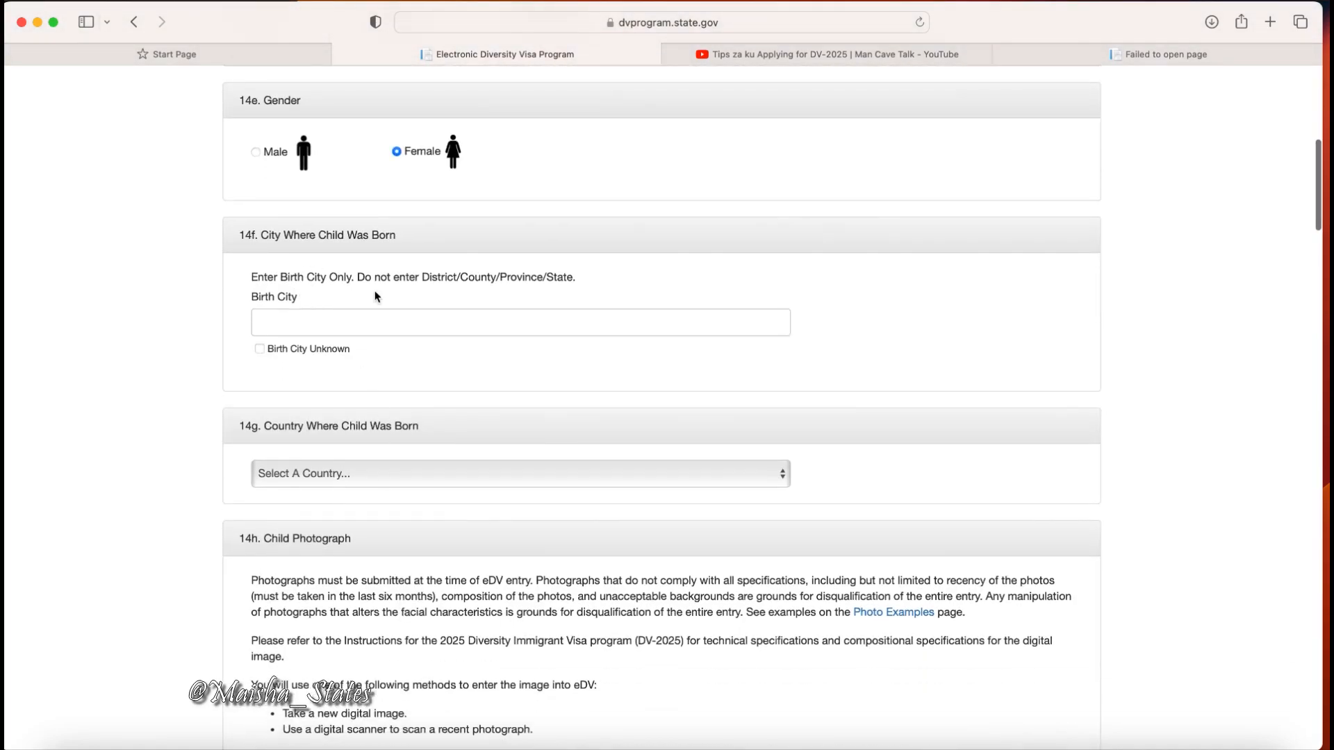
left_click(340, 327)
type("NAIROBI")
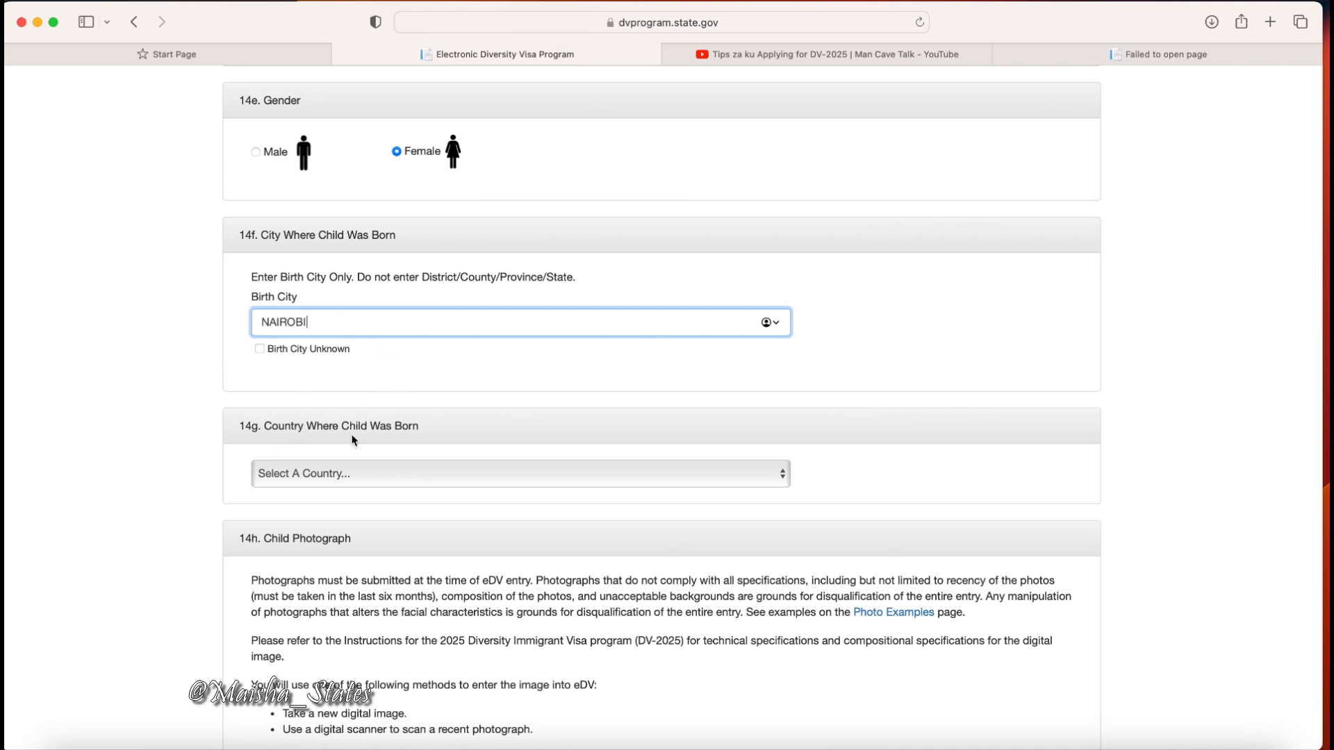
scroll(378, 477, "down", 5)
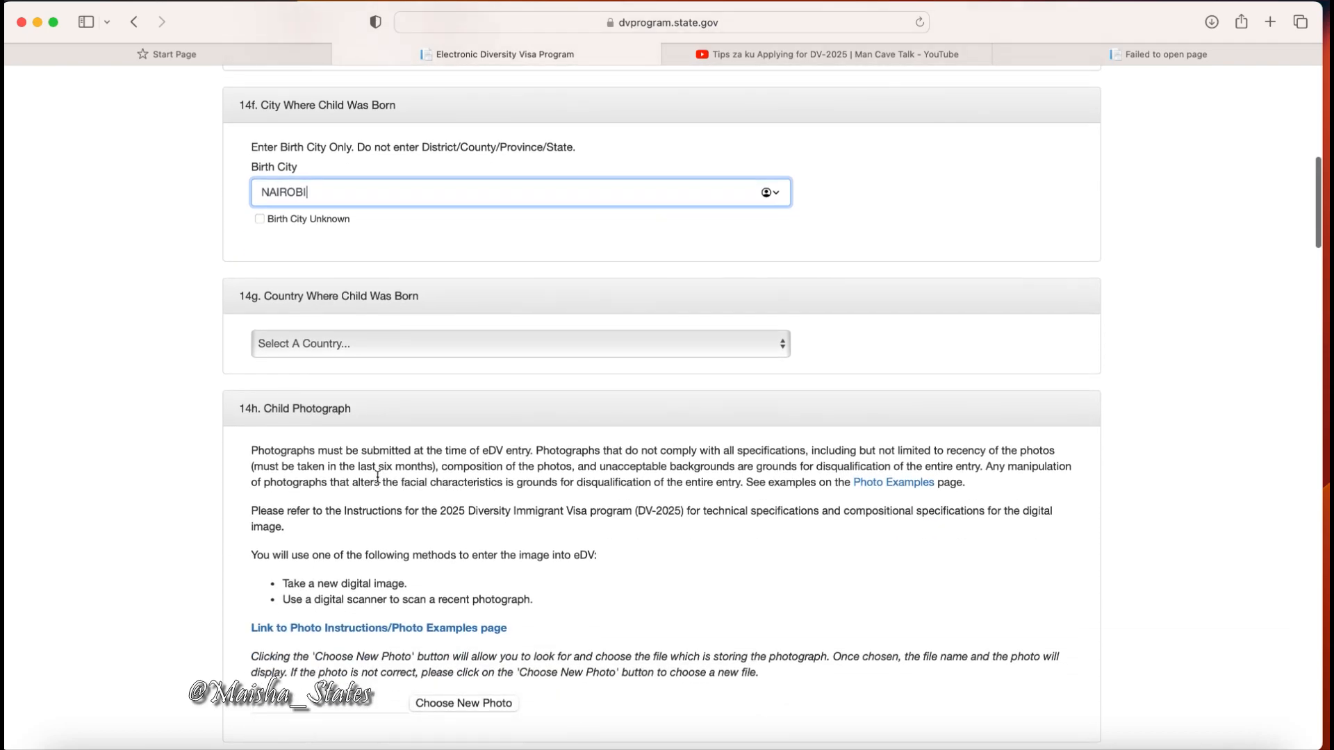
scroll(378, 476, "down", 5)
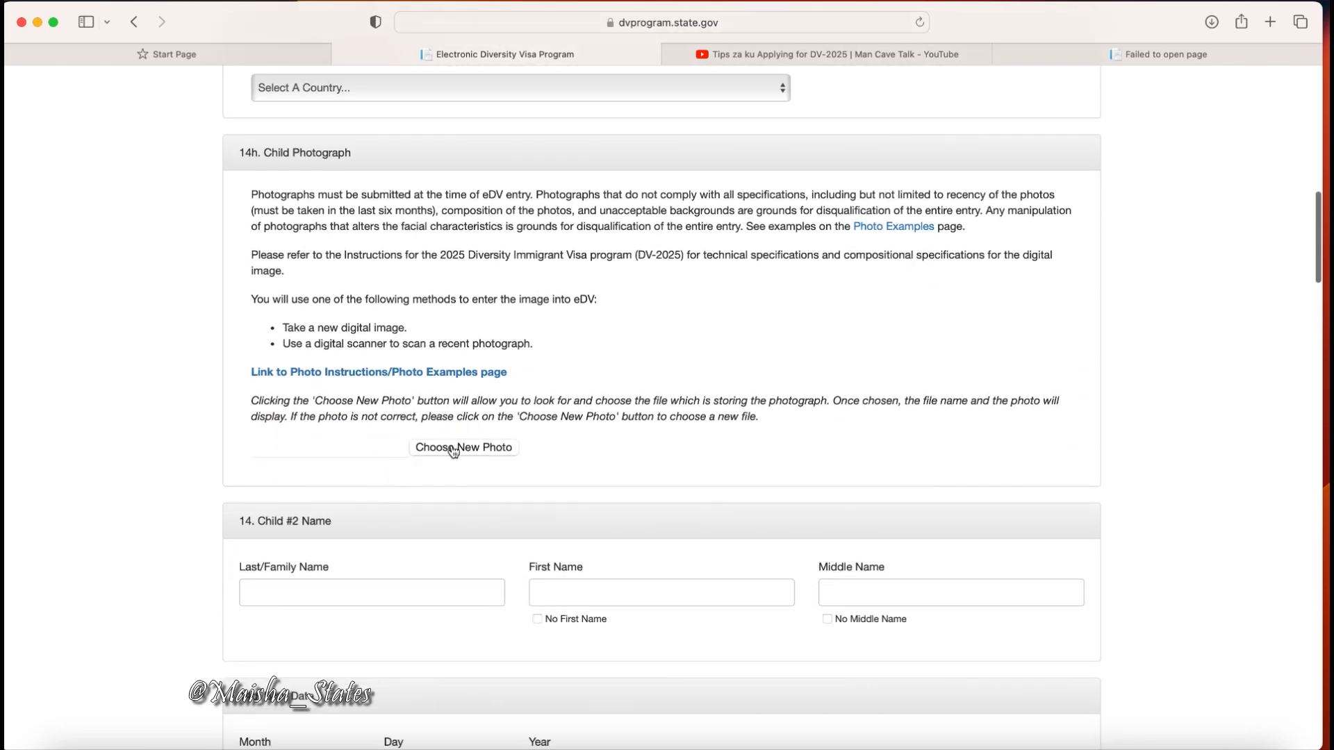
scroll(453, 463, "down", 10)
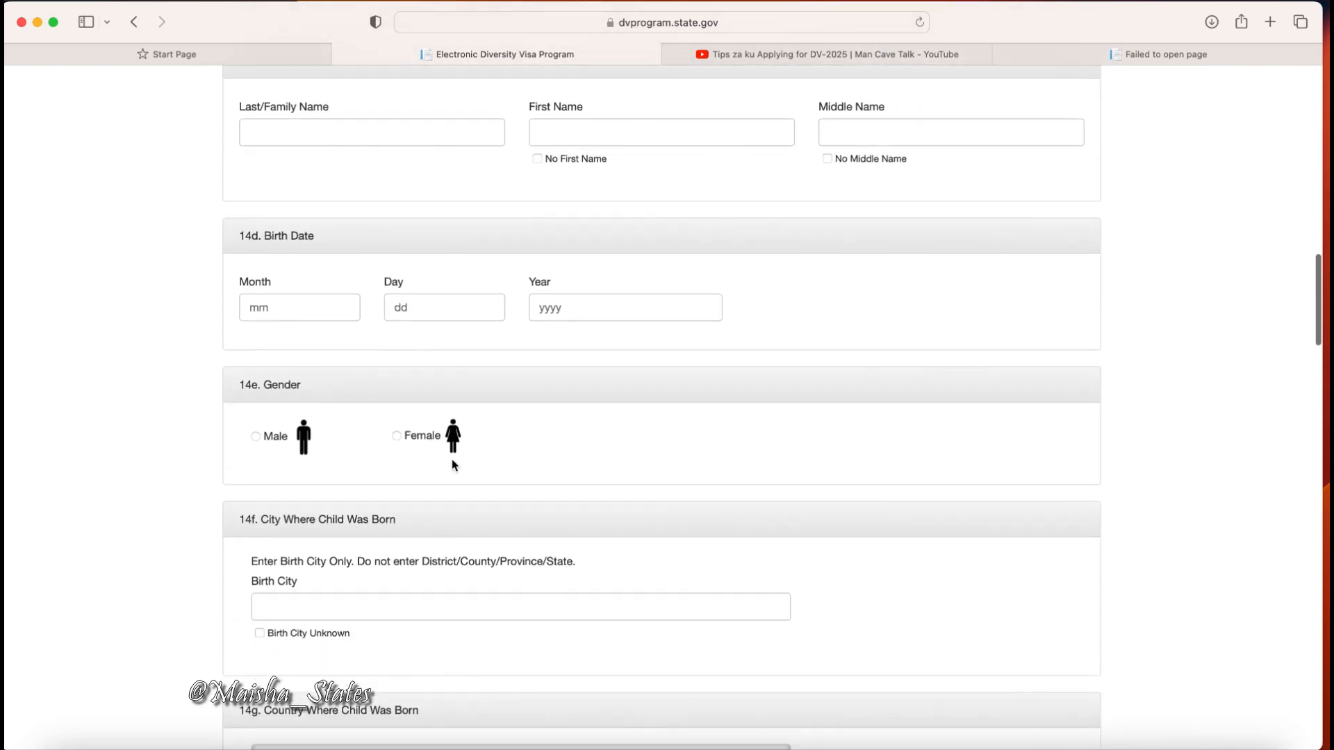
scroll(452, 464, "down", 20)
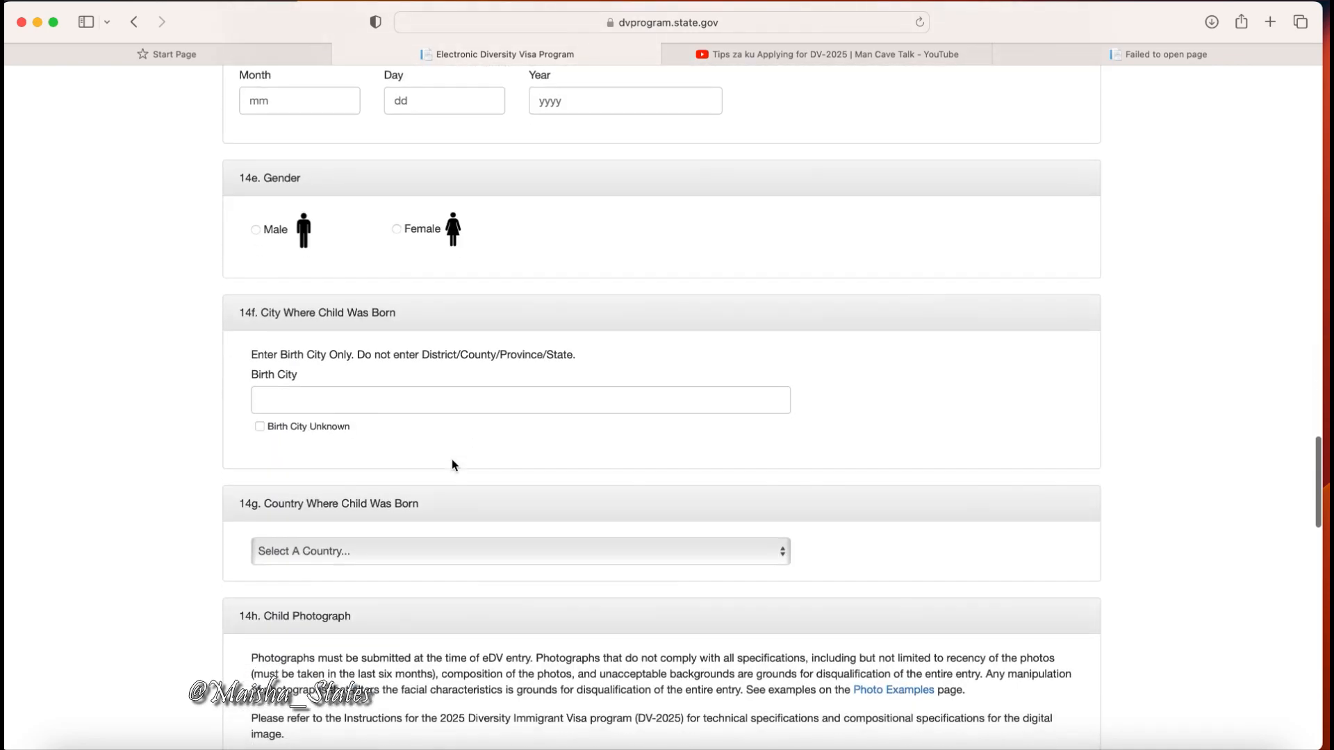
scroll(453, 465, "down", 10)
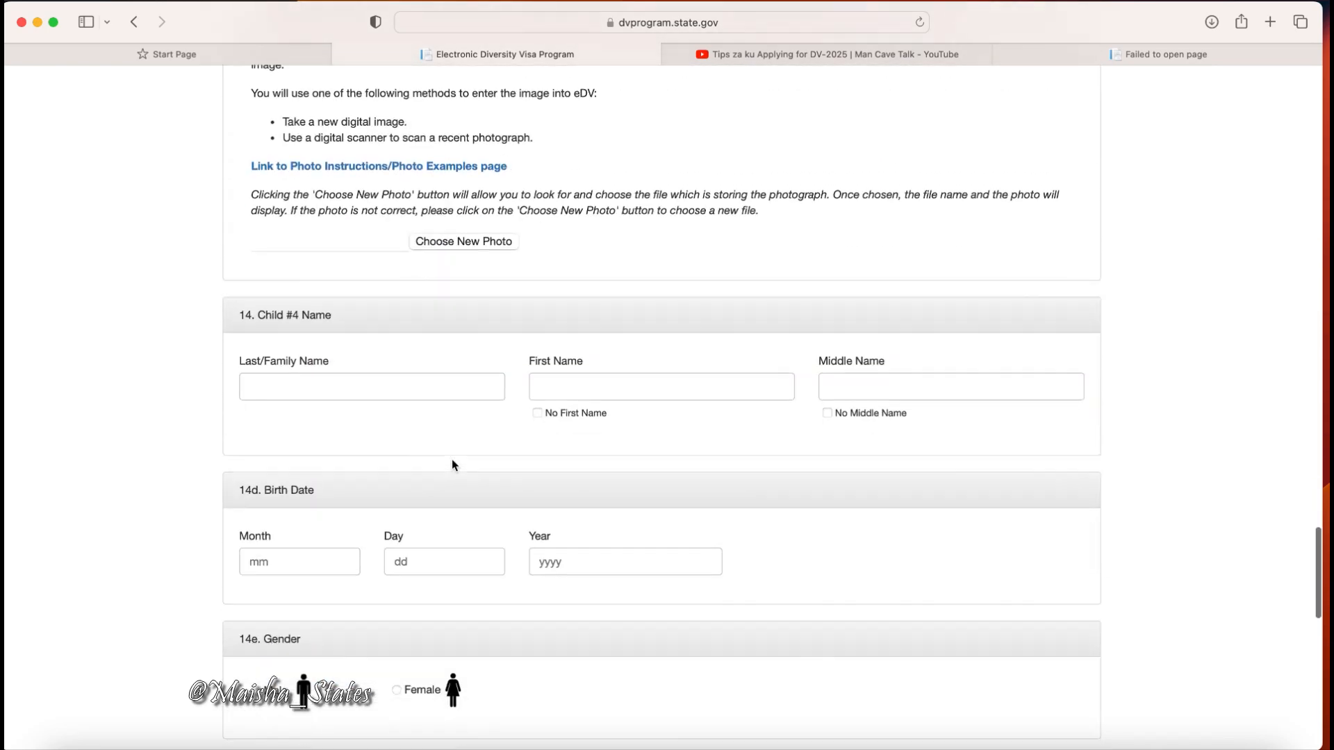
scroll(452, 464, "down", 7)
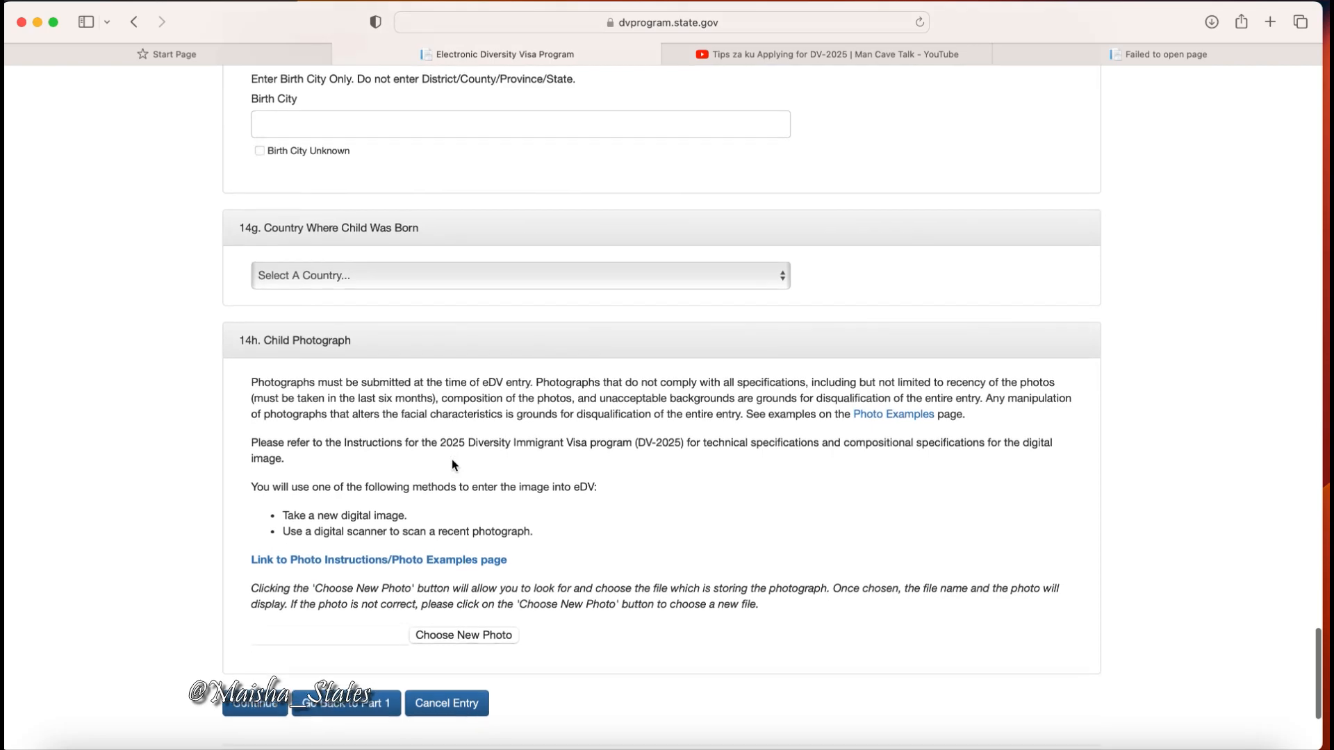
scroll(453, 464, "down", 3)
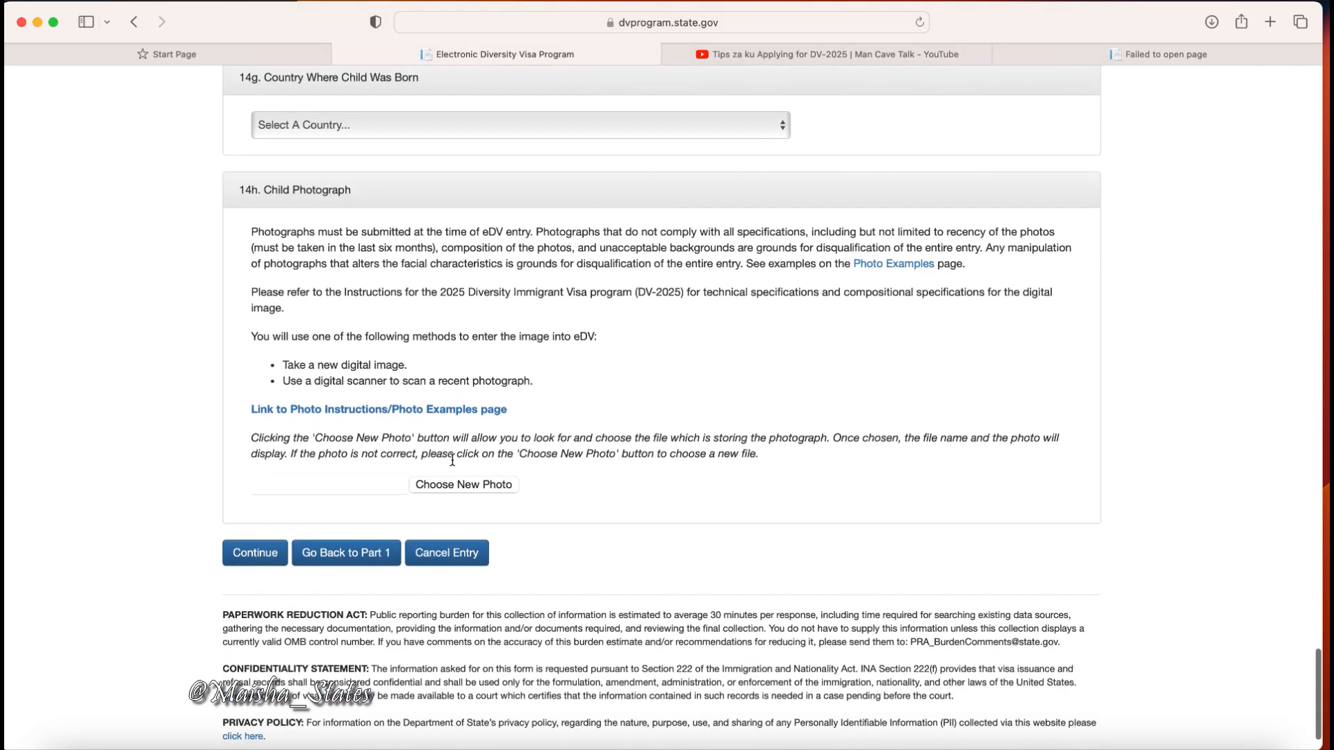